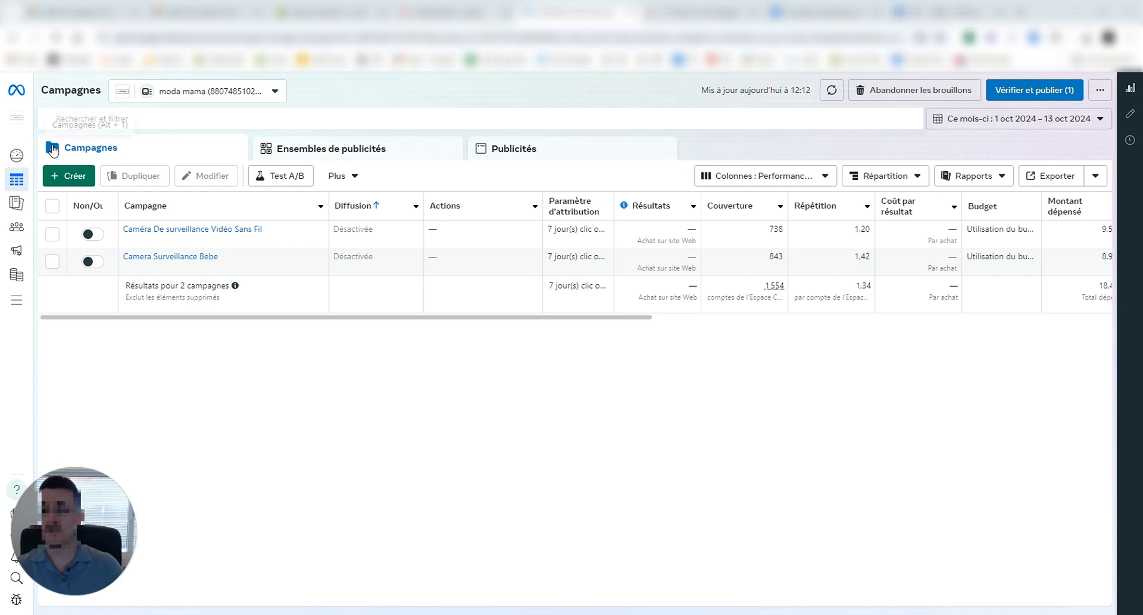
Look through the existing ad sets and ads, and return to the campaign list.
click(345, 153)
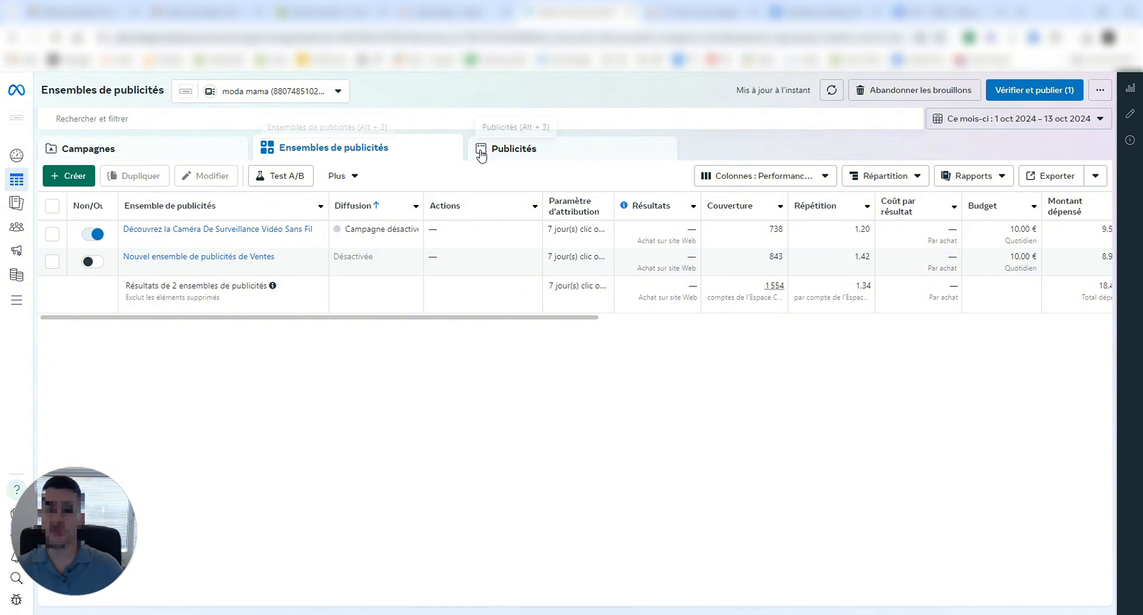
click(531, 158)
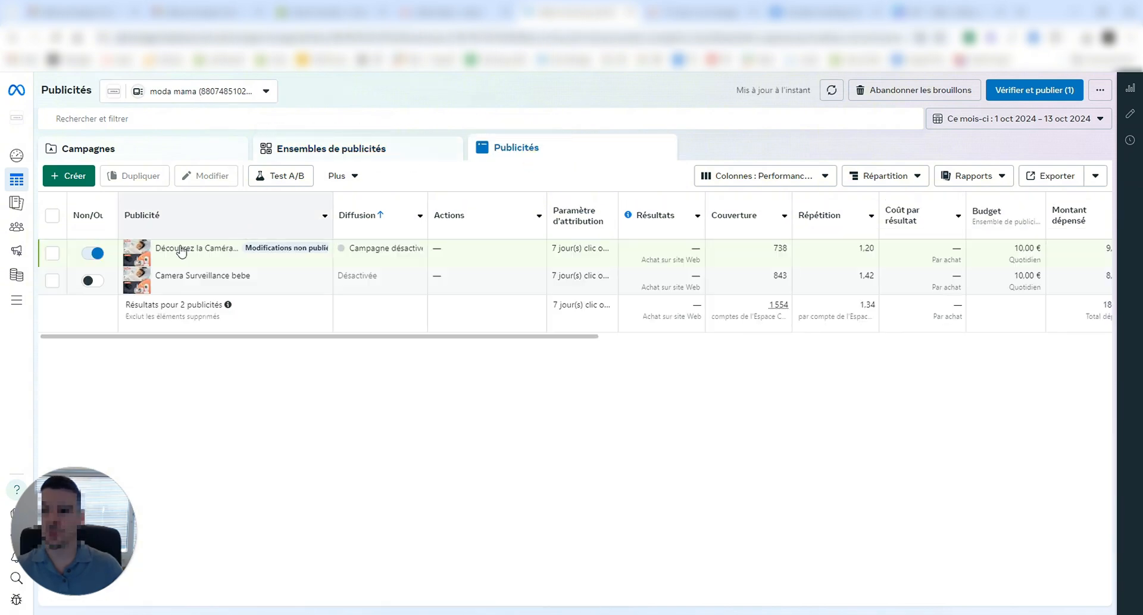
click(141, 153)
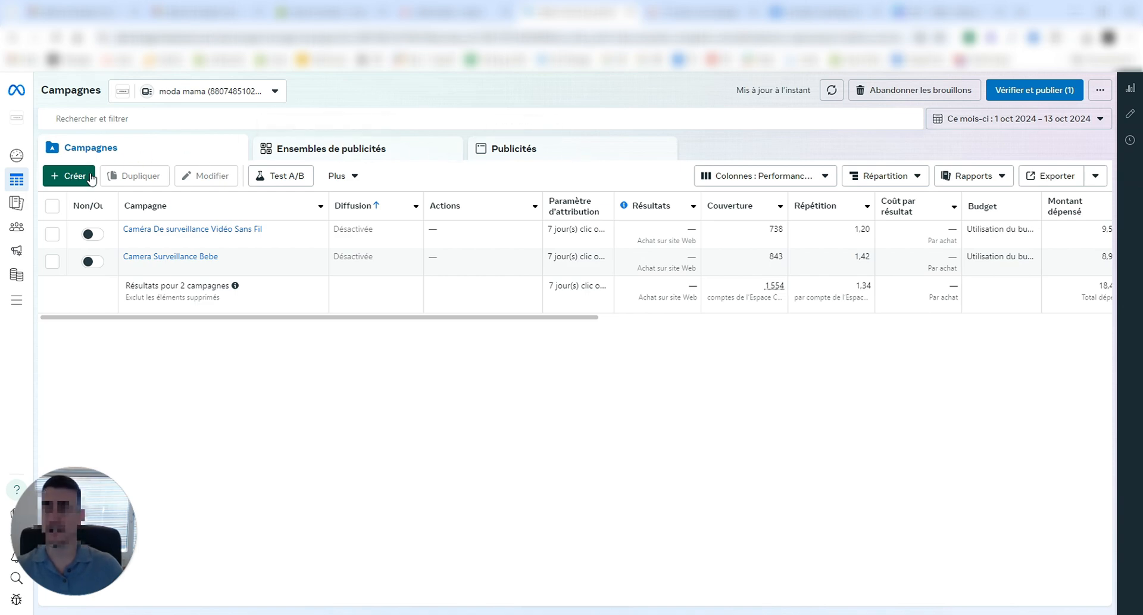
Create a new campaign with the Ventes objective and the manual sales campaign configuration.
click(70, 178)
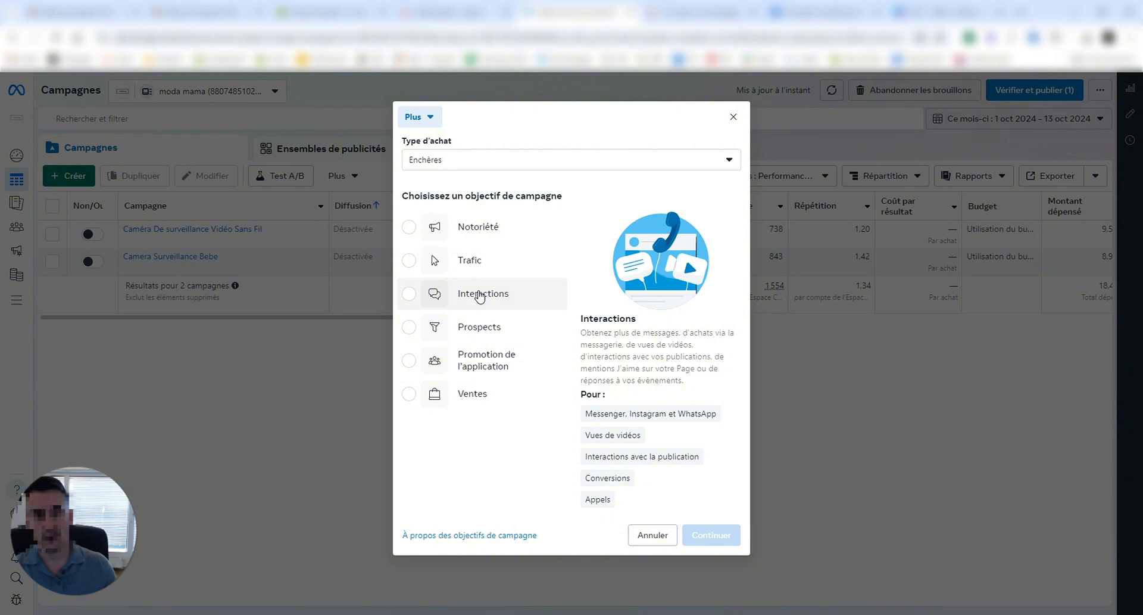
click(468, 398)
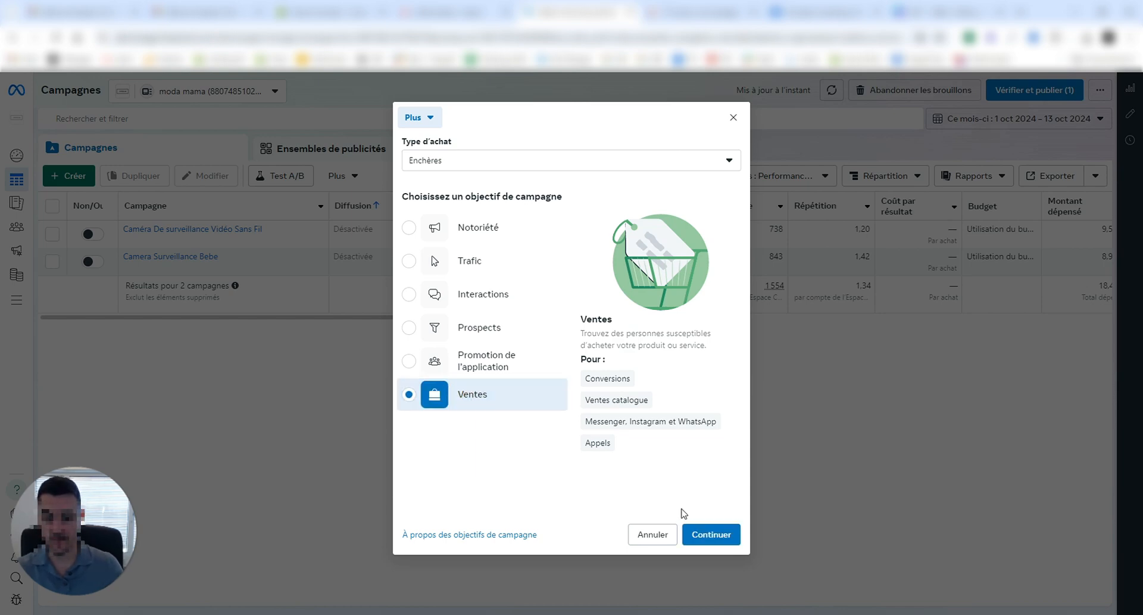
click(713, 534)
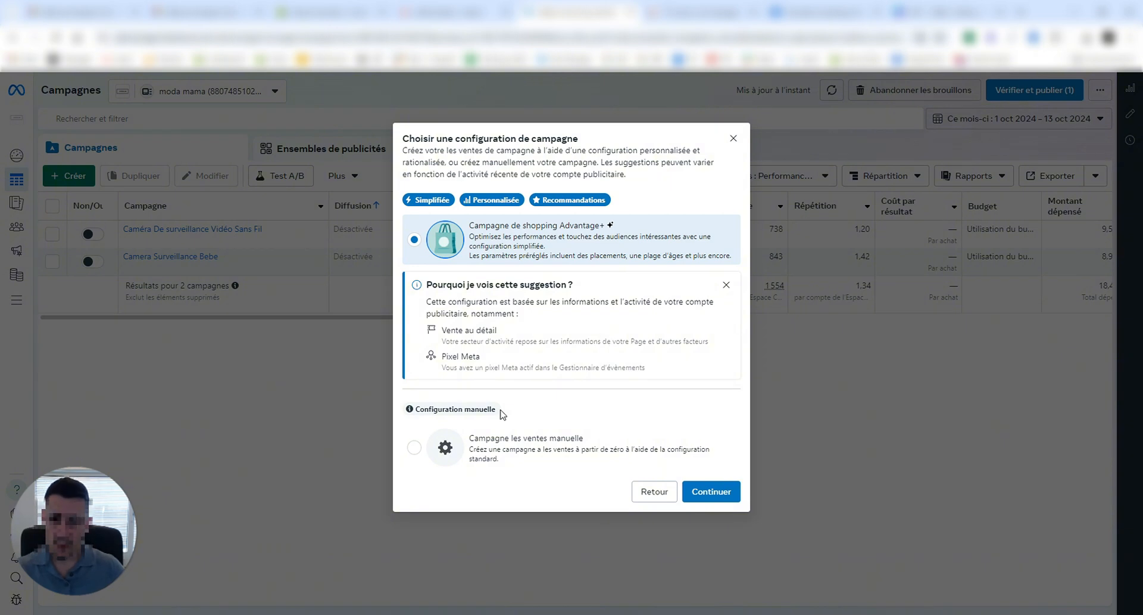
click(586, 454)
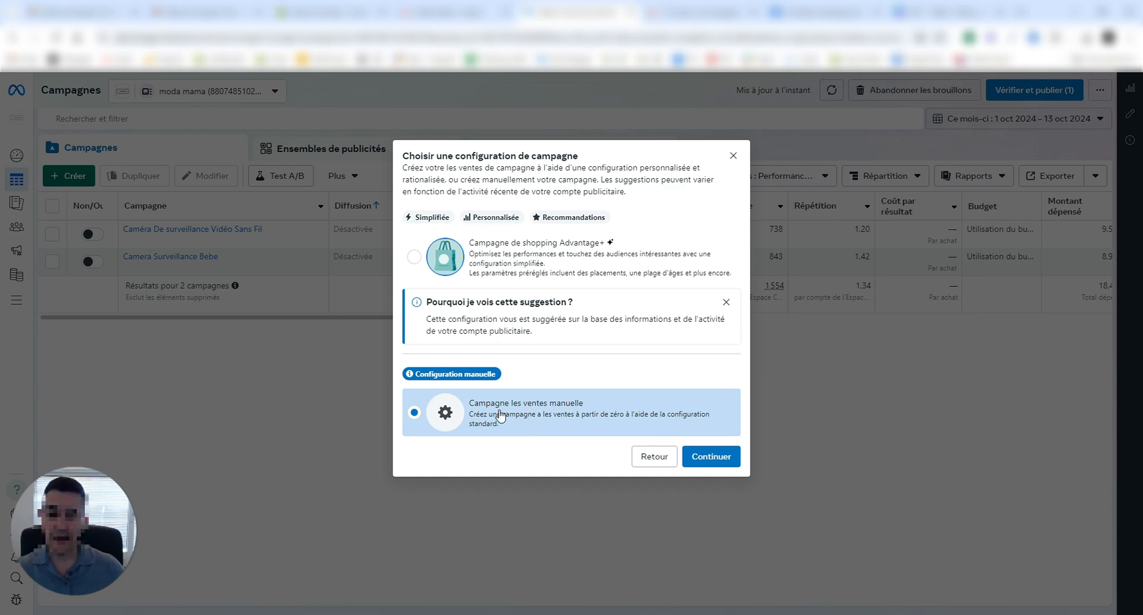
click(723, 462)
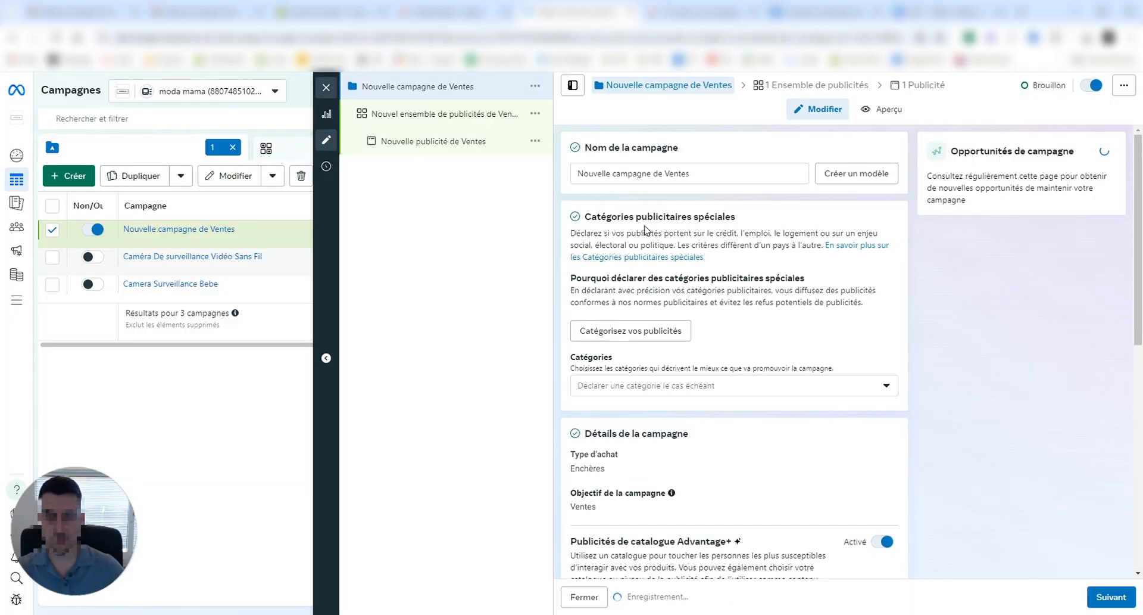
Rename the new campaign as "Campagne Vente / 14.10.24".
drag(703, 172, 569, 172)
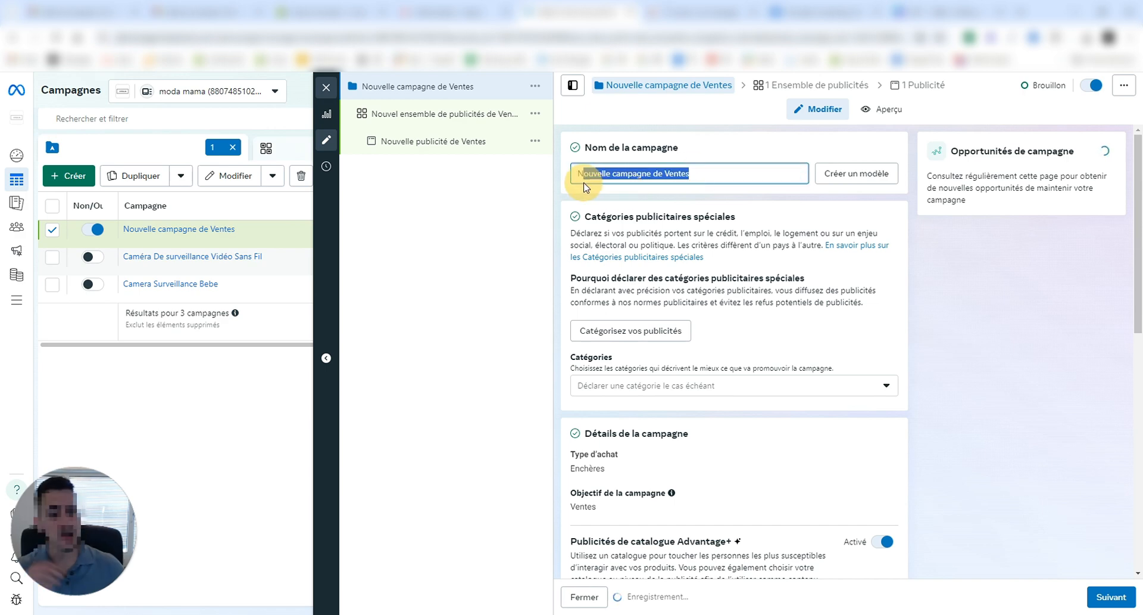
text(C)
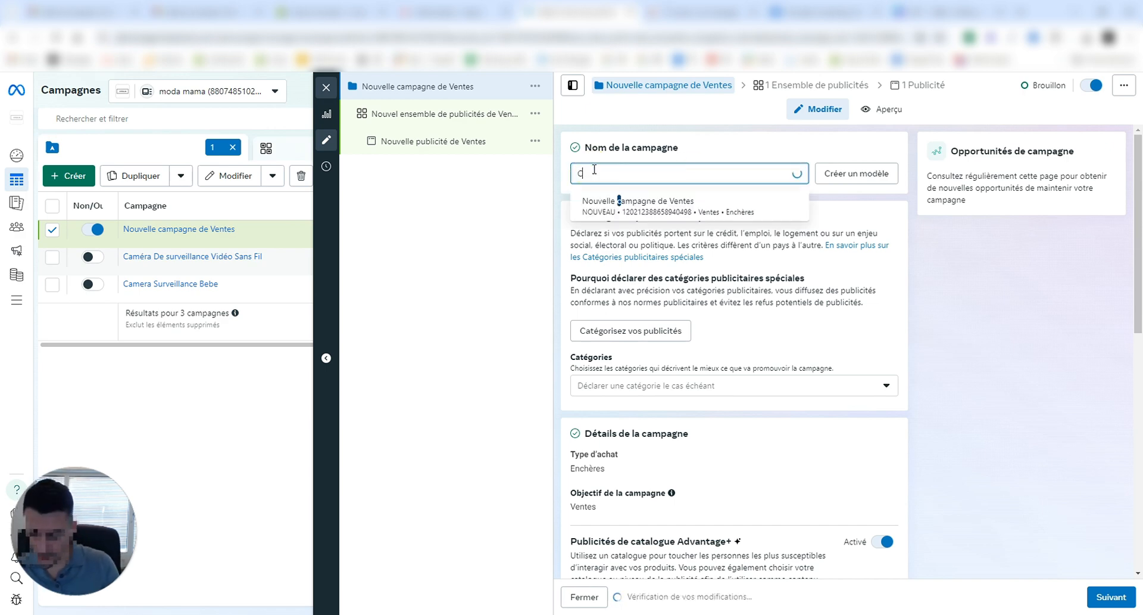
text(ampagne Vente )
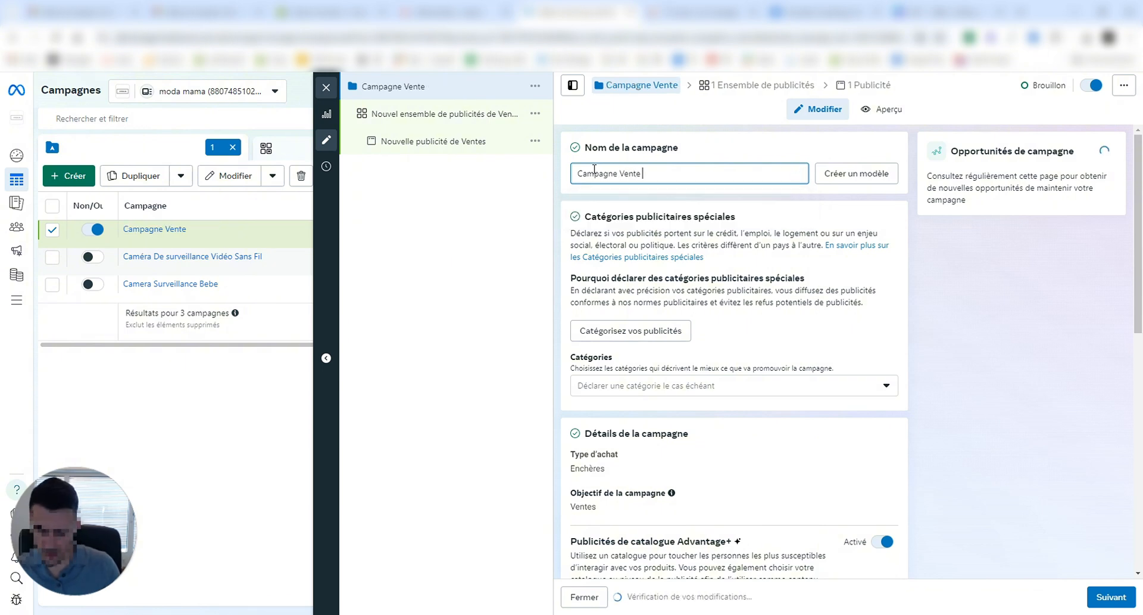
text(/)
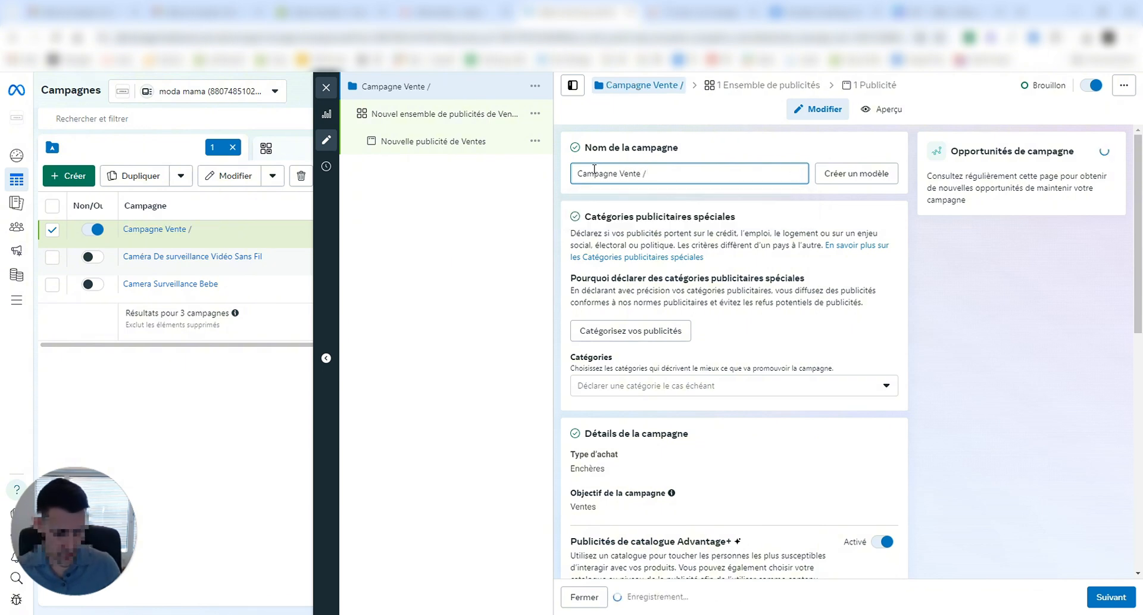
text( 14.10.24)
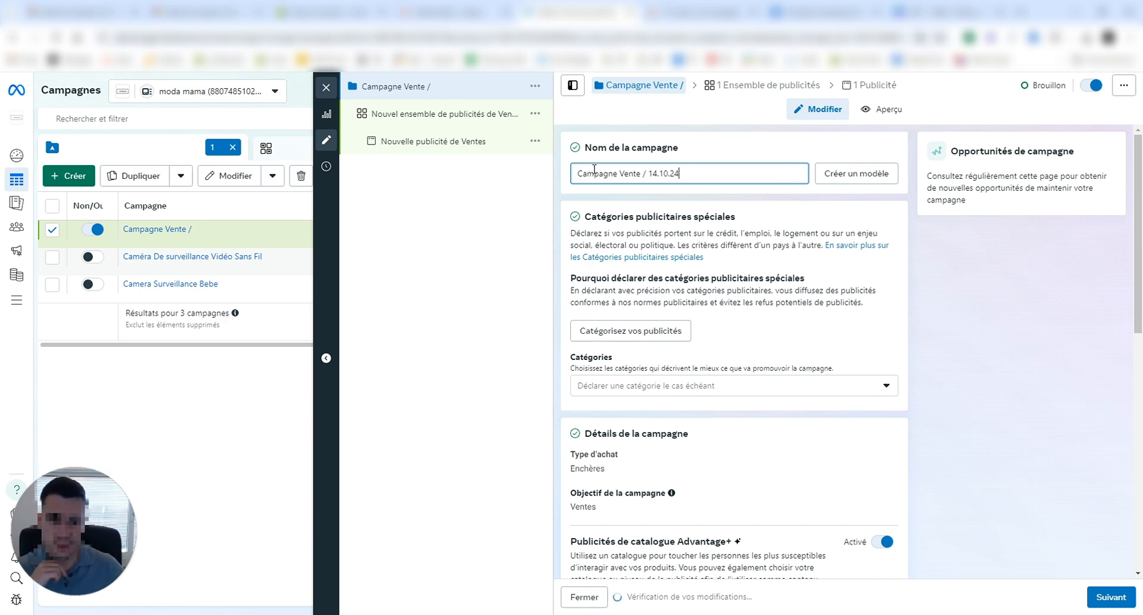
Turn off Advantage+ catalogue ads for the campaign and proceed to the ad set settings.
scroll(660, 341, down, 5)
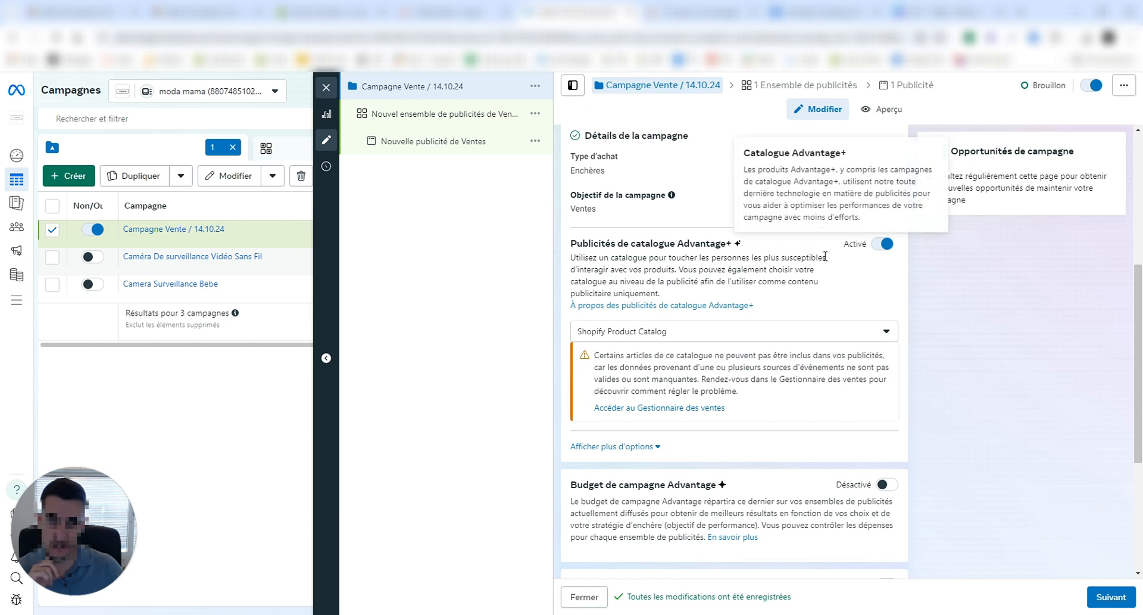
click(884, 244)
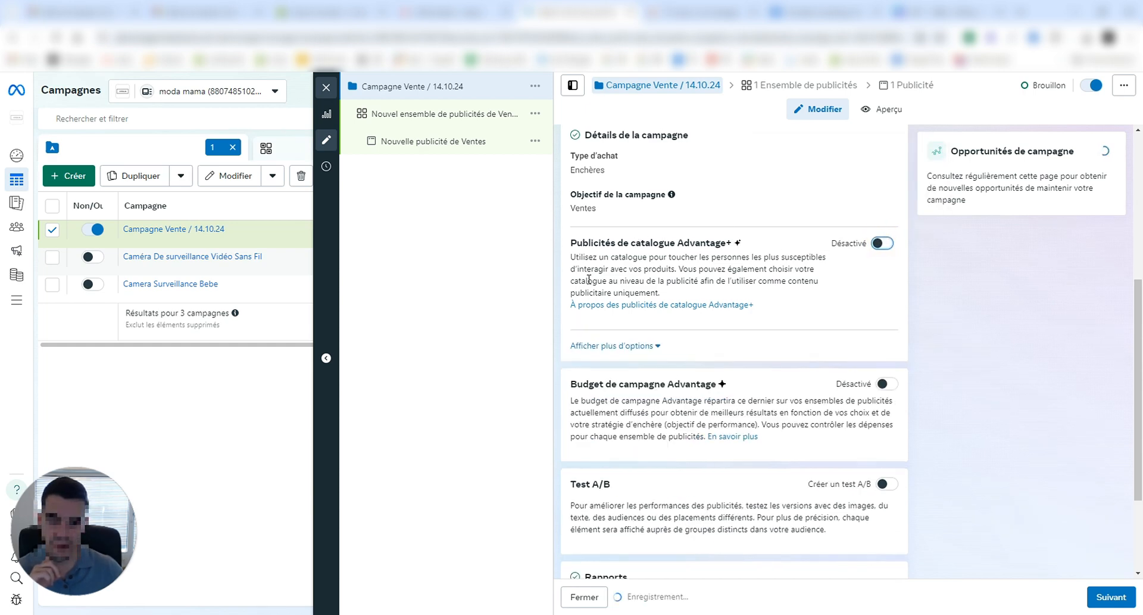
scroll(588, 273, down, 2)
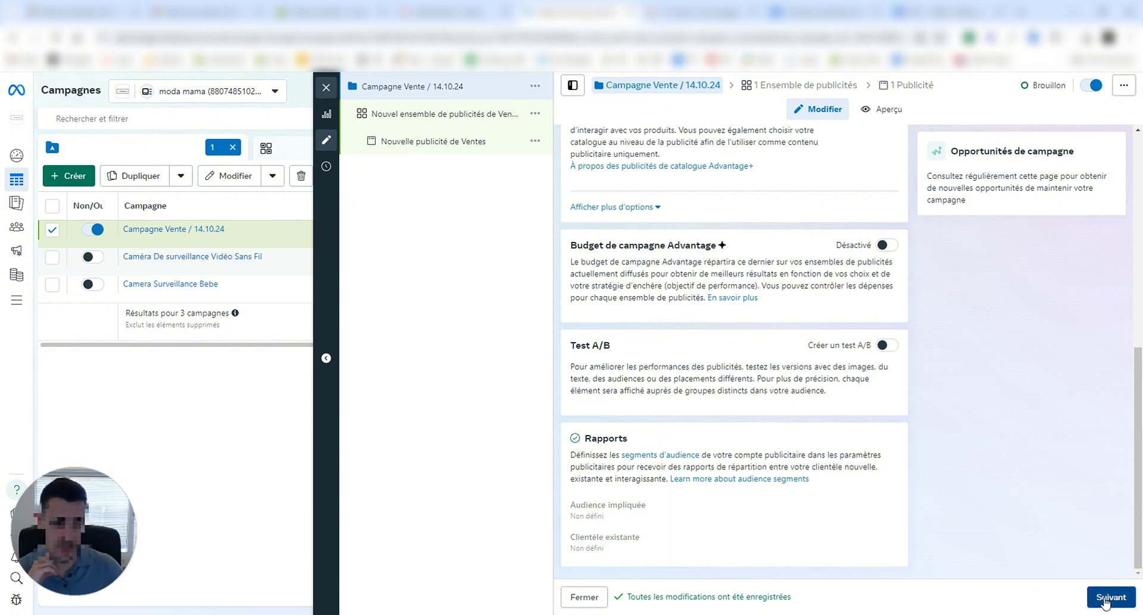
click(1111, 596)
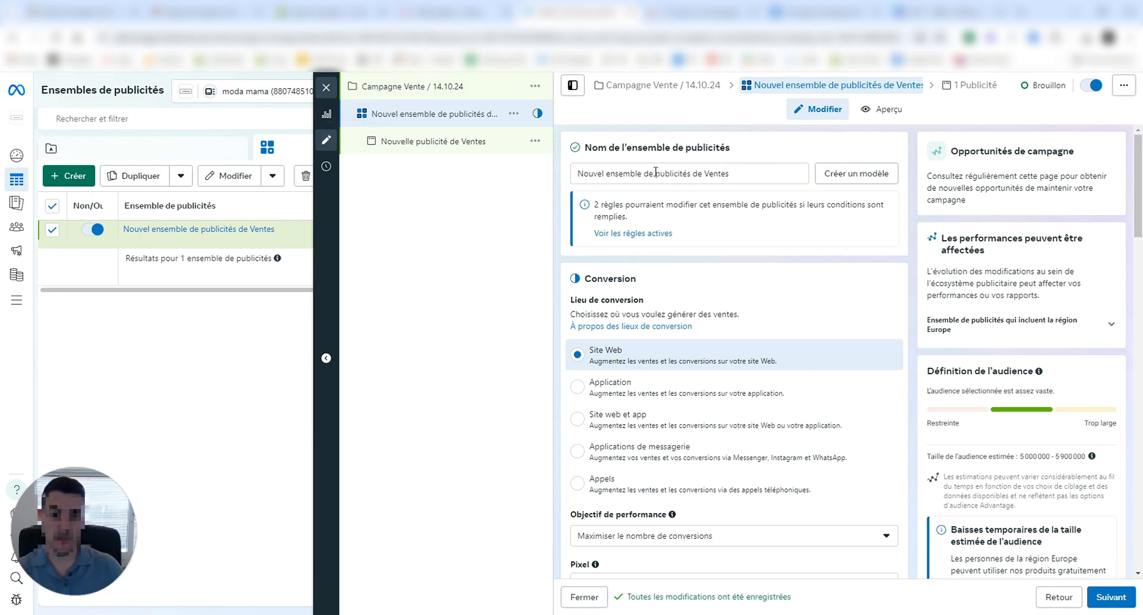
Rename the ad set as "Ensemble de publicités de Ventes1".
click(606, 177)
key(BackSpace)
key(BackSpace)
key(BackSpace)
key(BackSpace)
key(BackSpace)
key(BackSpace)
key(BackSpace)
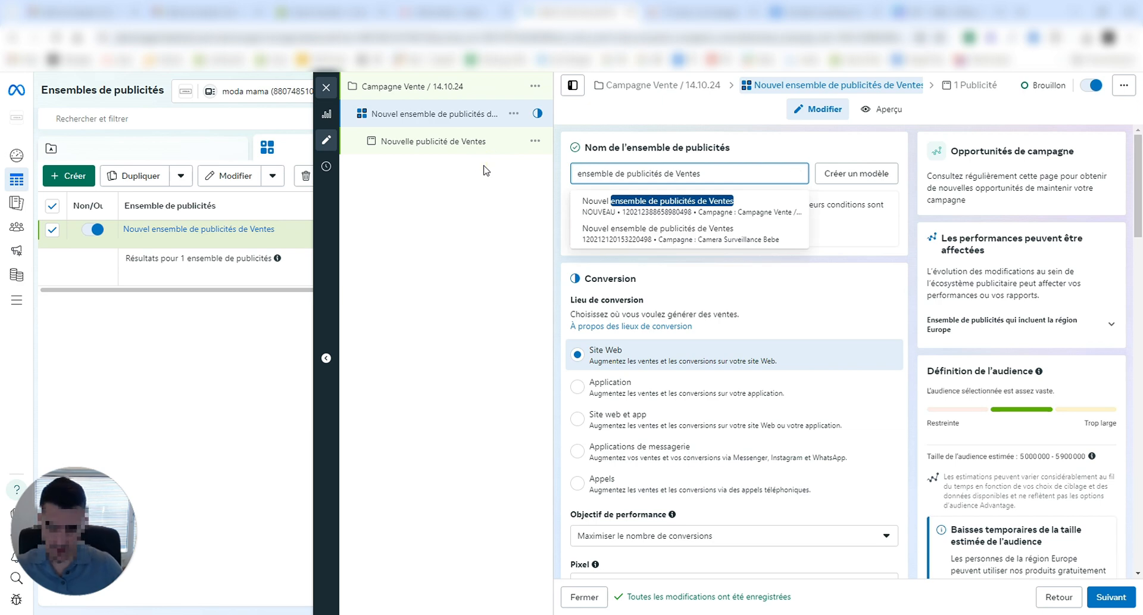
text(E)
click(720, 176)
text(1)
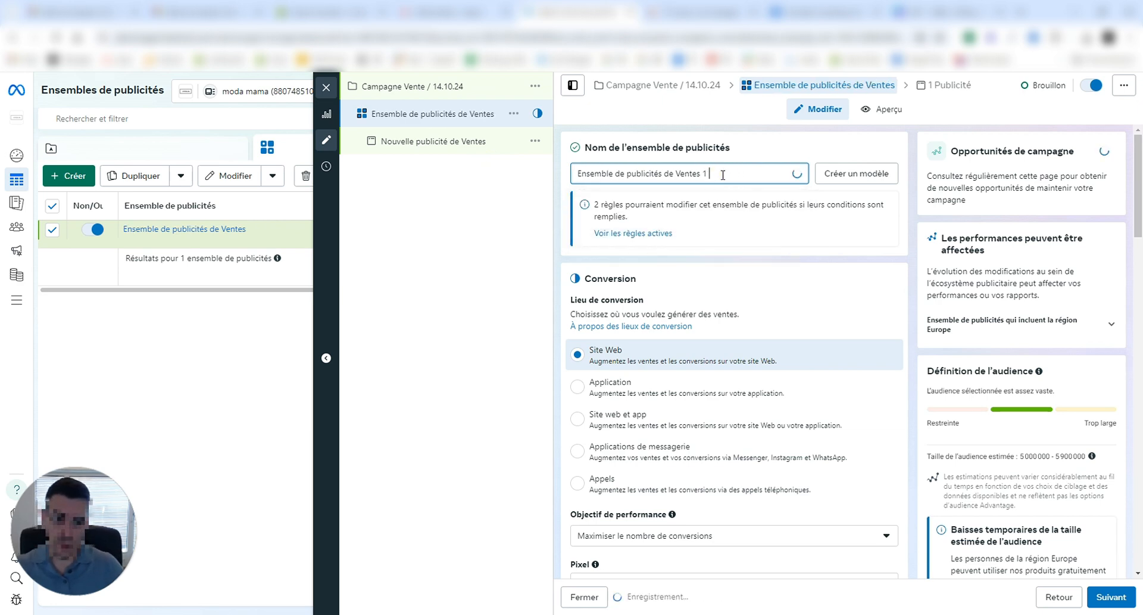
key(Left)
key(BackSpace)
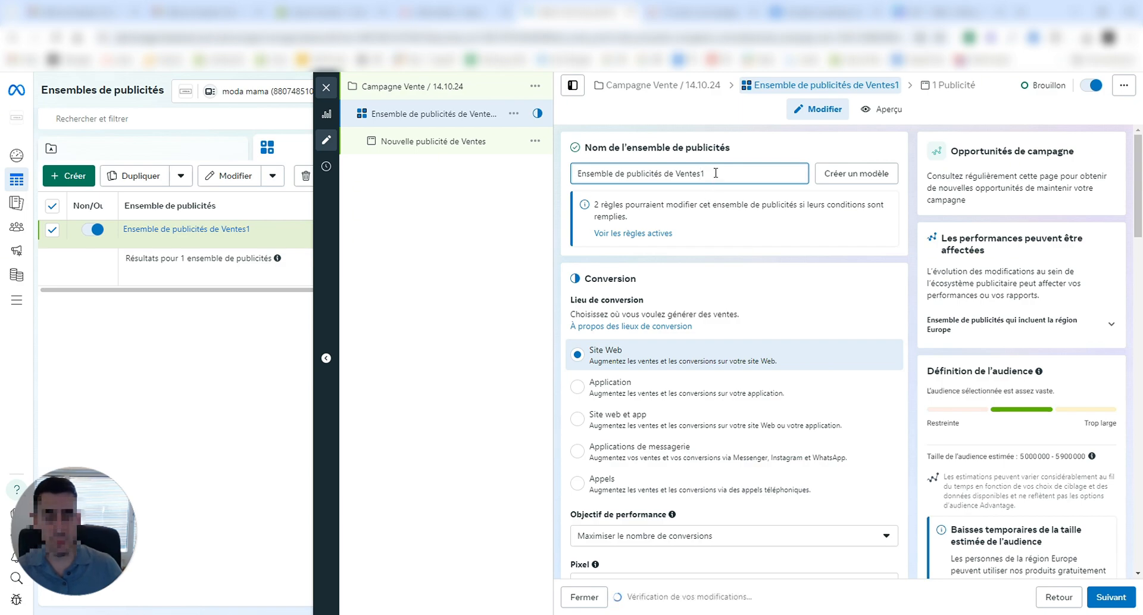
Rename the ad set as "Audience Broad / France / 18-40ans".
scroll(725, 401, down, 15)
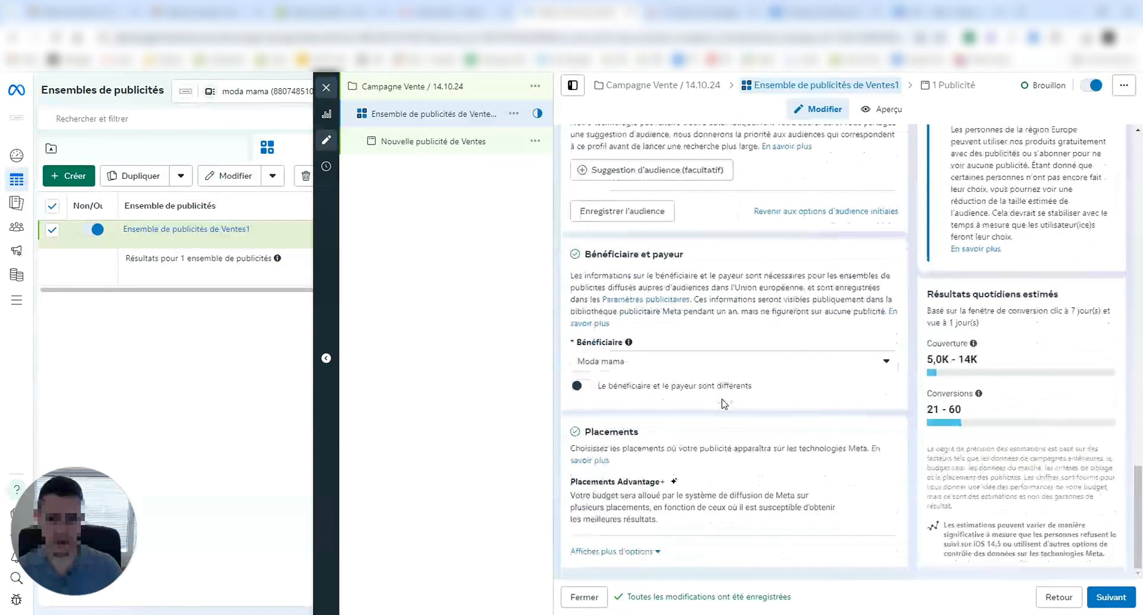
scroll(725, 404, up, 12)
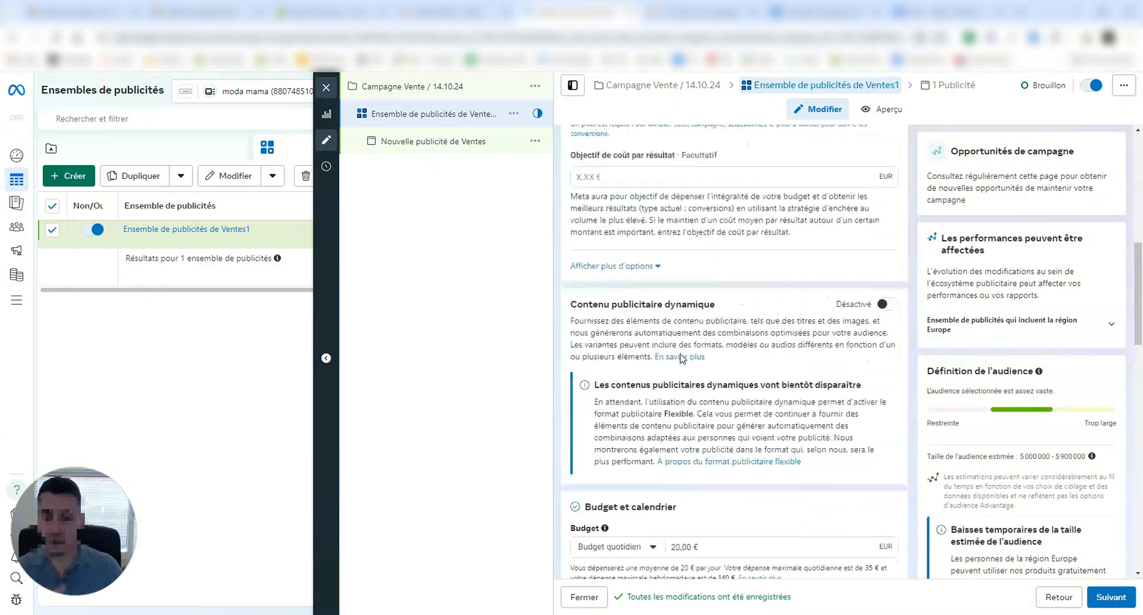
scroll(682, 357, up, 8)
drag(735, 175, 569, 161)
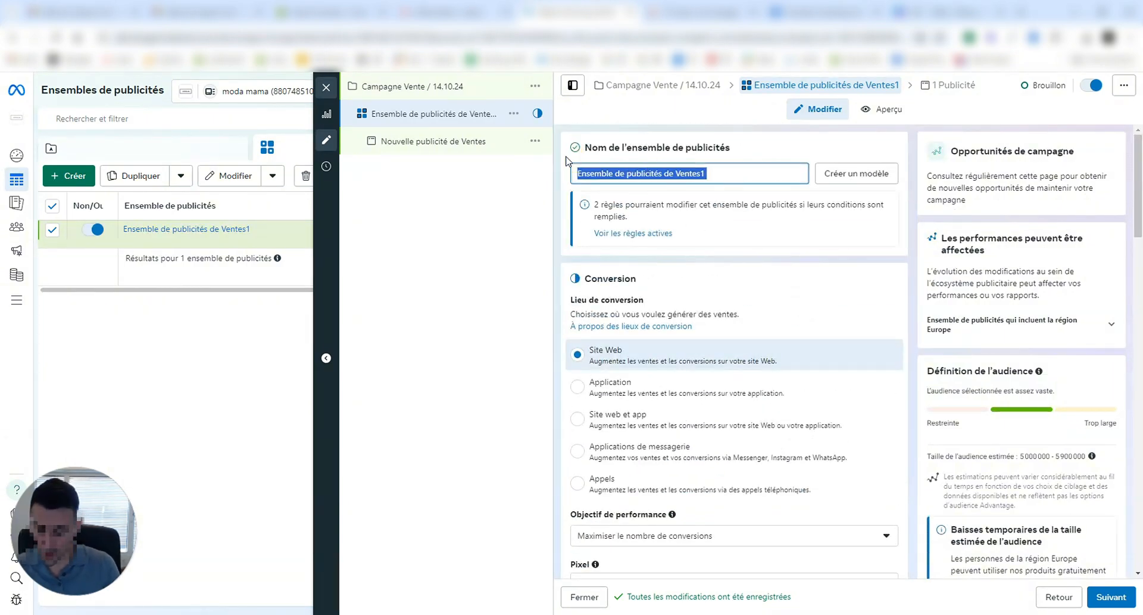
text(Audience Broad )
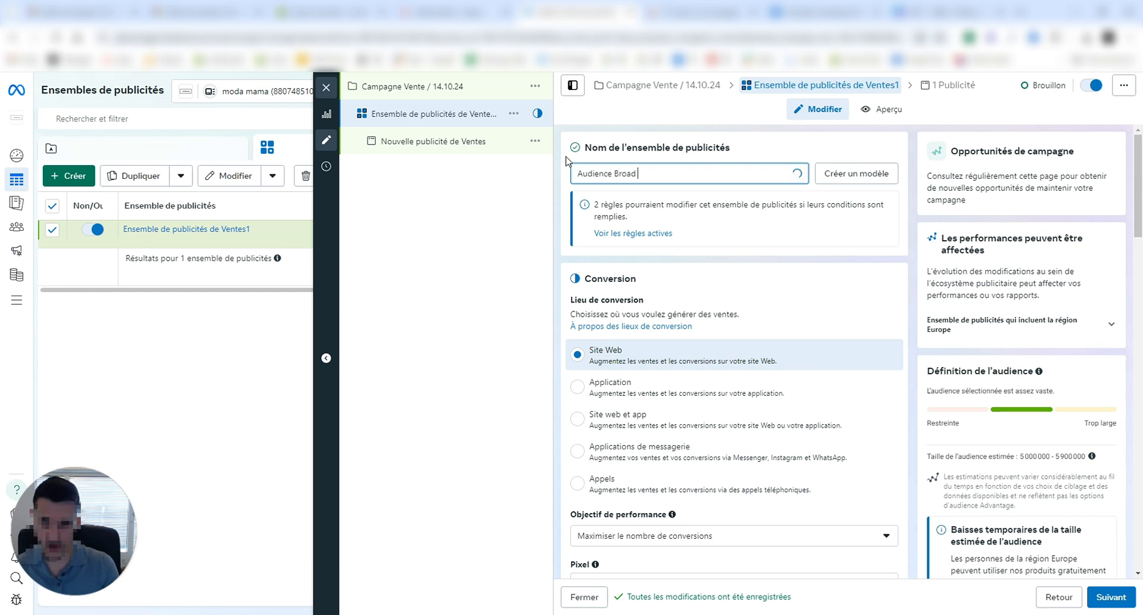
text(/ Fra)
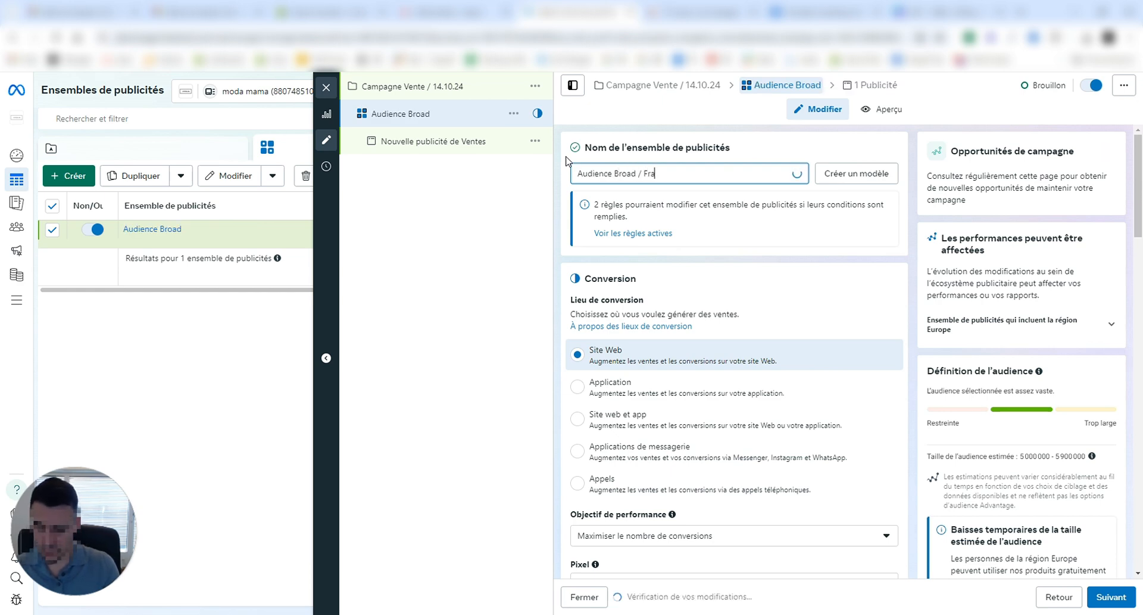
text(nce /)
text( 1)
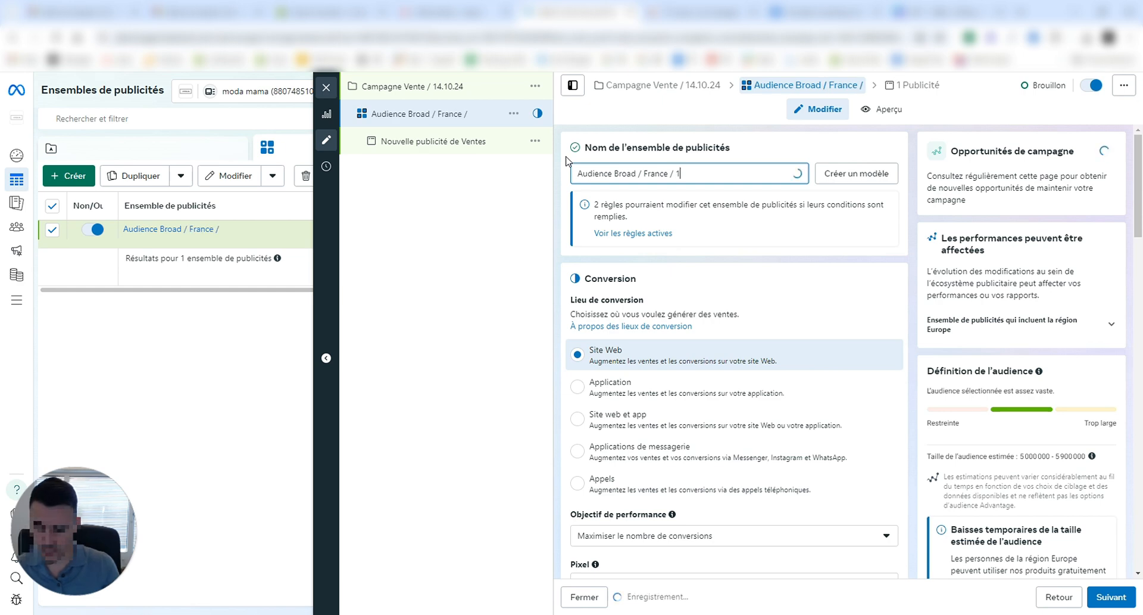
text(8-40ans)
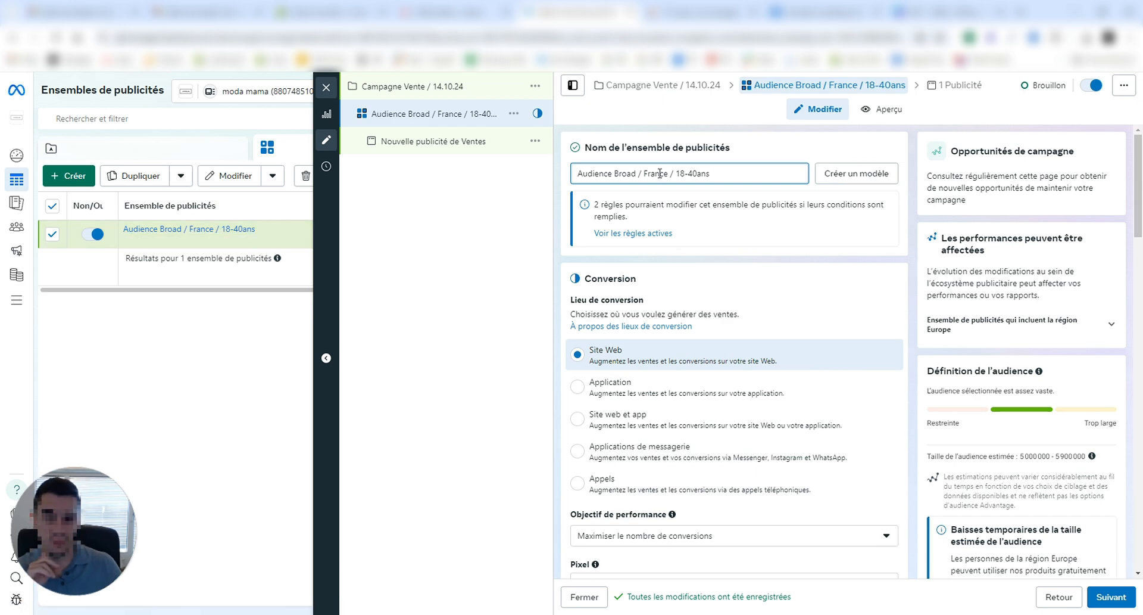
Select Moda Mama's pixel for the ad set and set its conversion event to Achat.
scroll(655, 178, down, 2)
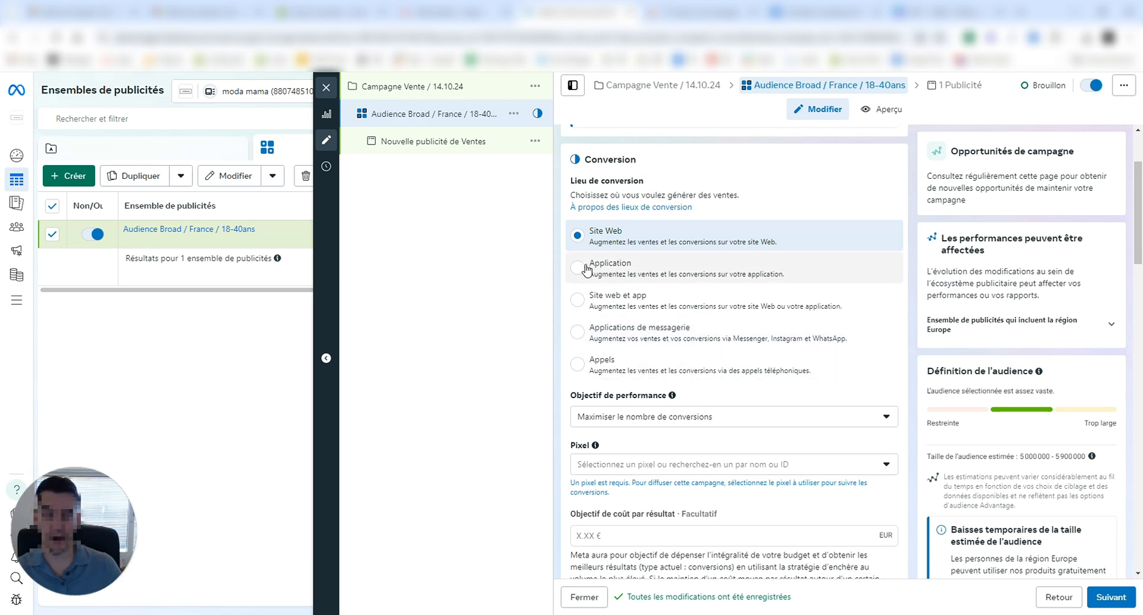
scroll(603, 240, down, 2)
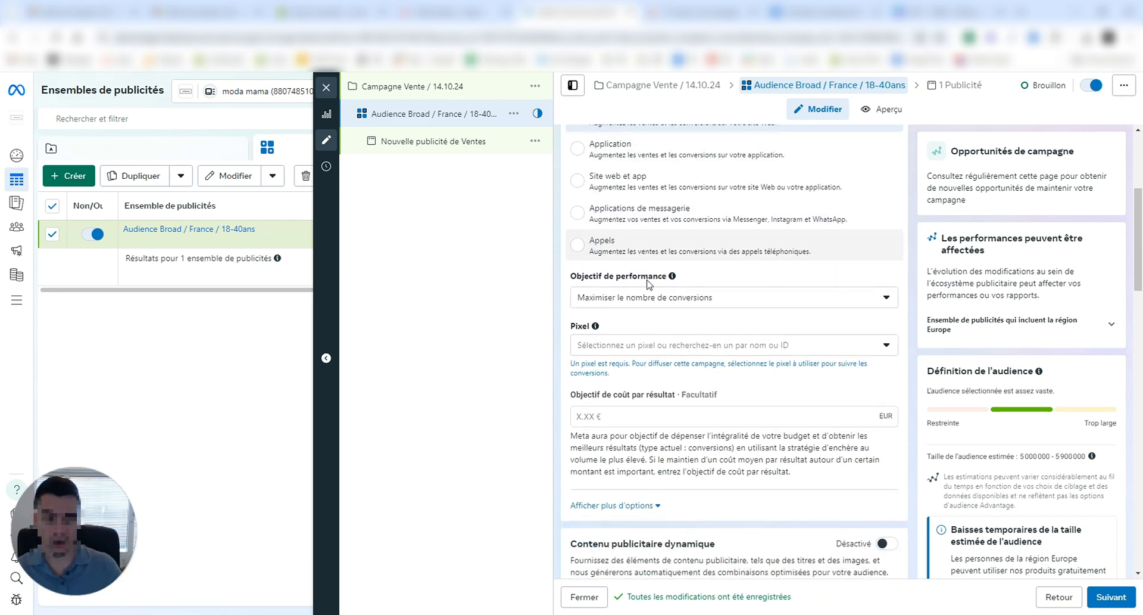
scroll(613, 292, down, 1)
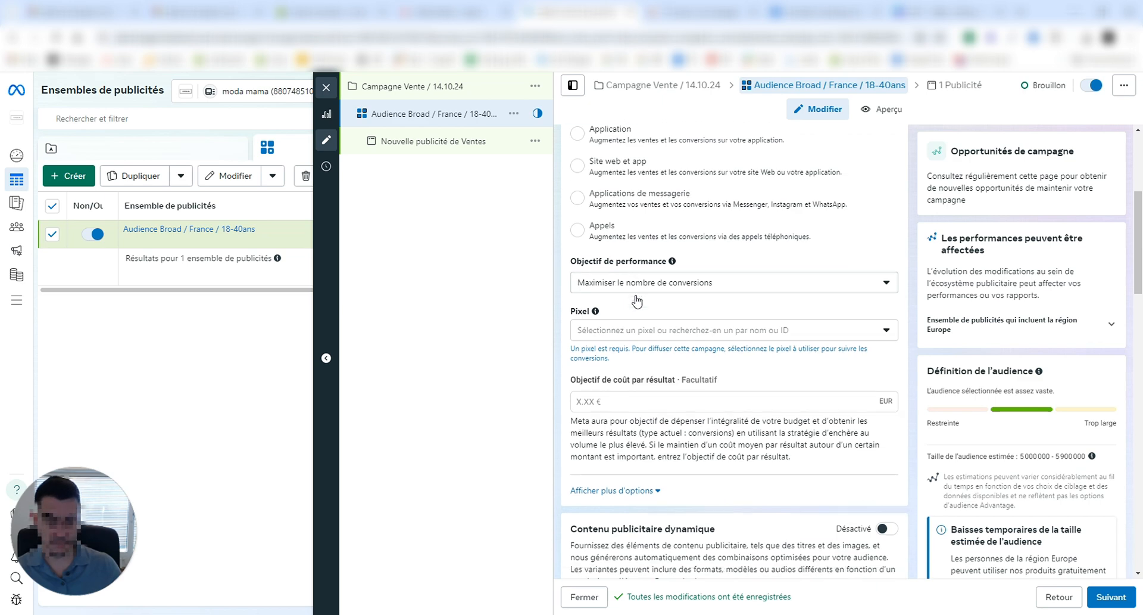
click(632, 284)
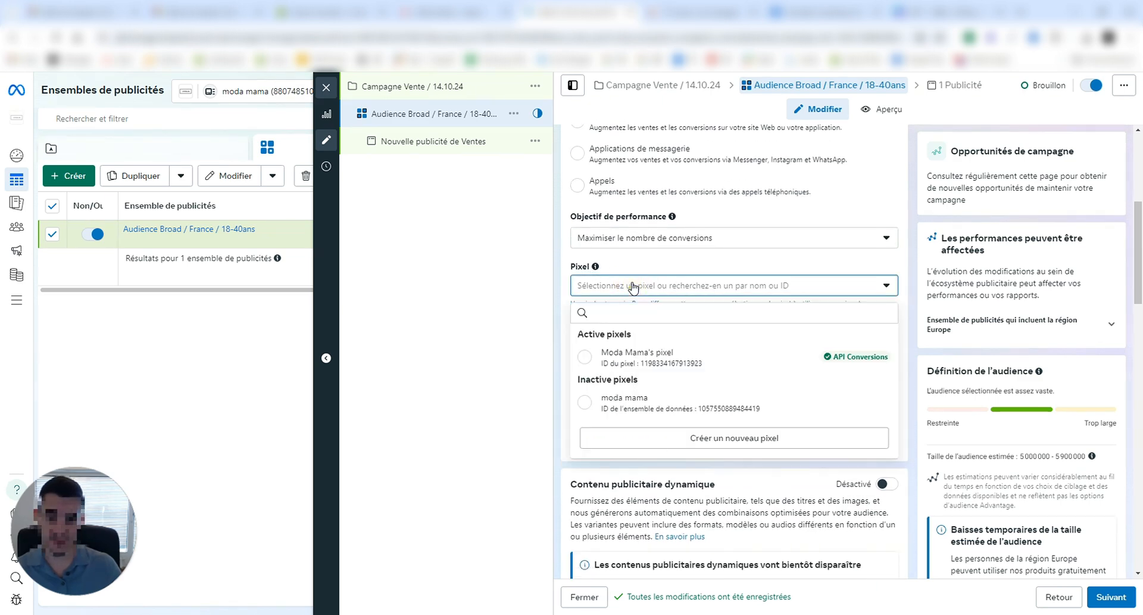
click(590, 356)
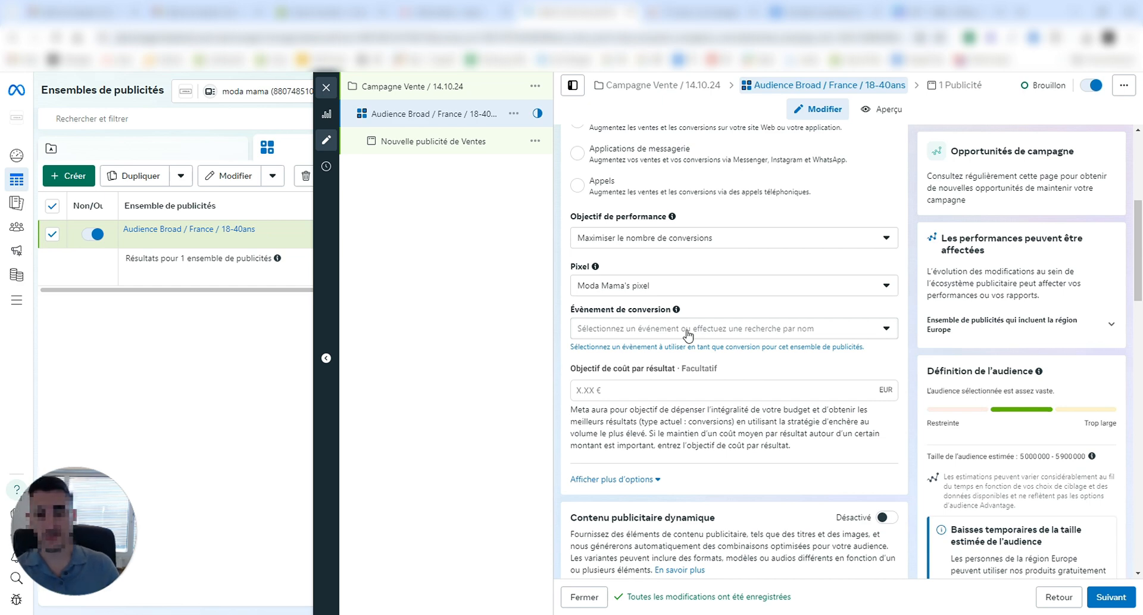
click(696, 329)
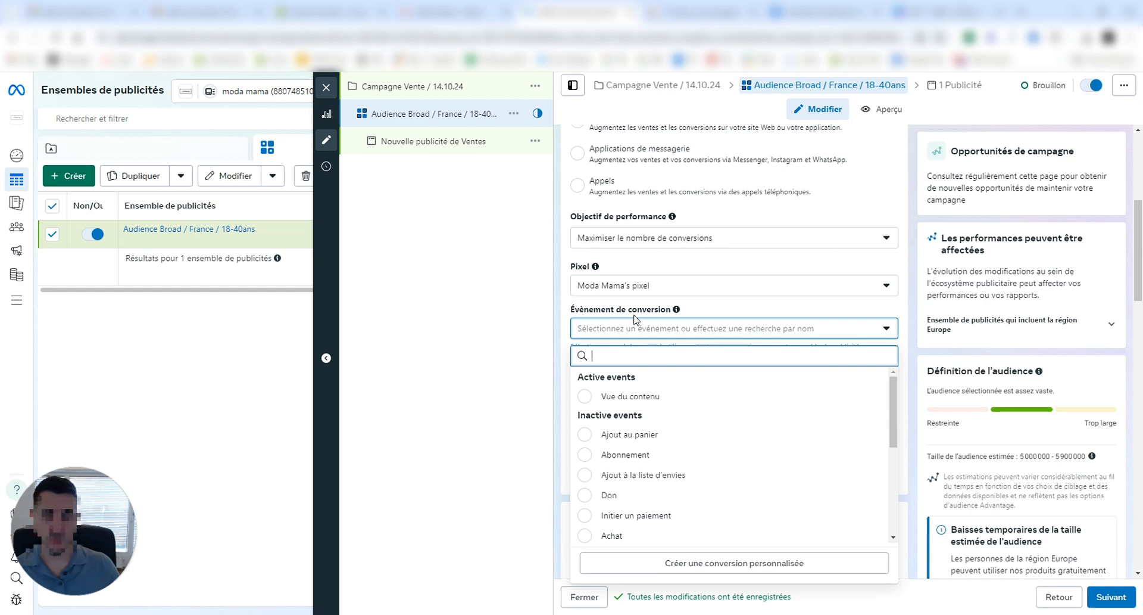
scroll(698, 429, down, 2)
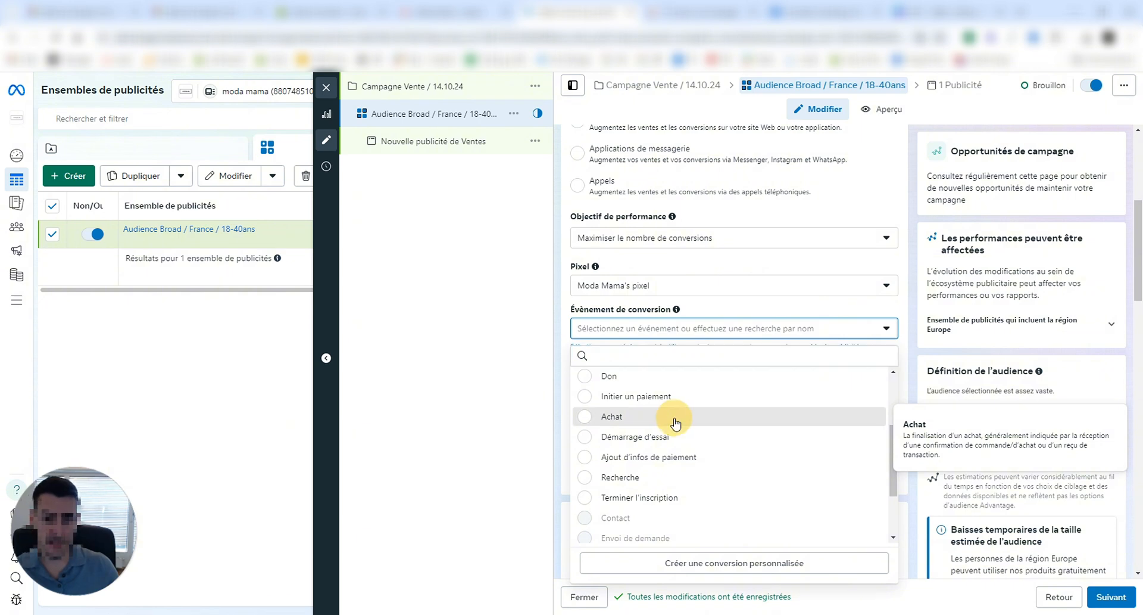
click(676, 420)
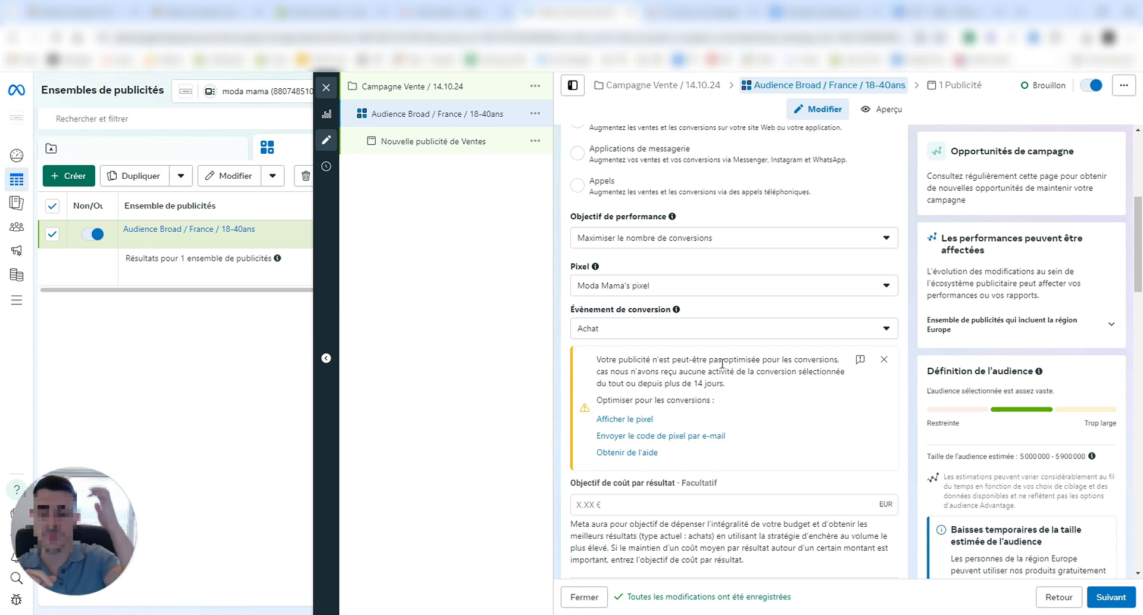
Review the conversion events available for the ad set without changing the selected one.
click(716, 328)
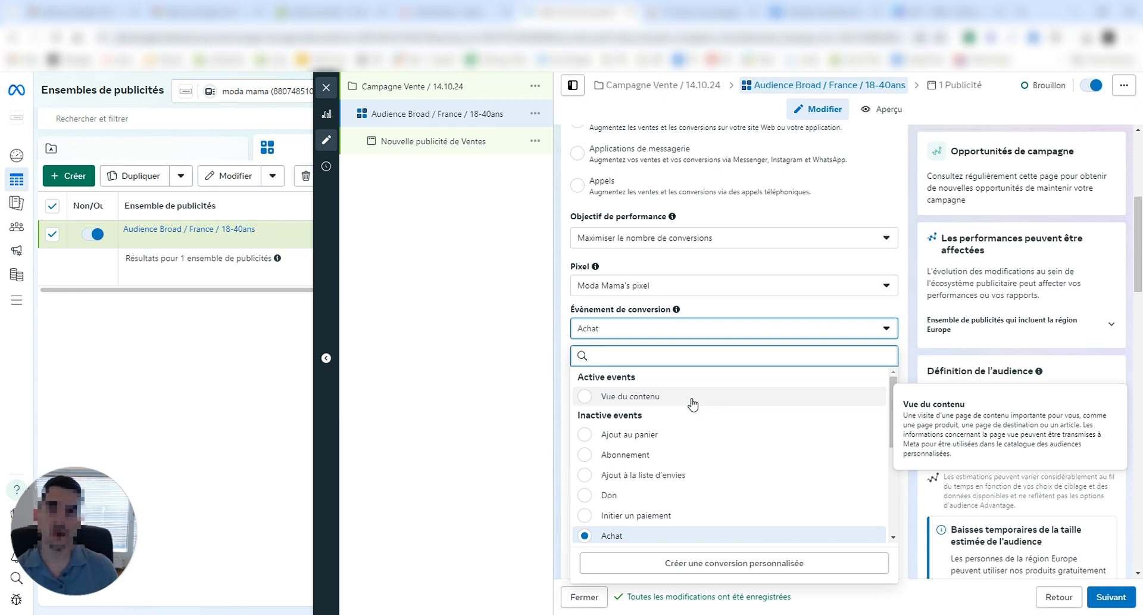
scroll(692, 404, down, 1)
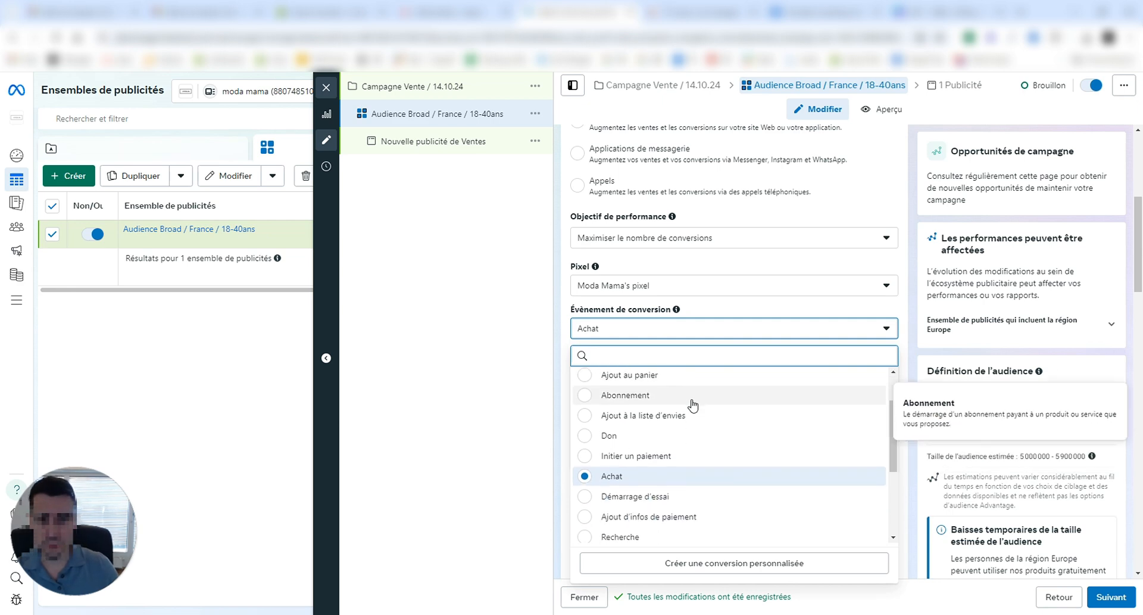
click(510, 452)
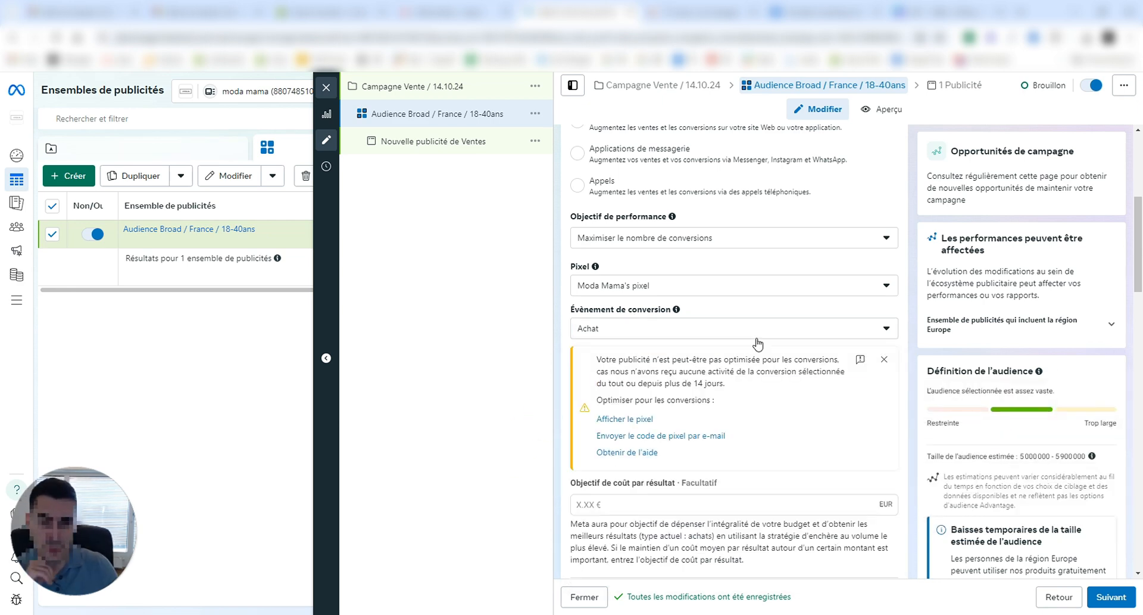
Show the additional conversion options below the cost per result goal and examine the attribution setting.
scroll(753, 344, down, 4)
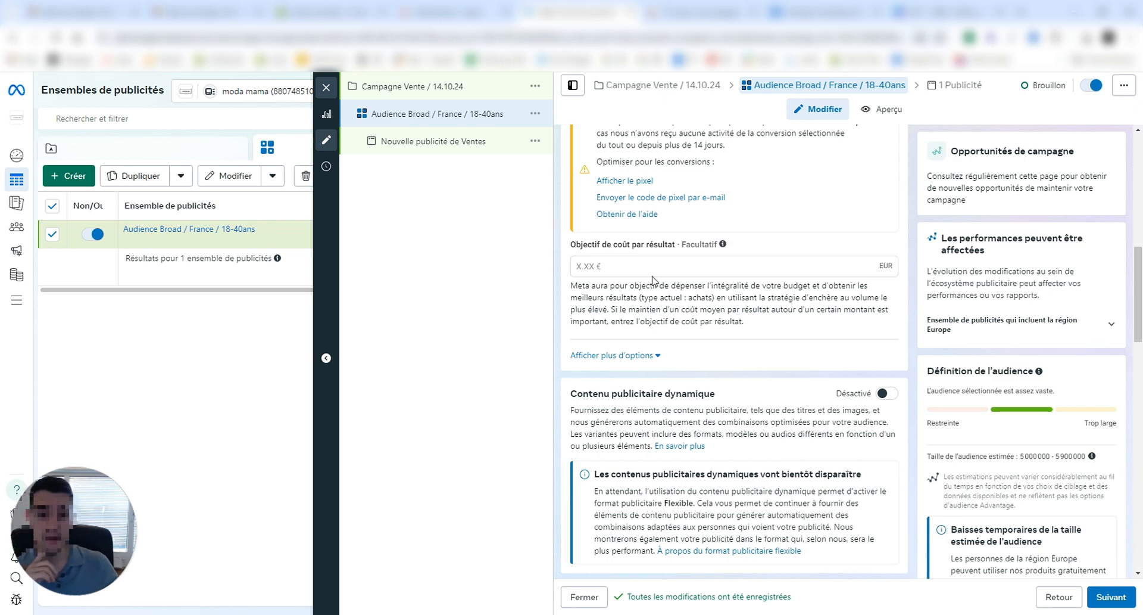
click(636, 357)
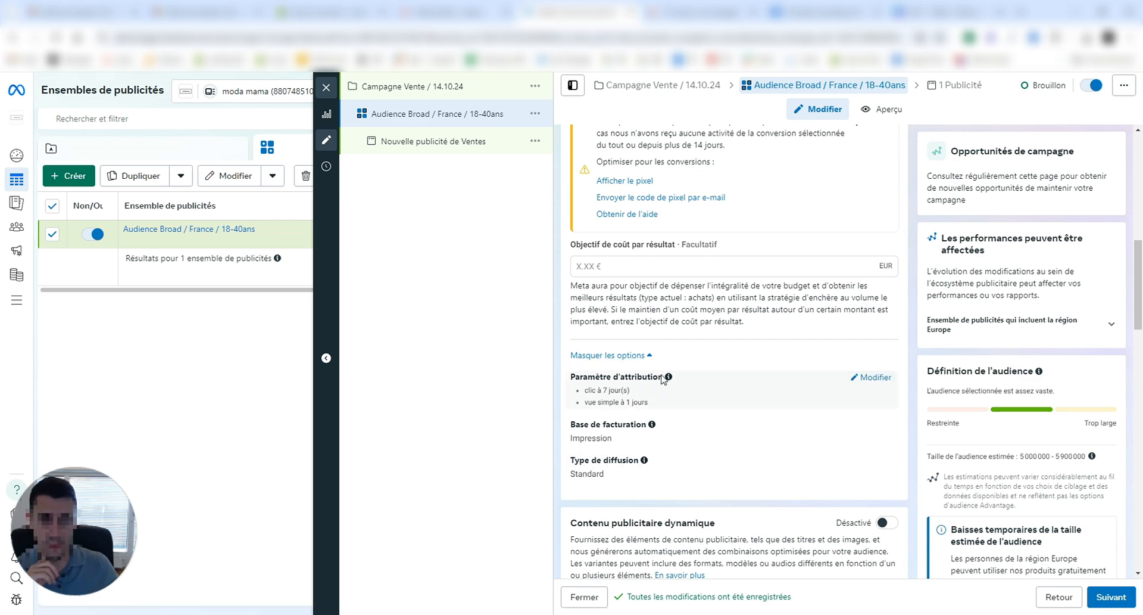
mouse_move(671, 380)
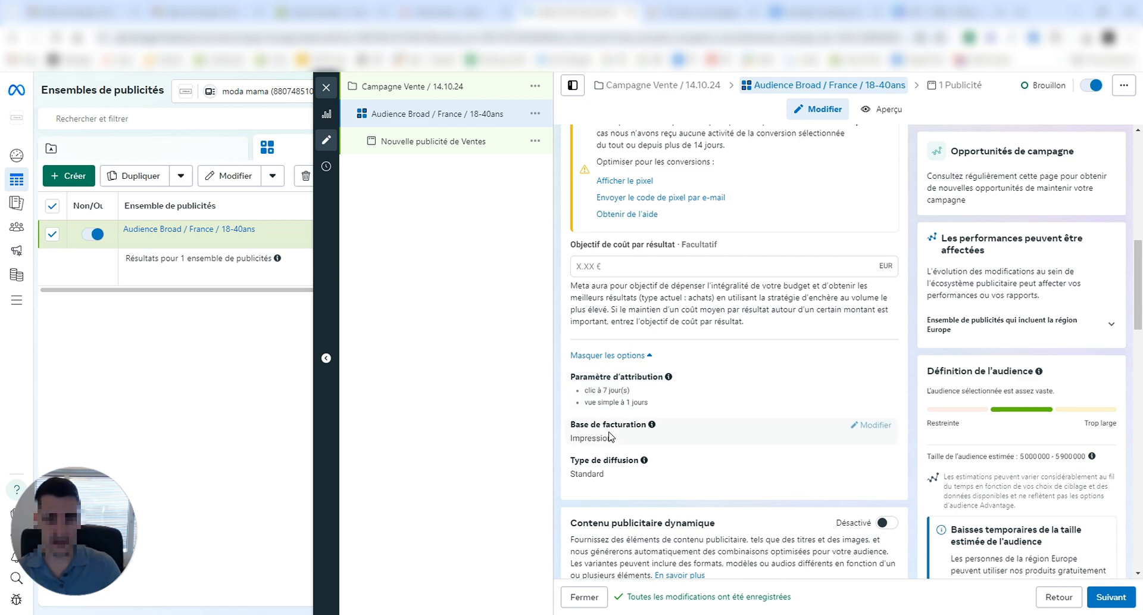
Set the ad set's daily budget to 5,00 €.
scroll(673, 387, down, 3)
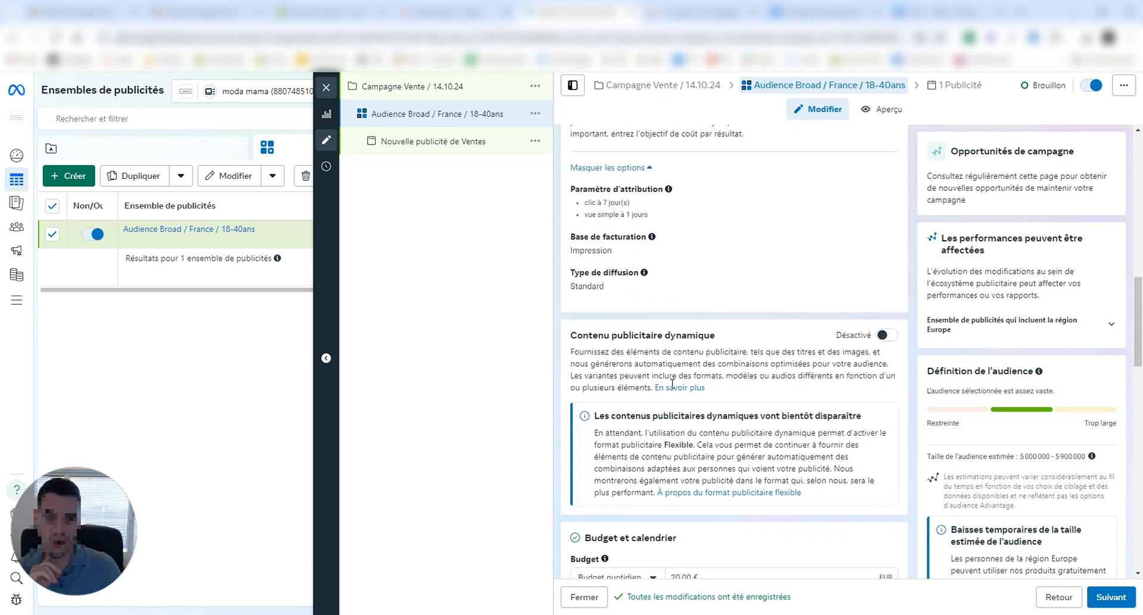
scroll(673, 384, down, 5)
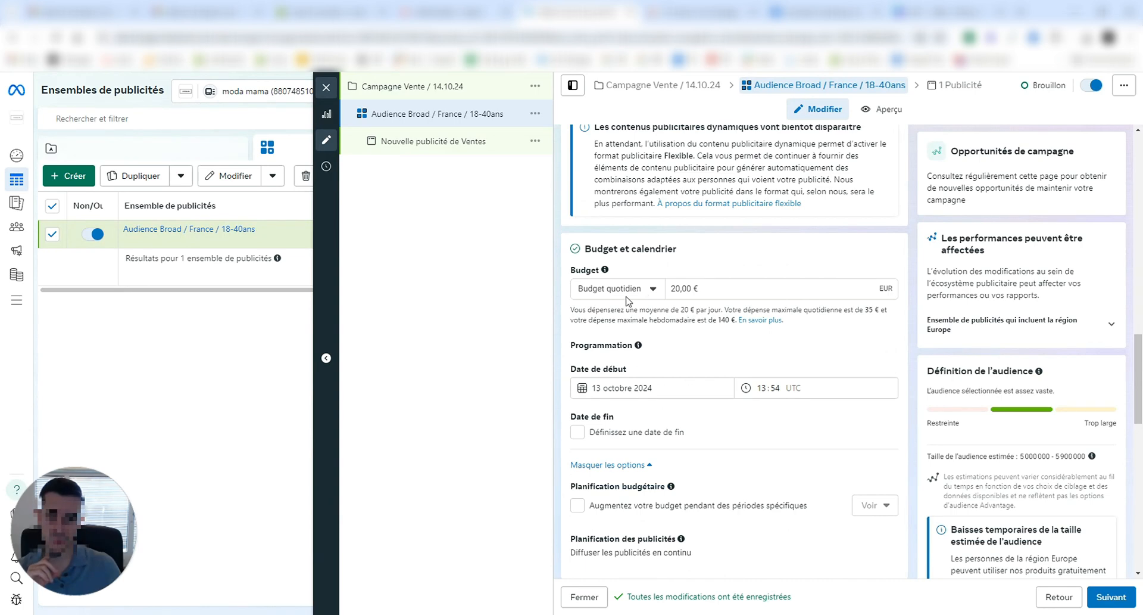
double_click(680, 290)
text(5)
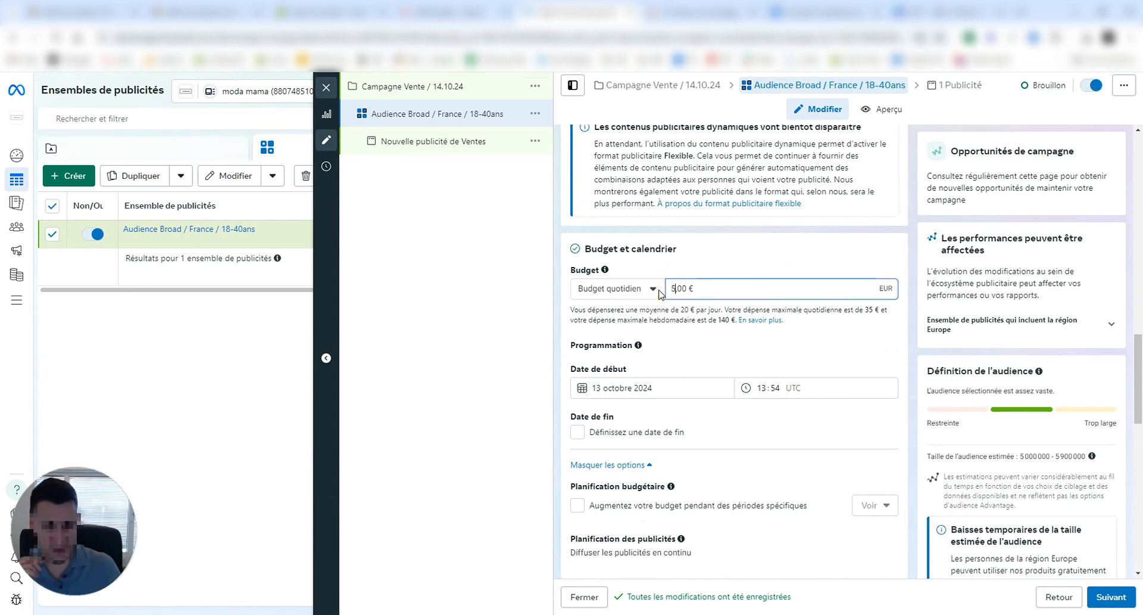
click(444, 344)
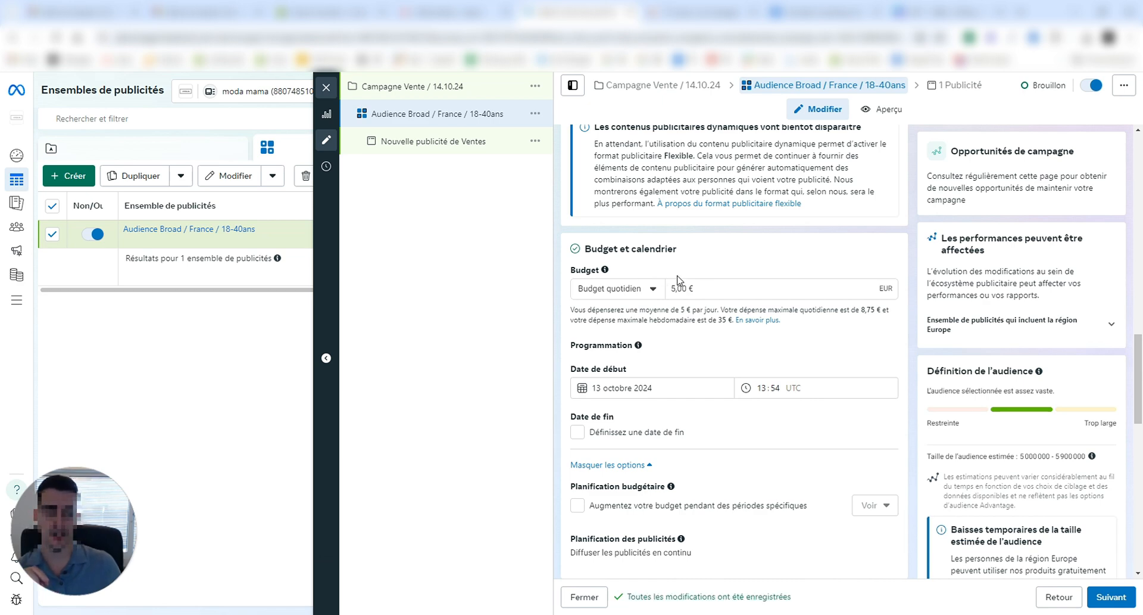
Expand the additional options of the audience controls and review the minimum age, exclusion and language settings.
scroll(668, 292, down, 3)
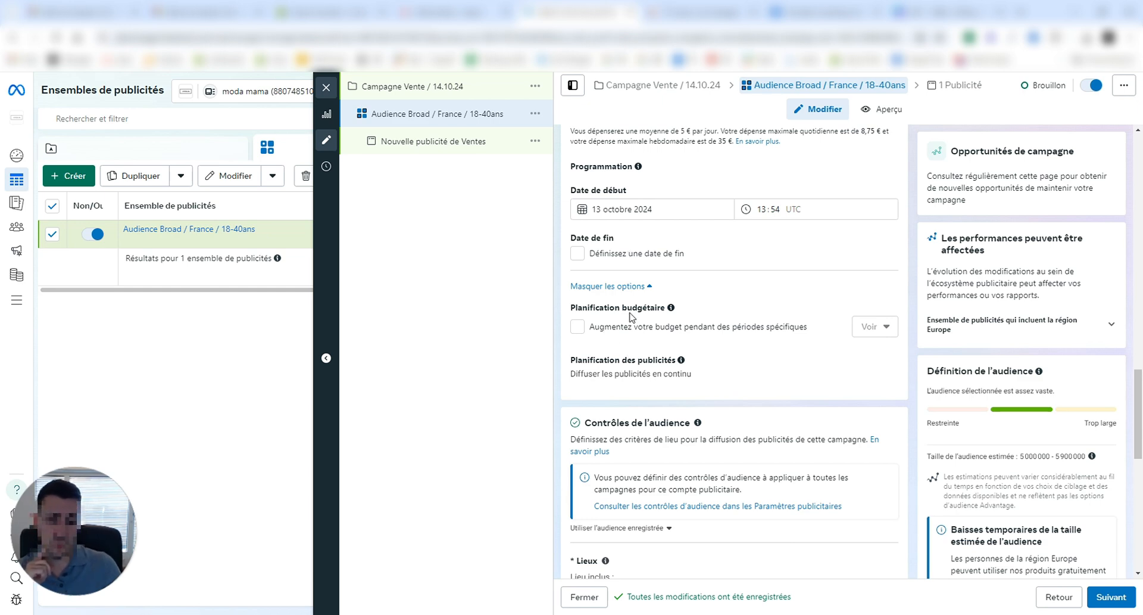
scroll(633, 316, down, 4)
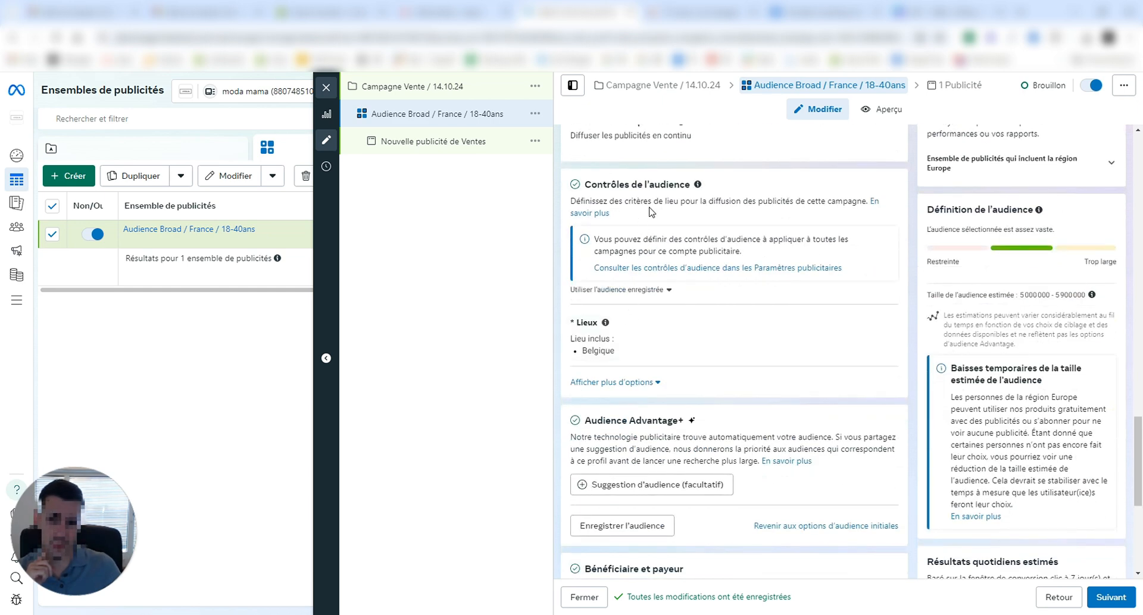
scroll(636, 286, down, 2)
click(634, 260)
scroll(619, 250, down, 2)
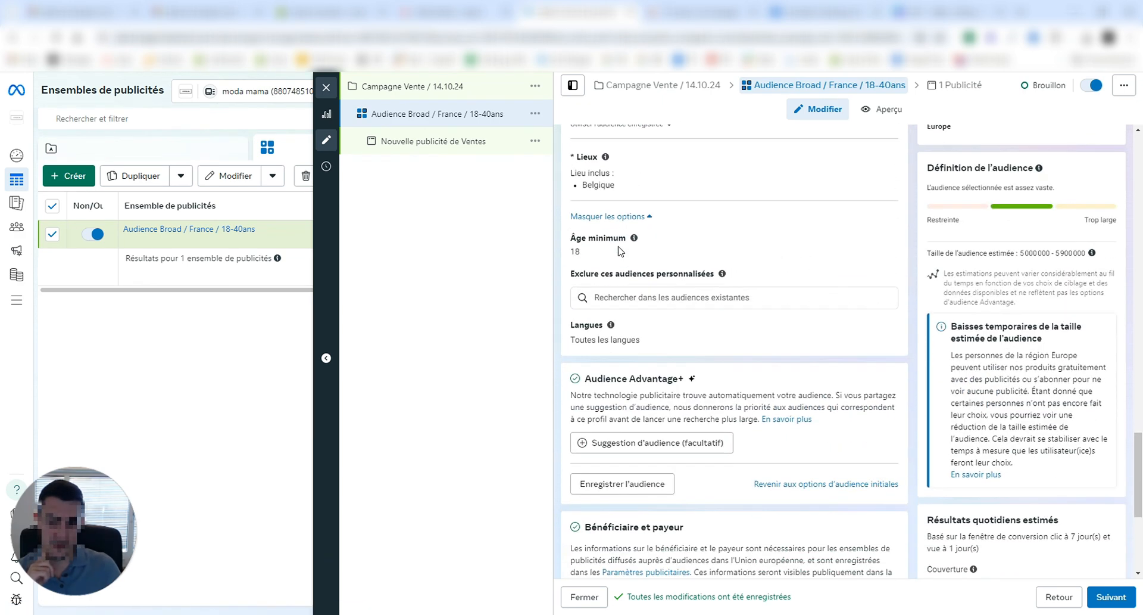
scroll(619, 250, down, 1)
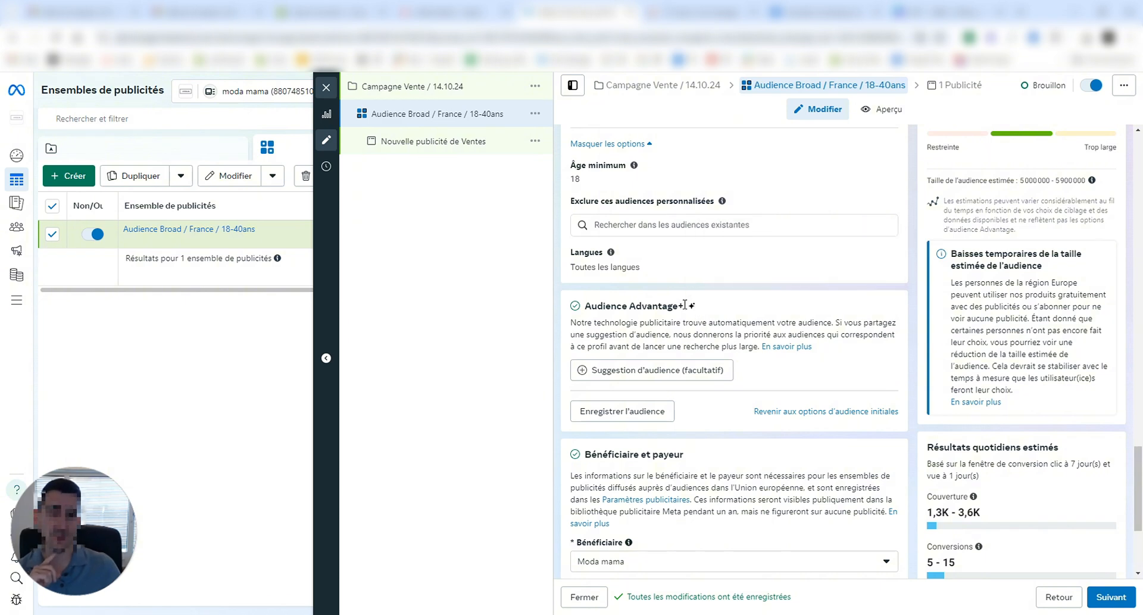
Switch the ad set from the Advantage+ audience back to the original audience options.
mouse_move(693, 309)
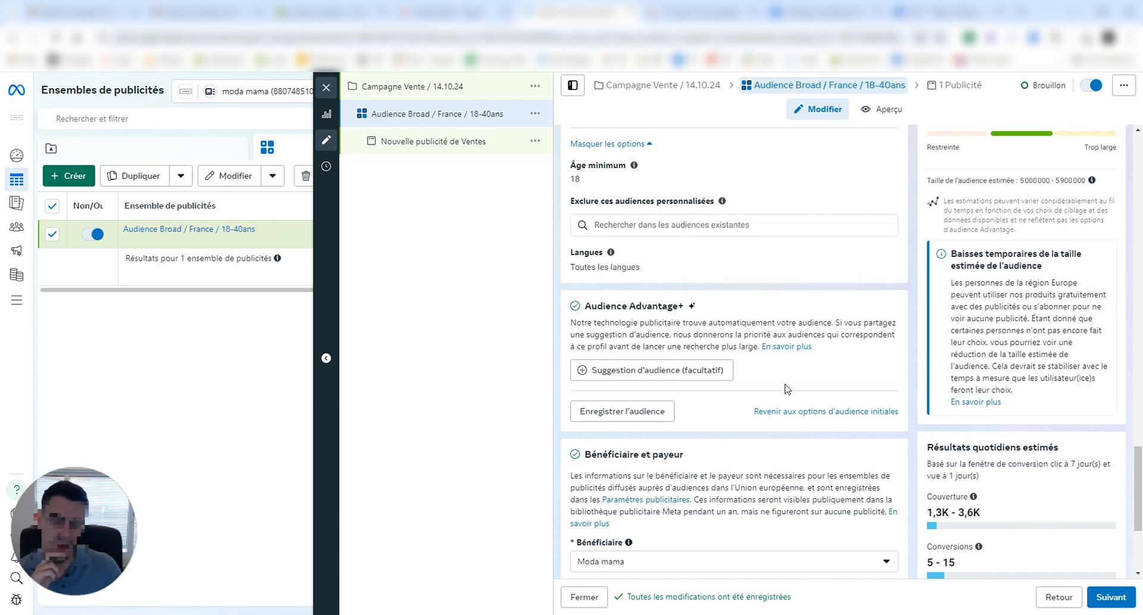
click(805, 412)
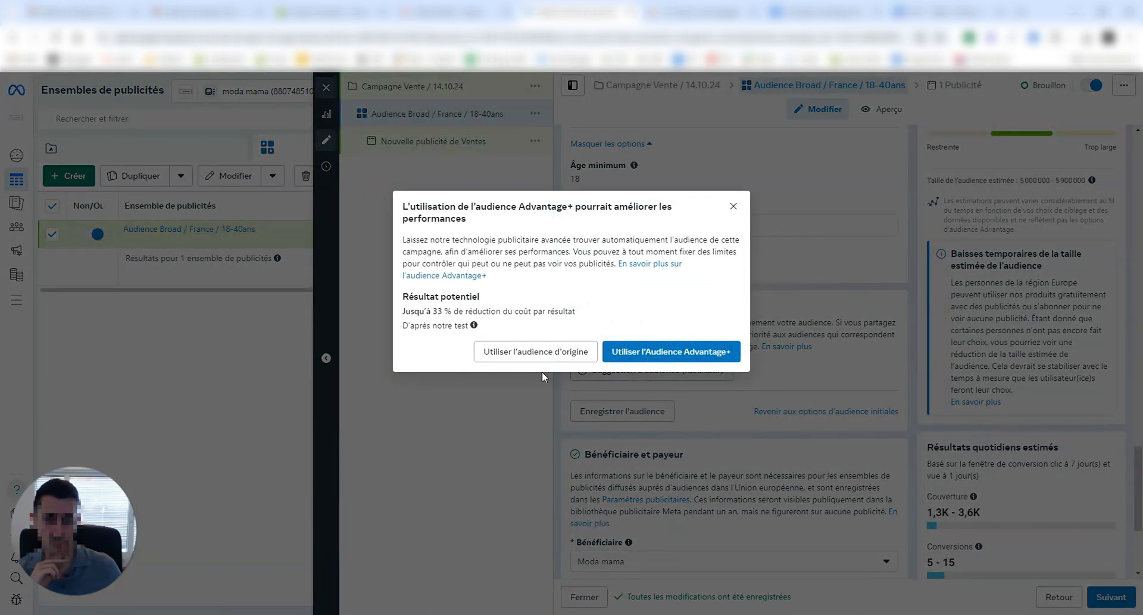
click(518, 352)
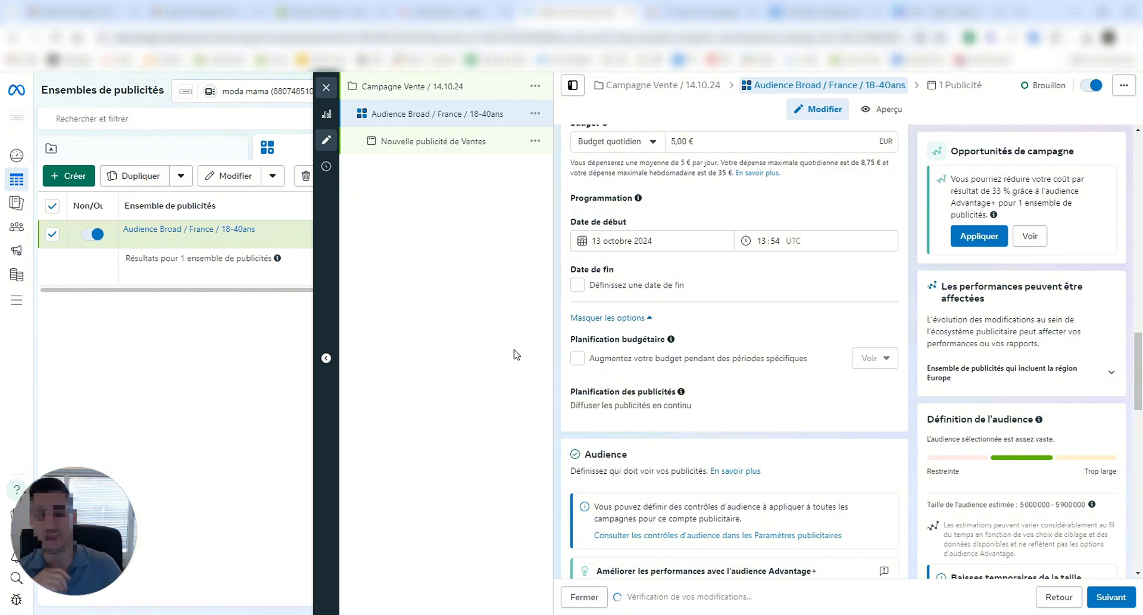
Add France to the included locations of the ad set's audience.
scroll(675, 318, up, 3)
scroll(675, 318, down, 2)
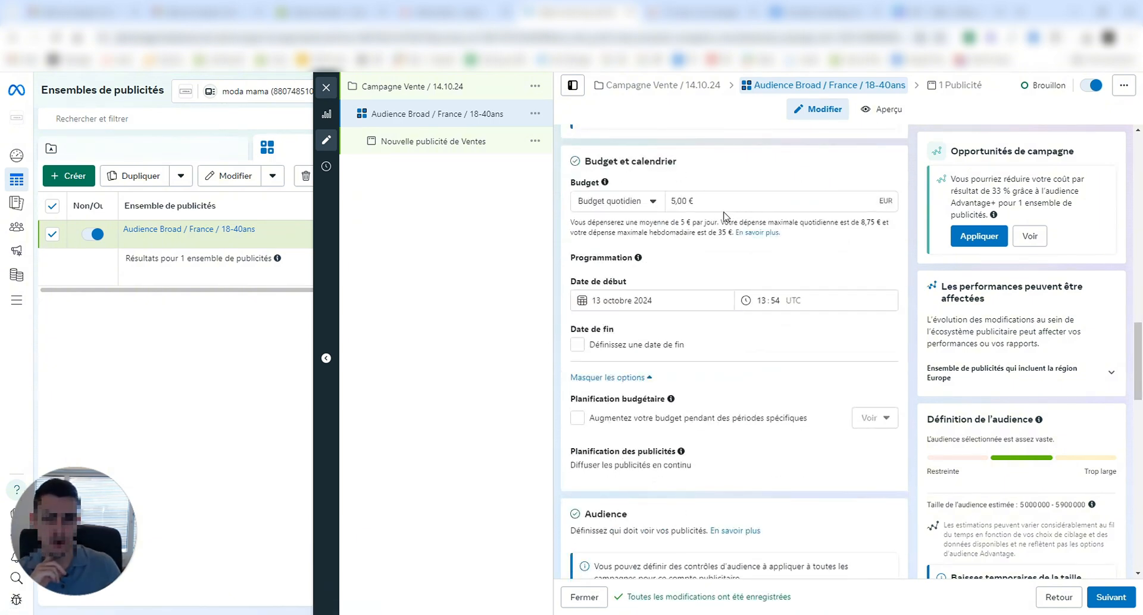
scroll(704, 288, down, 3)
scroll(704, 288, down, 2)
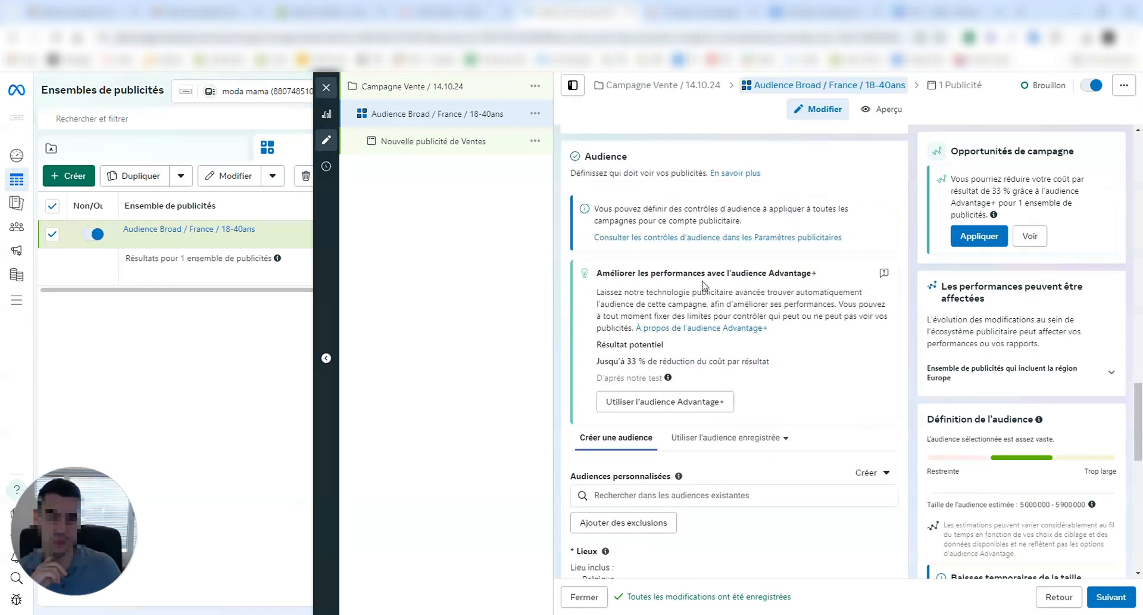
scroll(724, 271, down, 2)
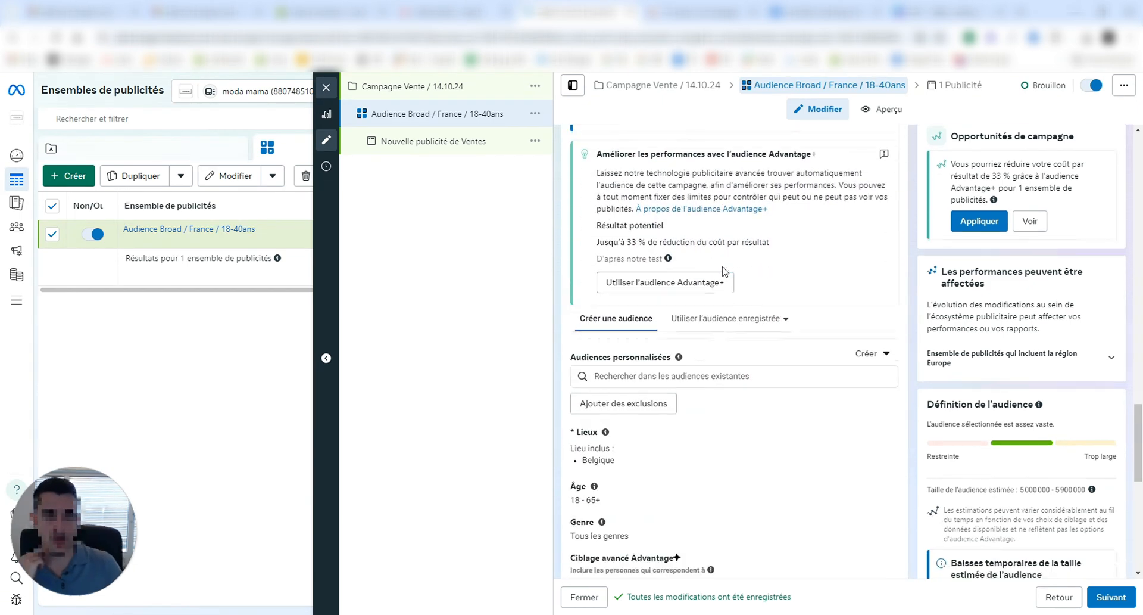
scroll(722, 271, down, 1)
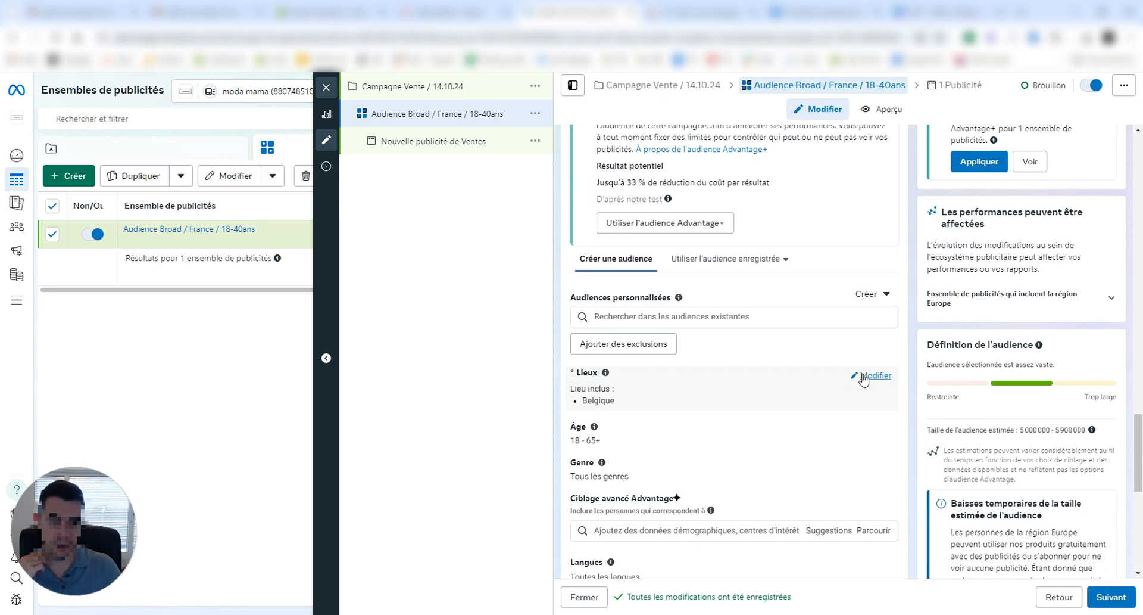
click(862, 375)
click(671, 463)
text(fran)
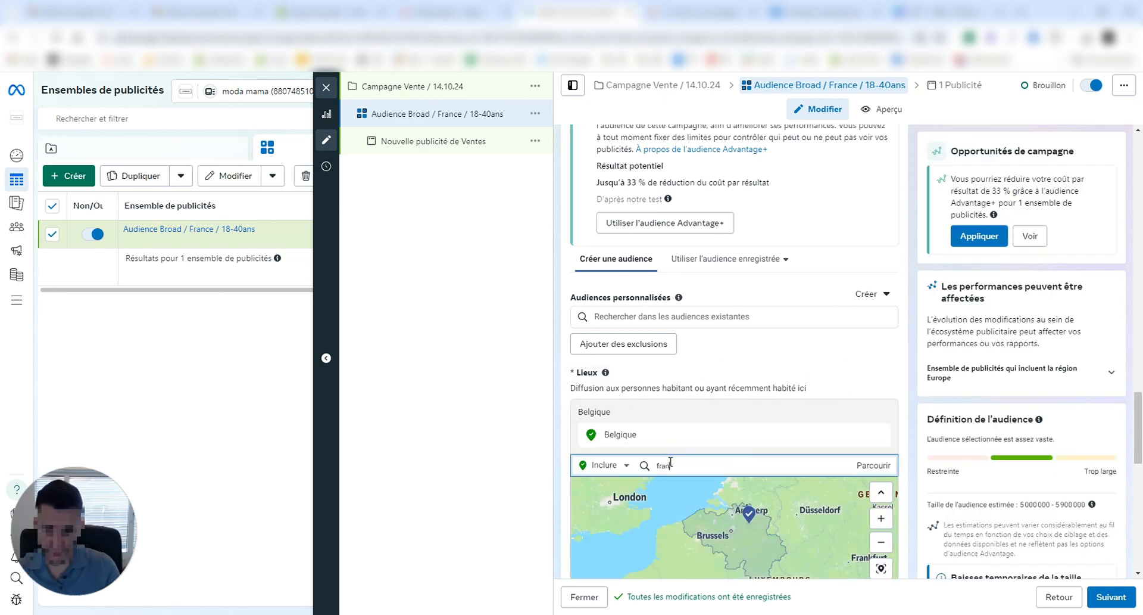
text(c)
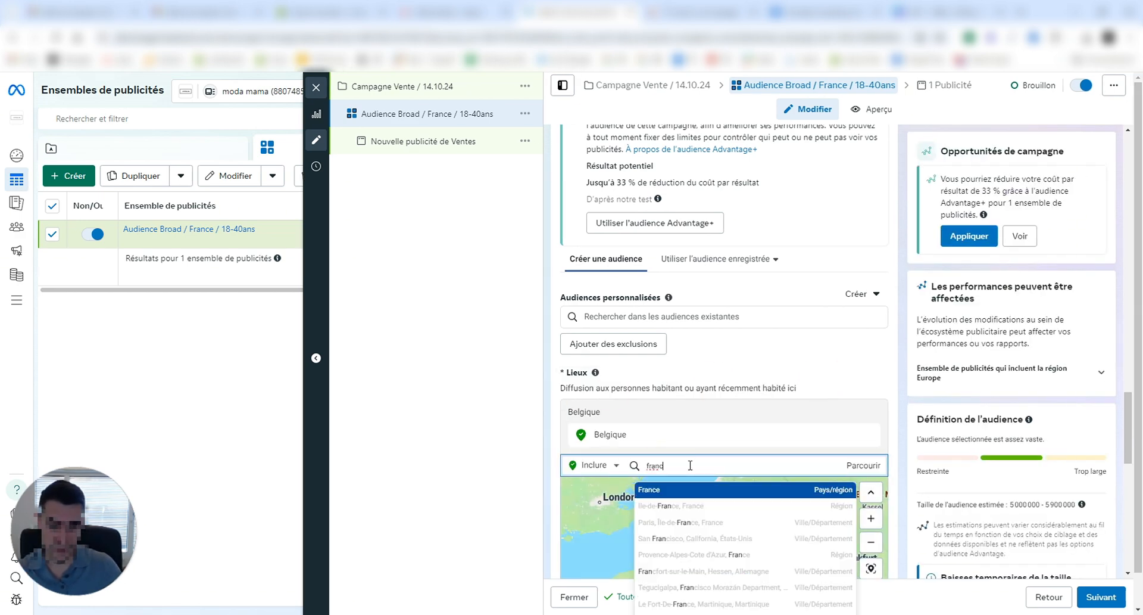
click(699, 491)
scroll(903, 380, down, 3)
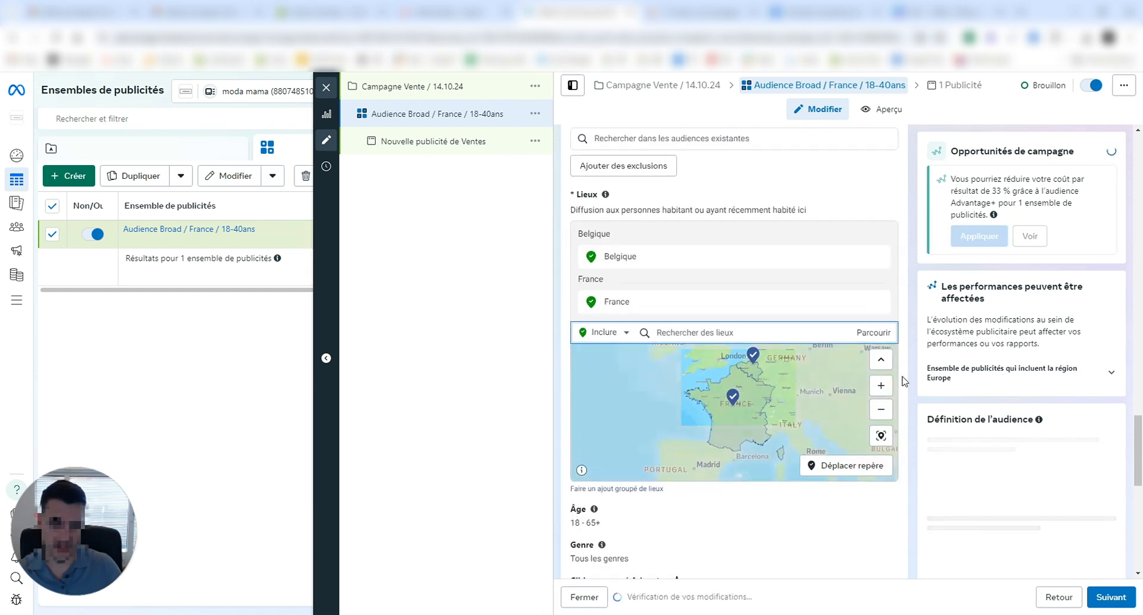
scroll(812, 411, down, 1)
drag(809, 402, 729, 440)
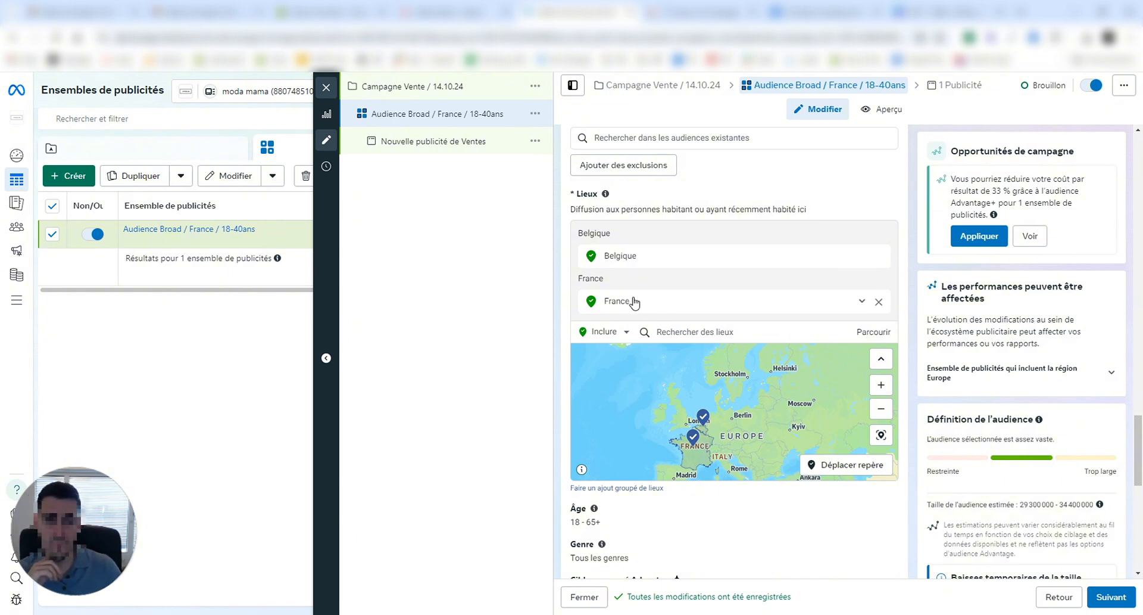
Set the audience's maximum age to 40.
scroll(754, 496, down, 3)
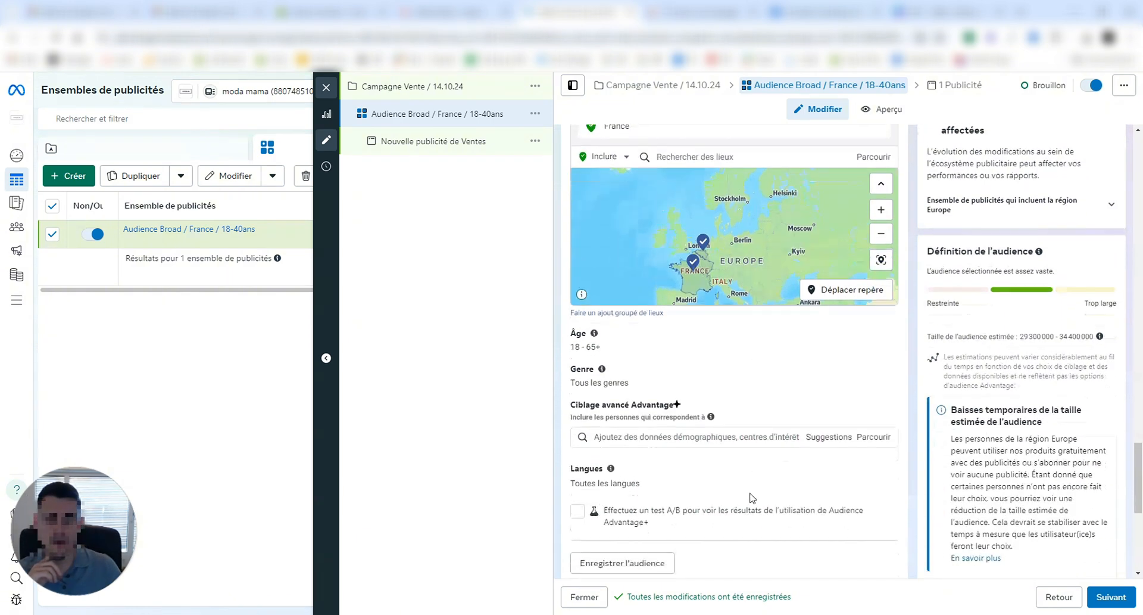
click(862, 335)
click(678, 349)
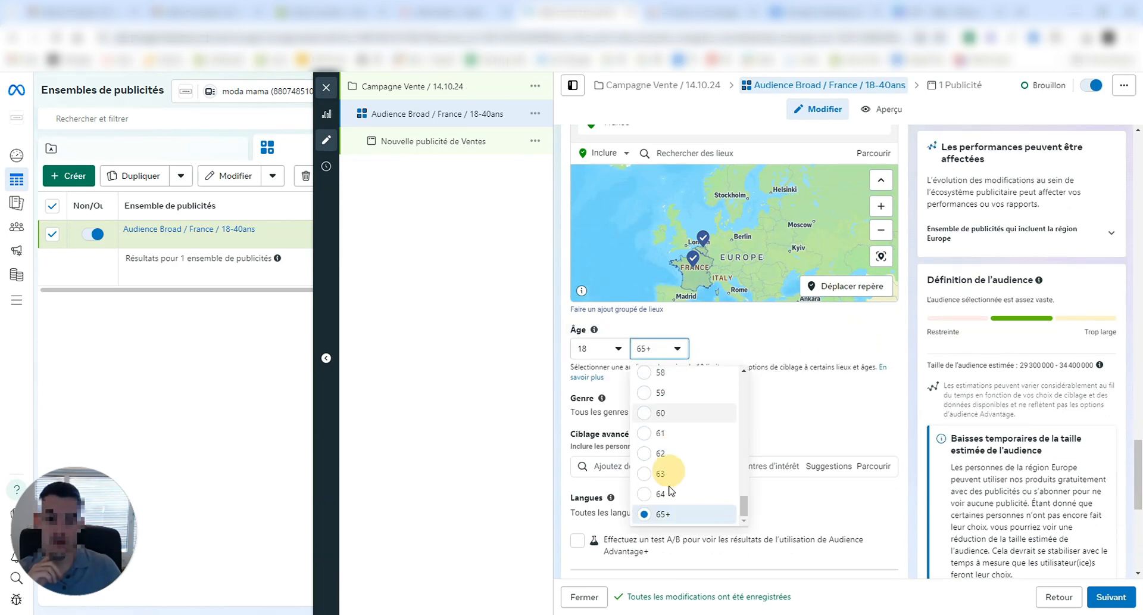
scroll(698, 464, up, 5)
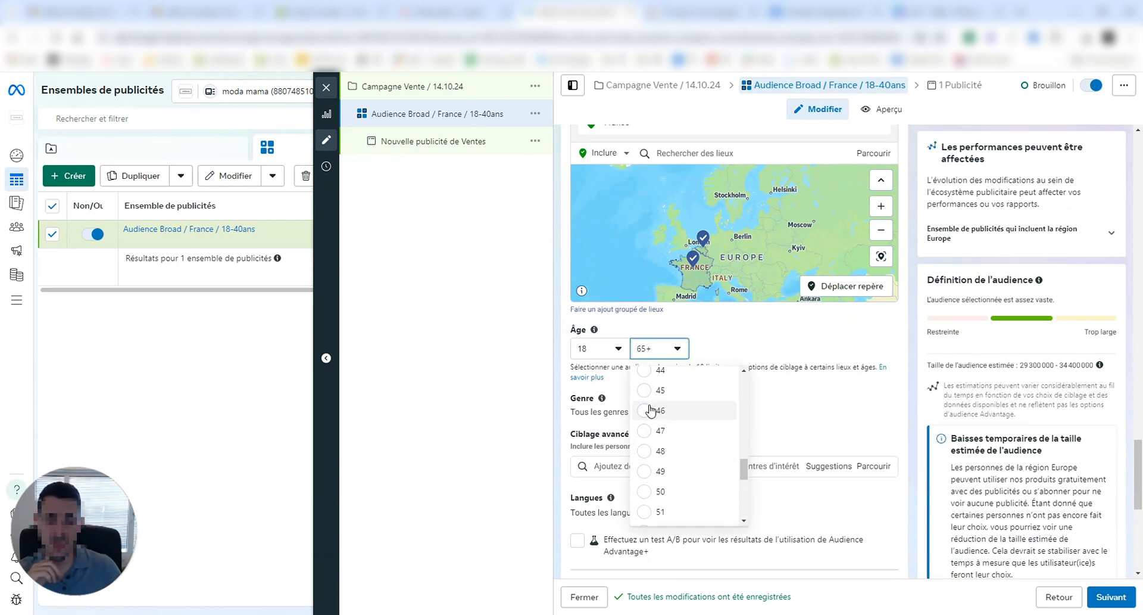
scroll(691, 405, up, 2)
scroll(687, 433, up, 3)
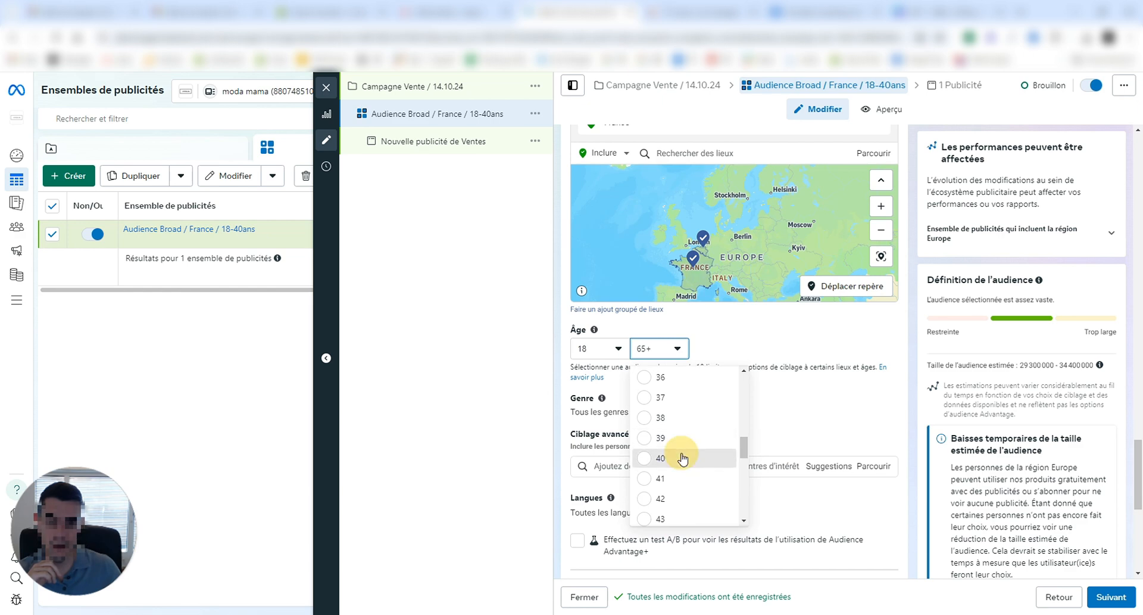
click(684, 439)
Restrict the audience's gender to Hommes.
mouse_move(613, 499)
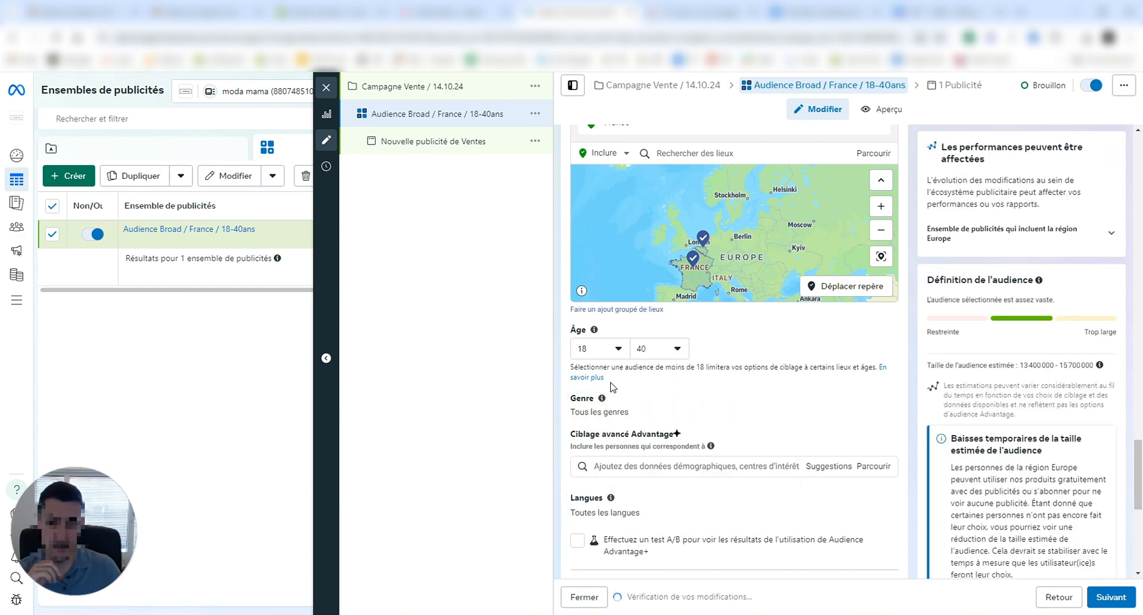
click(875, 403)
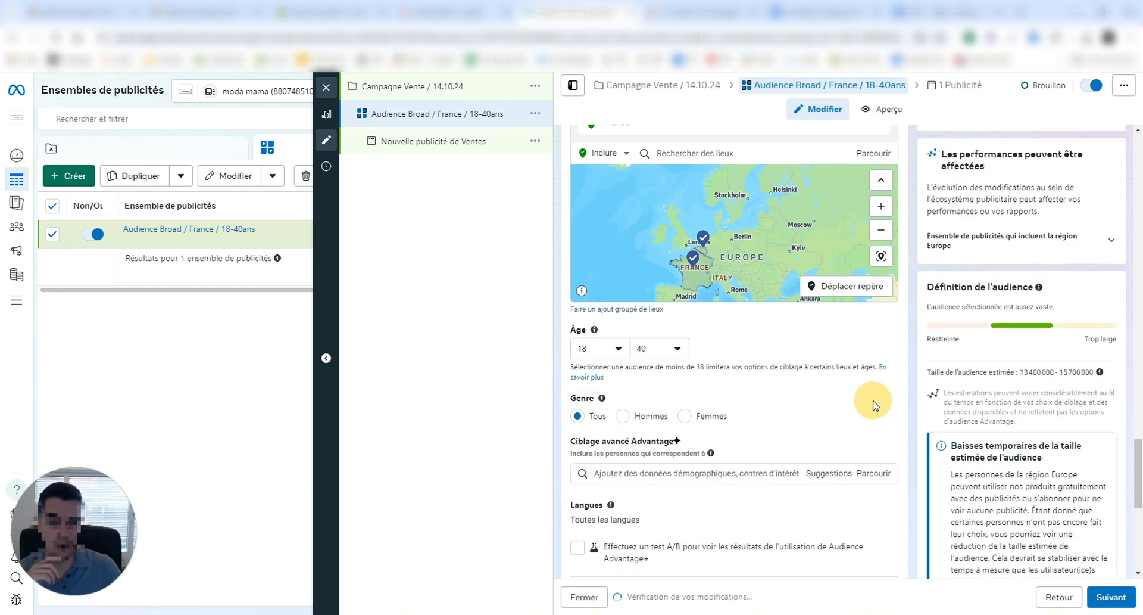
click(623, 417)
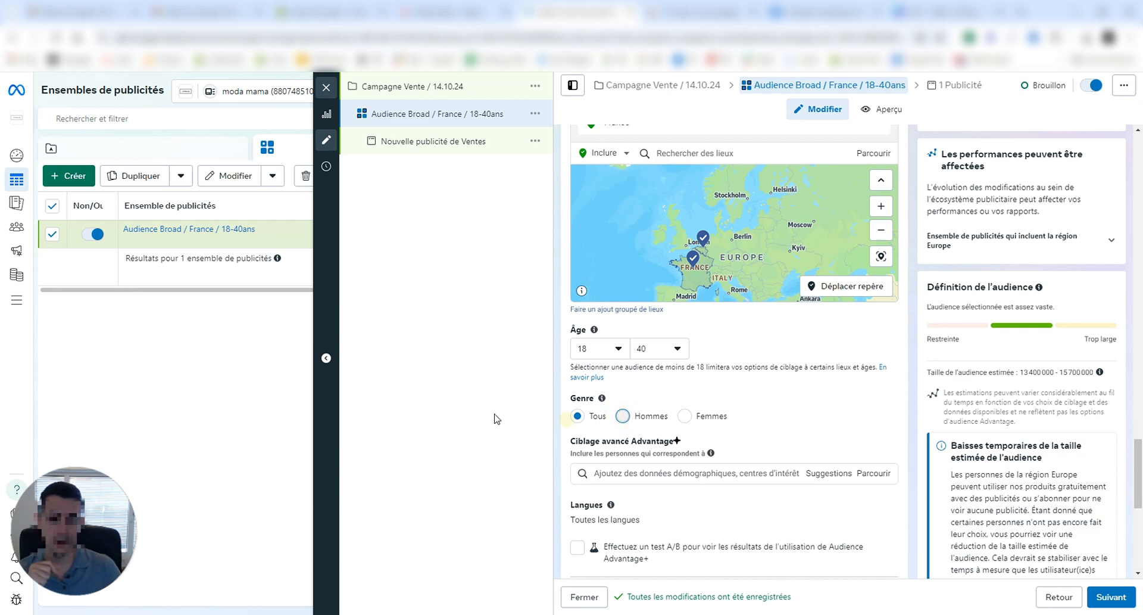
scroll(804, 402, up, 4)
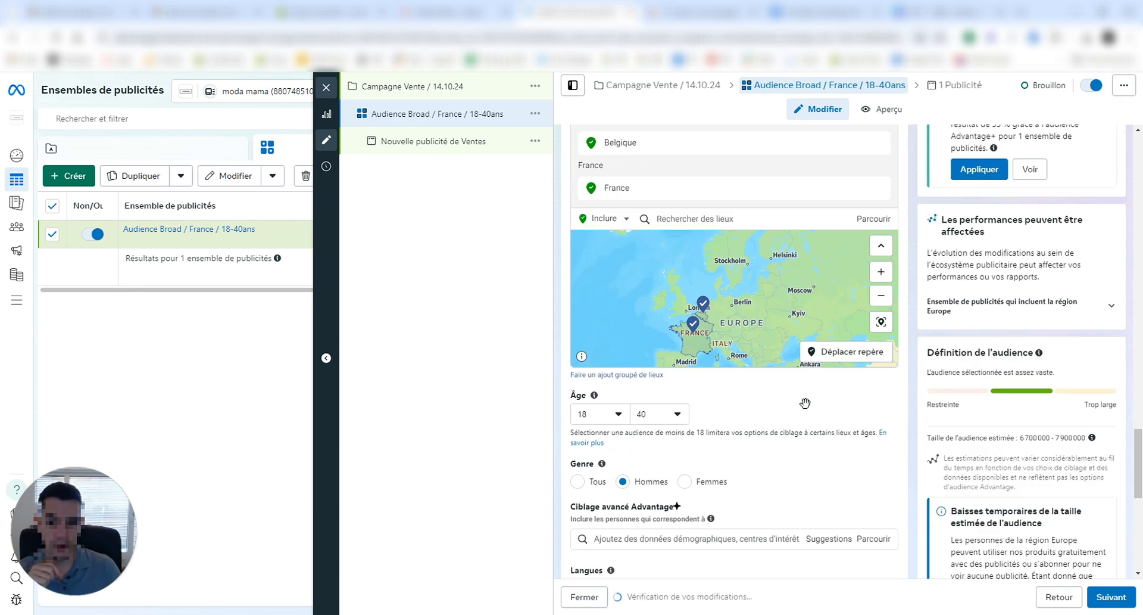
scroll(758, 330, down, 5)
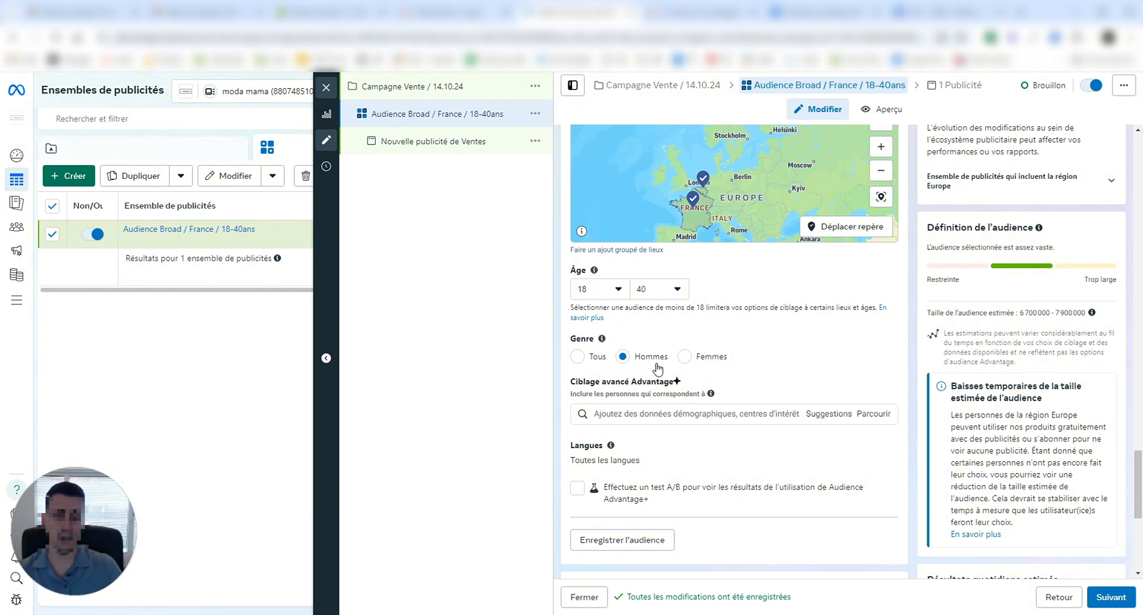
scroll(623, 313, up, 2)
scroll(626, 319, up, 1)
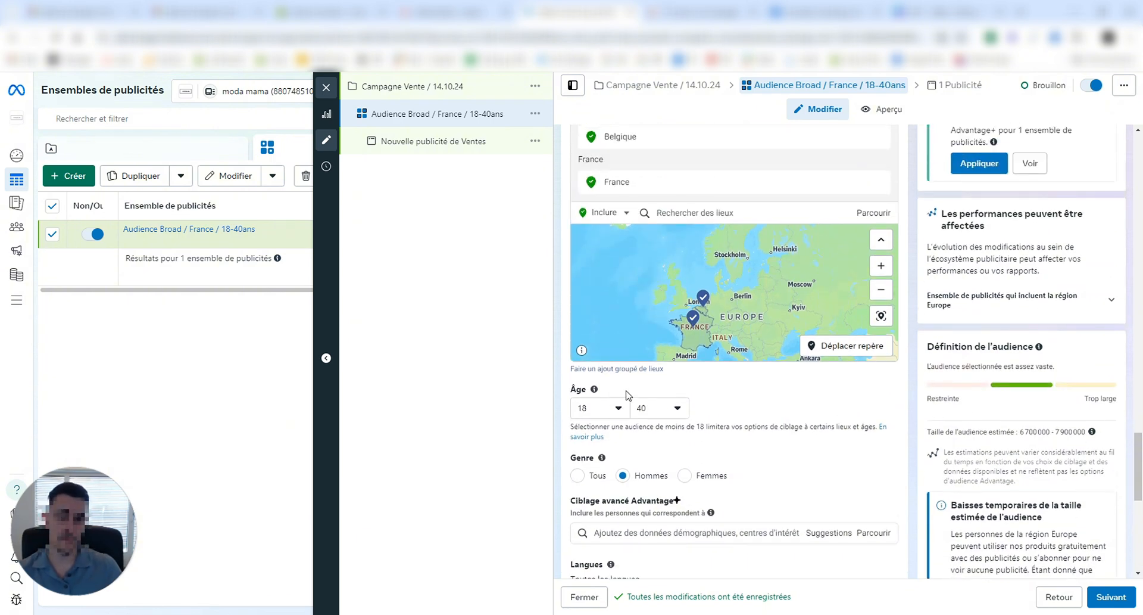
Show the additional placement options and switch the ad set from Advantage+ placements to Placements manuels.
scroll(774, 415, down, 4)
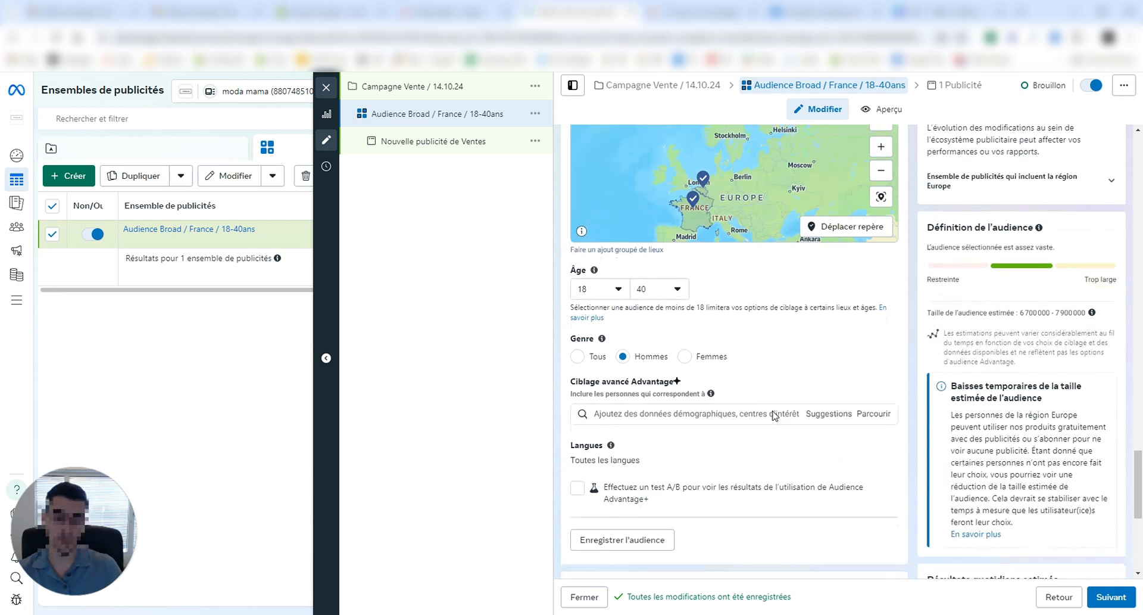
scroll(702, 235, down, 4)
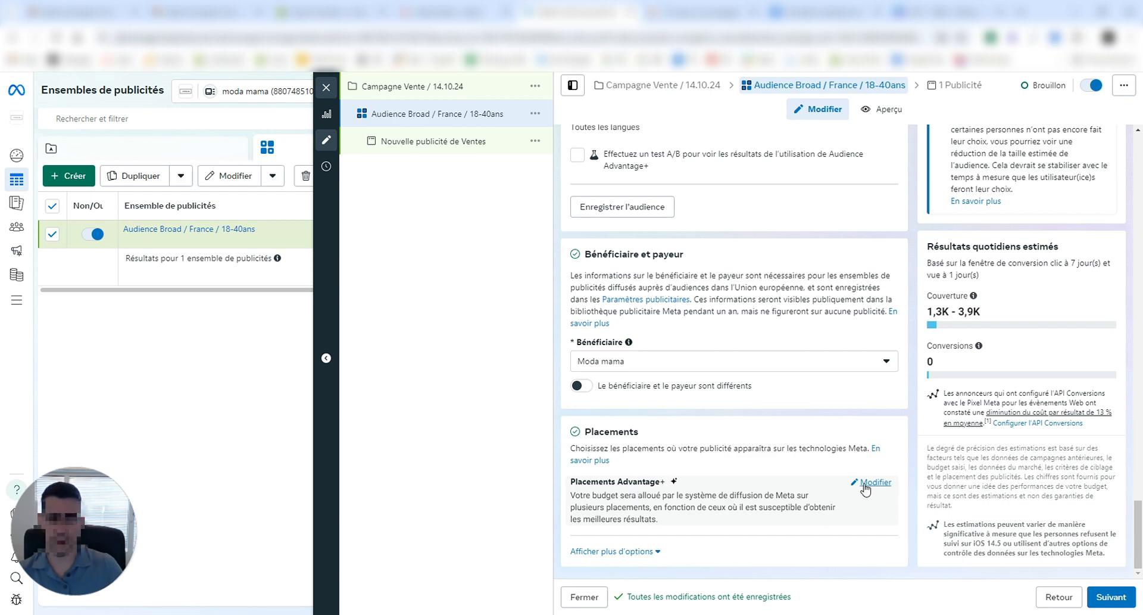
click(626, 551)
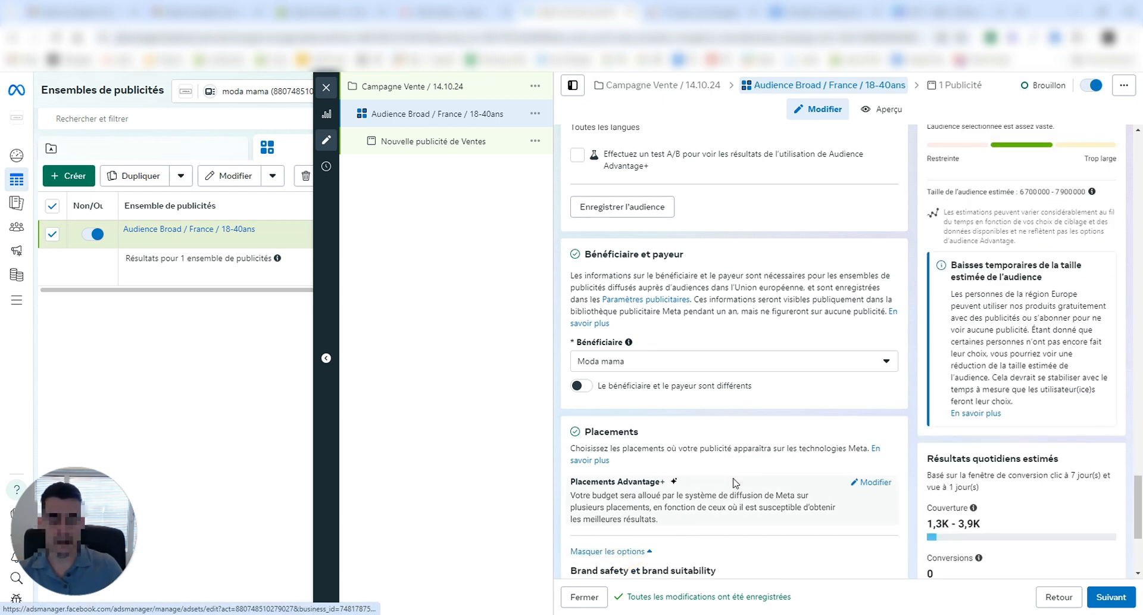
scroll(762, 417, down, 3)
click(876, 272)
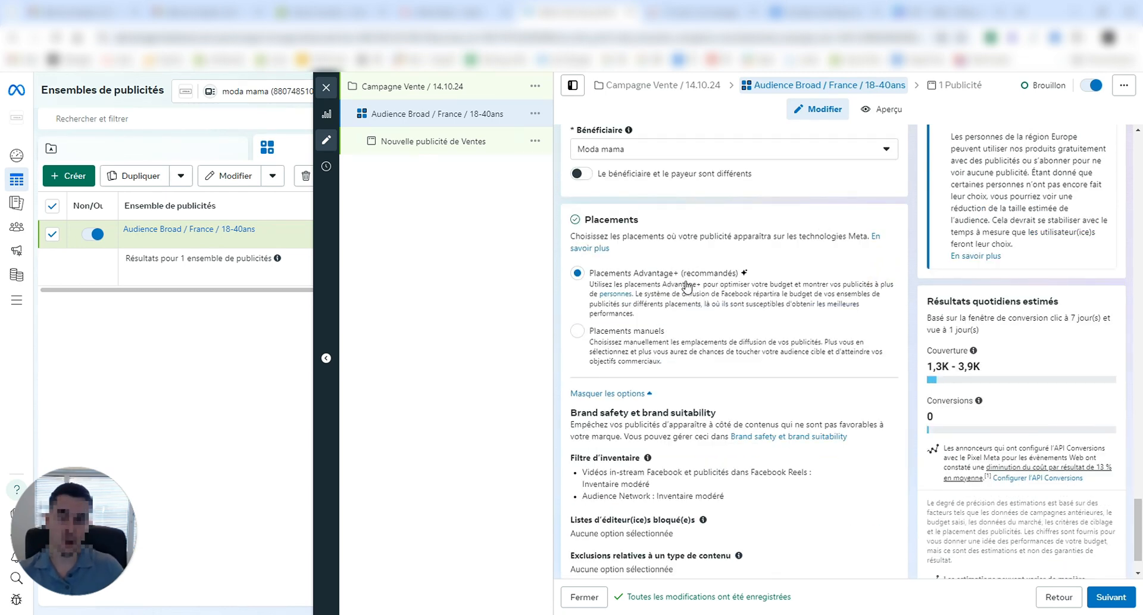
click(577, 331)
Exclude the Messenger and Audience Network platforms from the ad set's manual placements.
scroll(739, 305, down, 3)
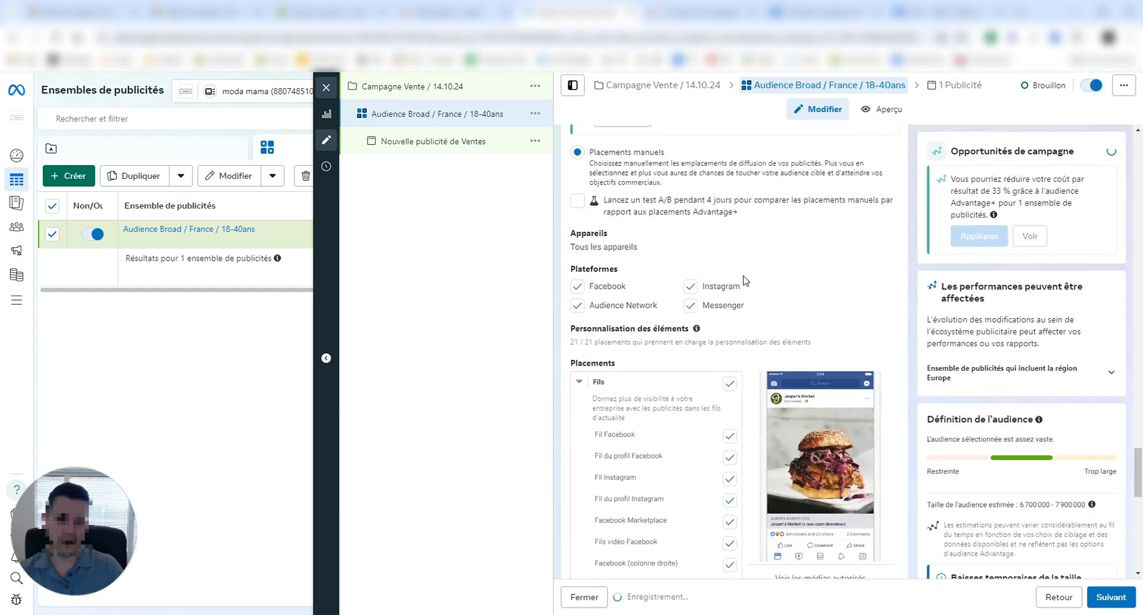
click(691, 306)
click(578, 306)
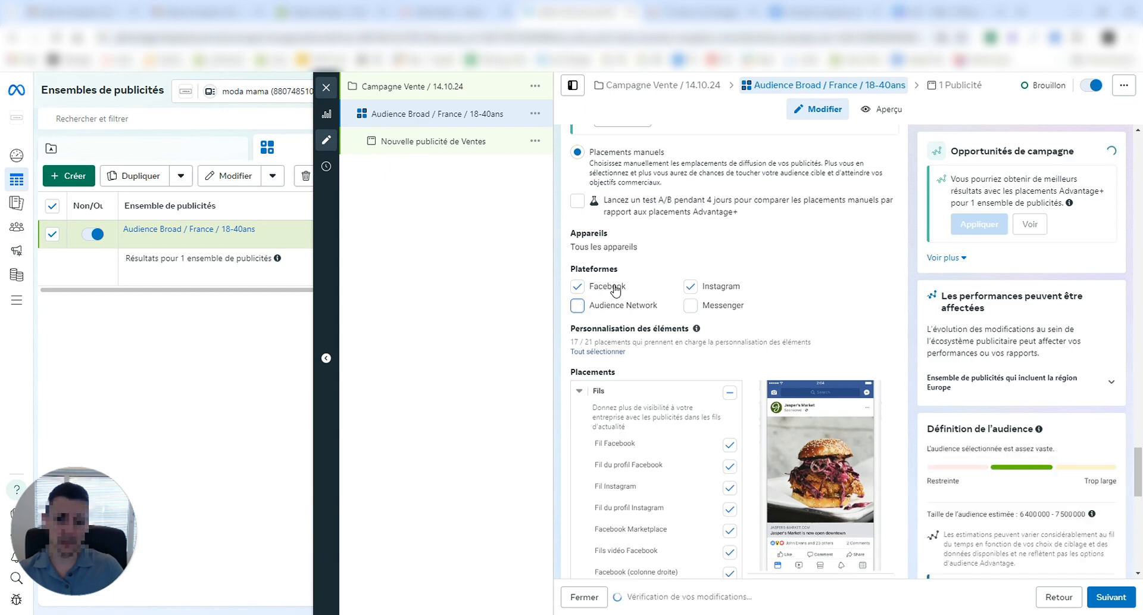
Deselect every placement in the Fils group of the ad set's manual placements.
scroll(723, 330, down, 3)
scroll(732, 308, down, 2)
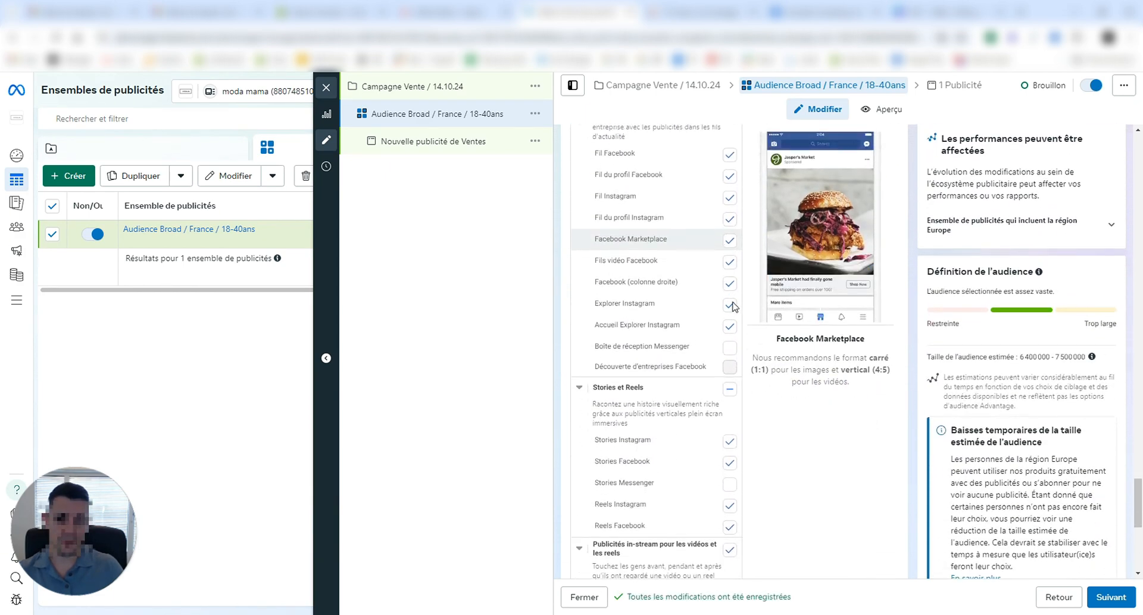
scroll(733, 307, up, 2)
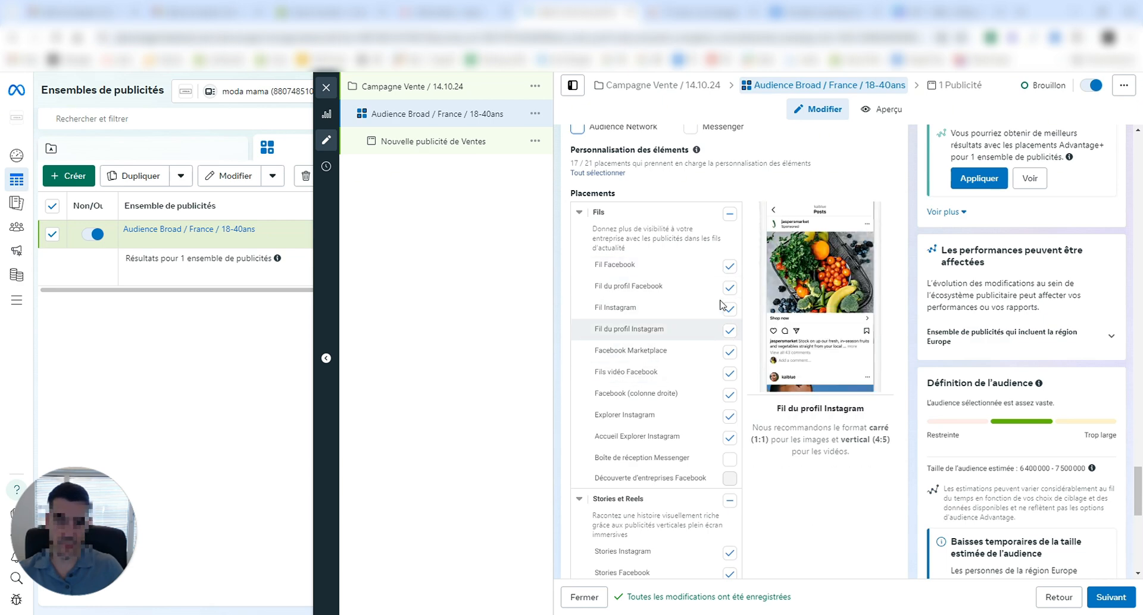
click(730, 214)
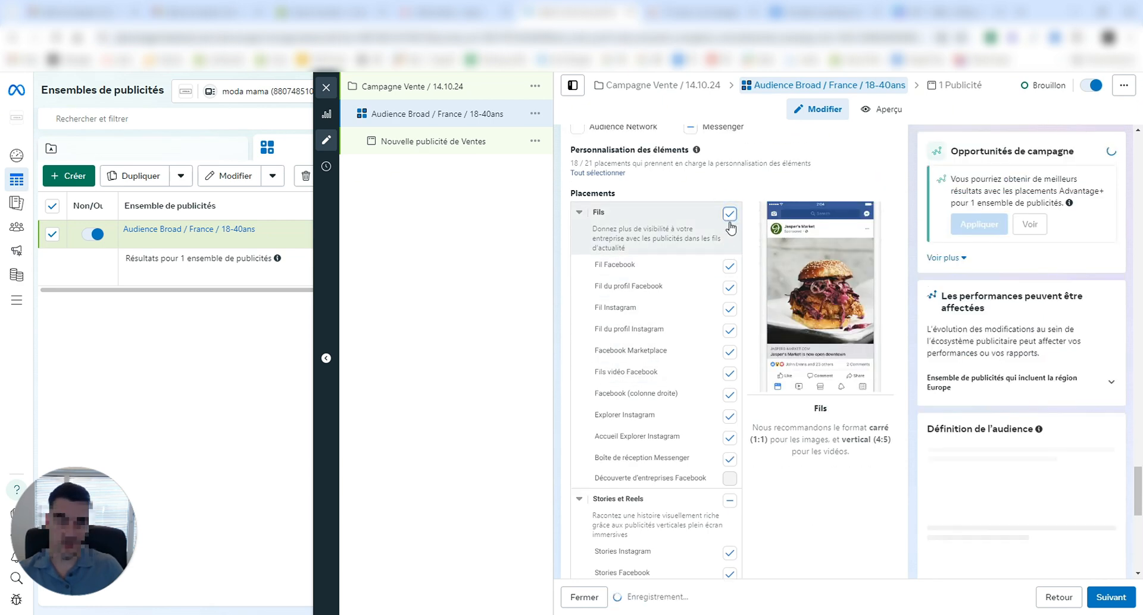
click(730, 214)
Deselect the in-stream ads for videos and reels group and the Résultats de recherche group from the placements.
scroll(741, 236, down, 4)
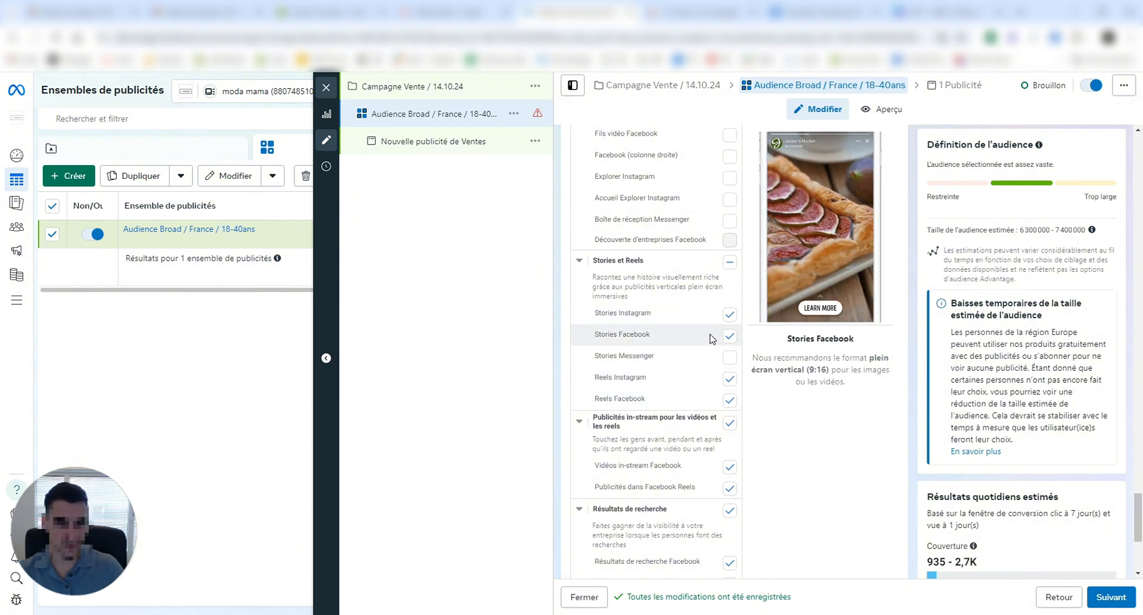
click(732, 426)
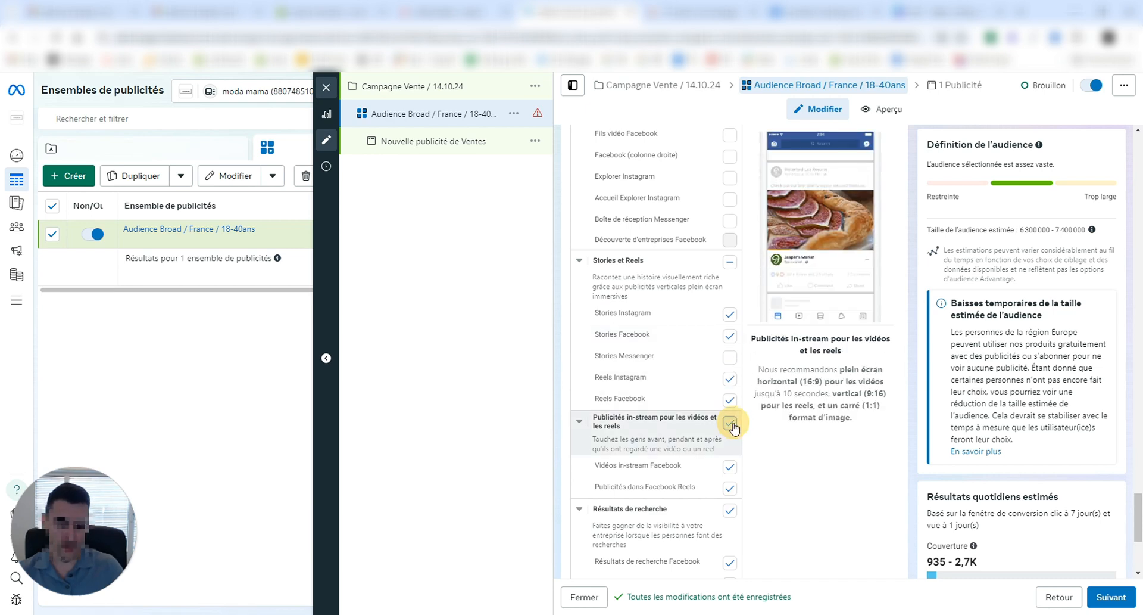
scroll(736, 426, down, 3)
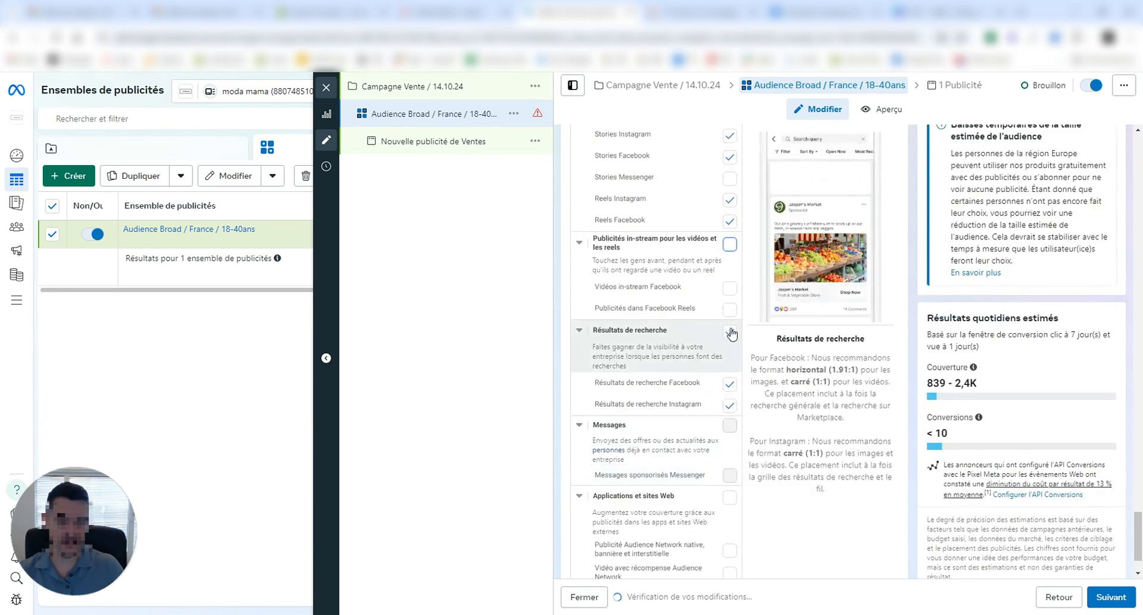
click(731, 332)
scroll(709, 453, down, 1)
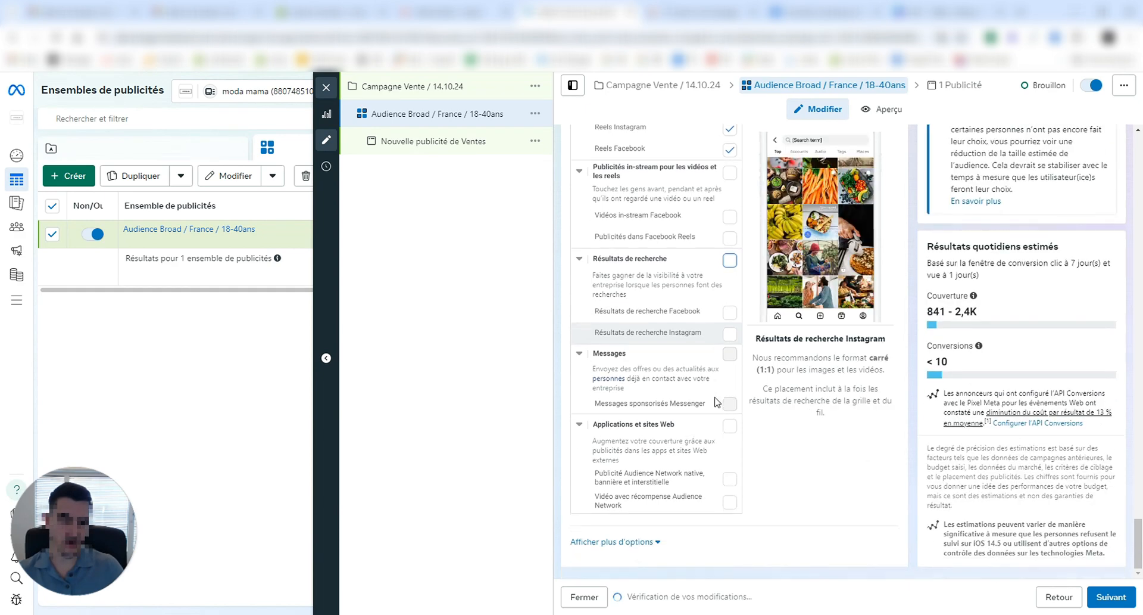
Review the ad set's placements, audience, budget and schedule, and conversion settings.
scroll(704, 467, up, 3)
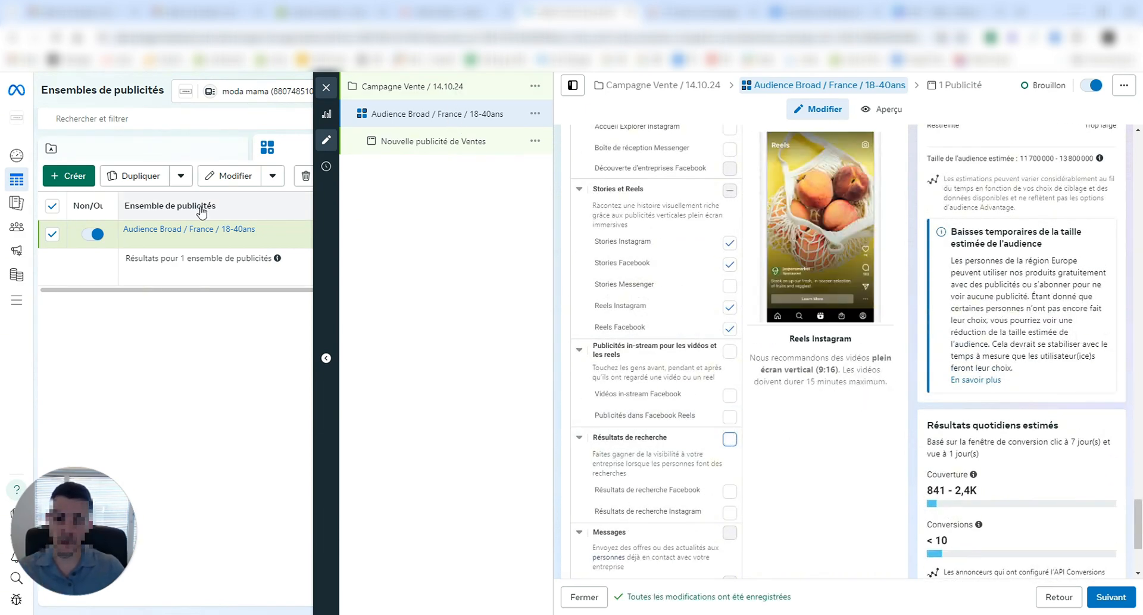
scroll(738, 411, up, 7)
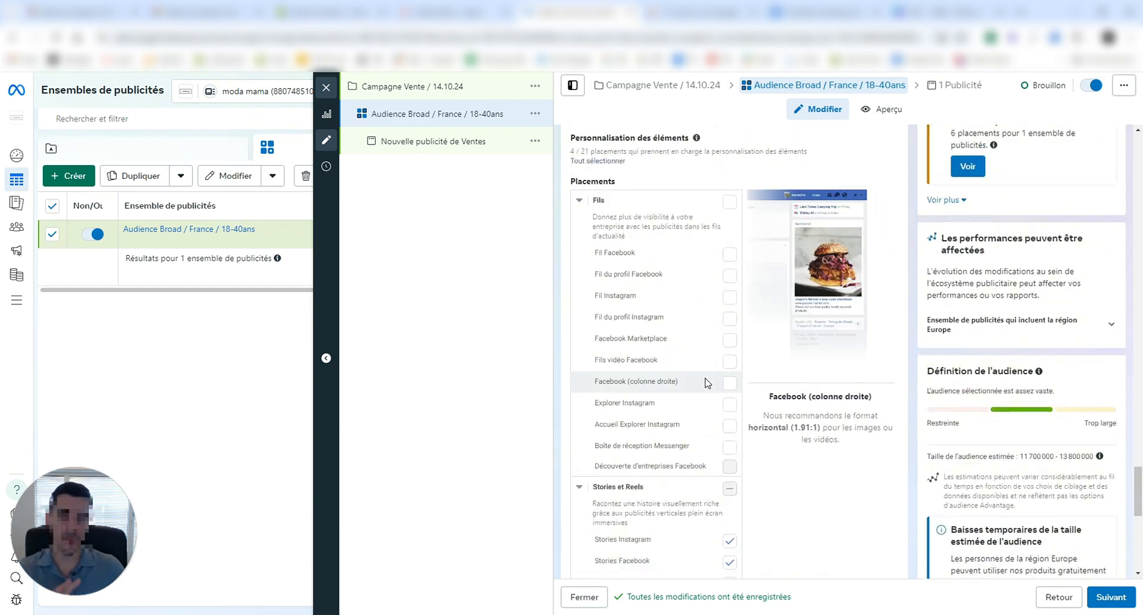
scroll(707, 383, up, 5)
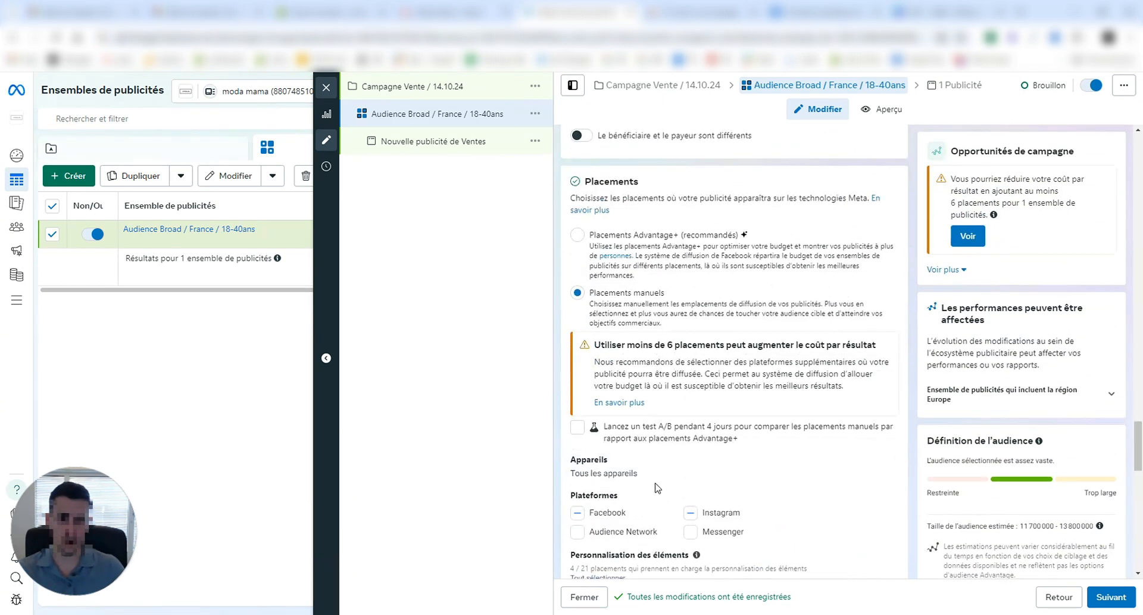
scroll(658, 487, up, 12)
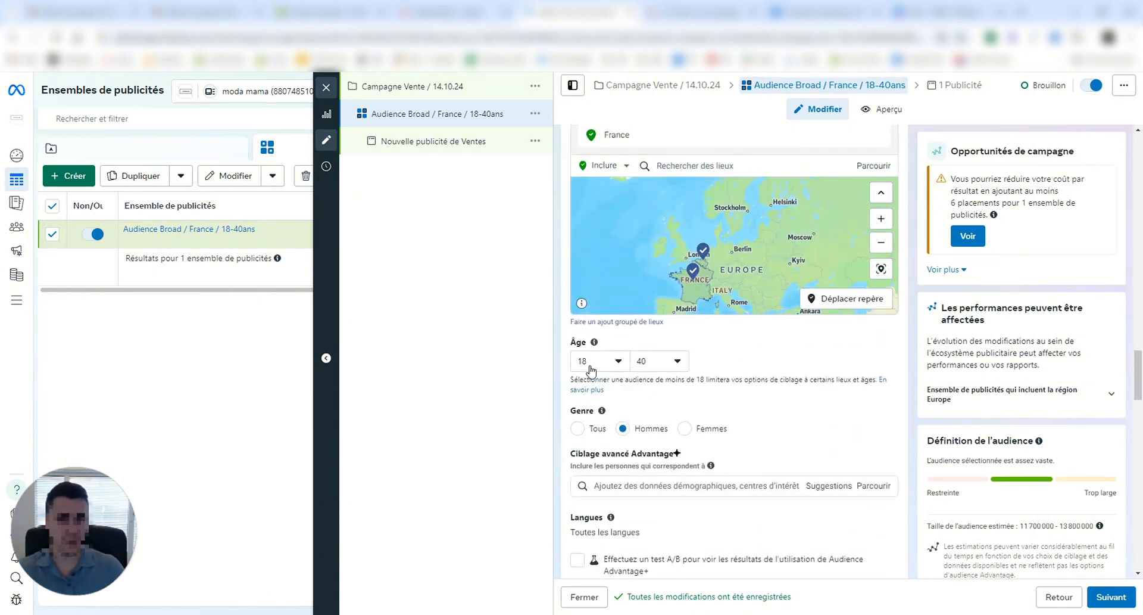
scroll(655, 370, up, 2)
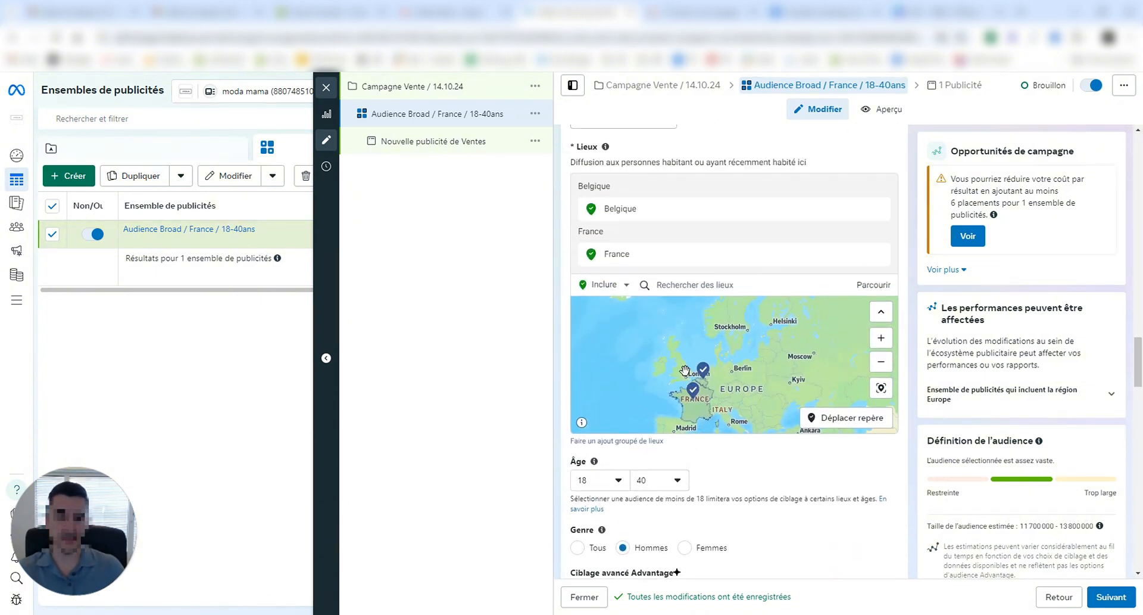
scroll(912, 259, up, 3)
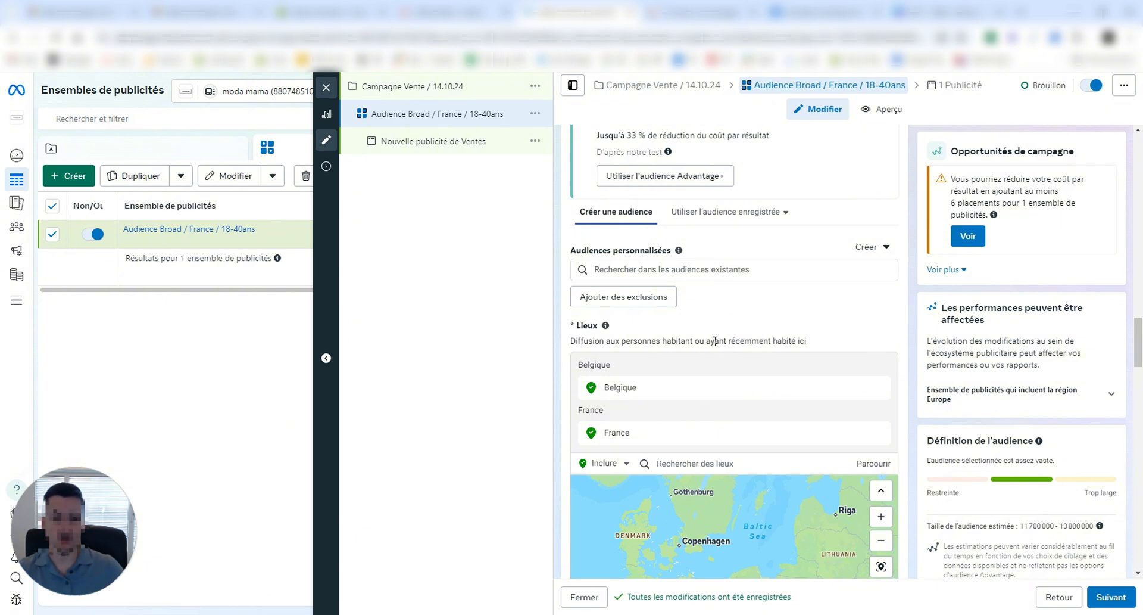
scroll(721, 345, up, 10)
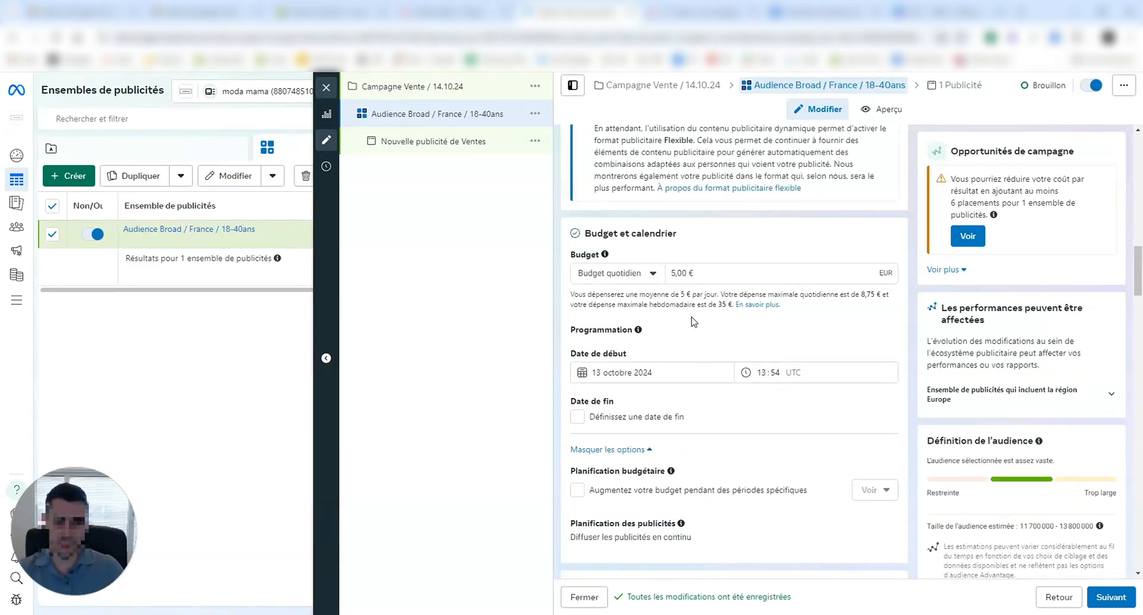
scroll(673, 441, up, 10)
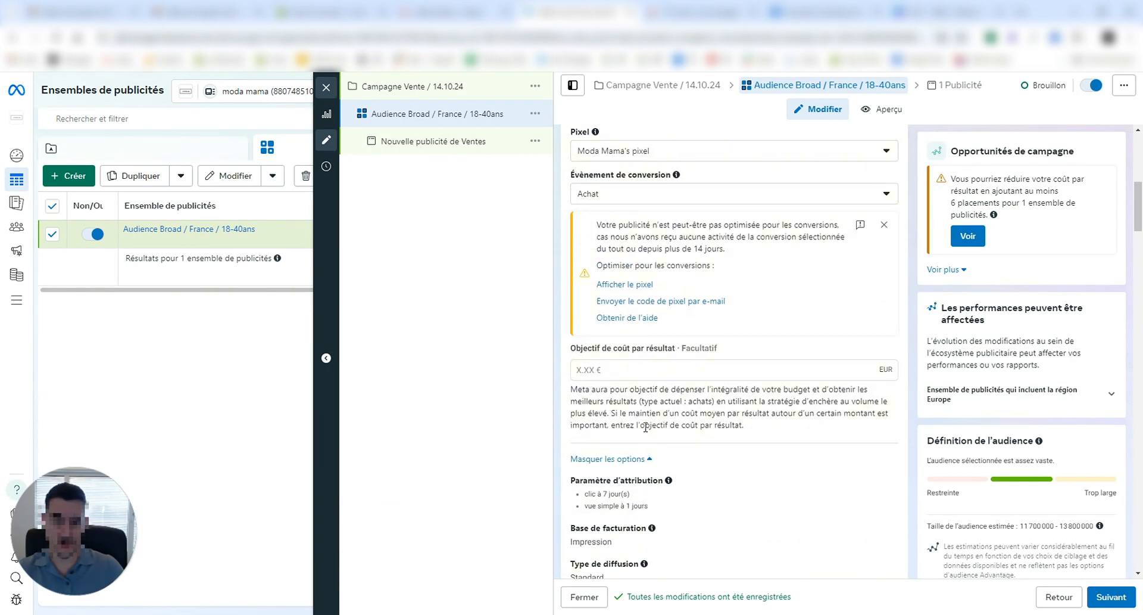
scroll(677, 377, up, 5)
Search the audience's detailed targeting for "tennis" and add the interest Tennis (sport).
scroll(894, 337, down, 15)
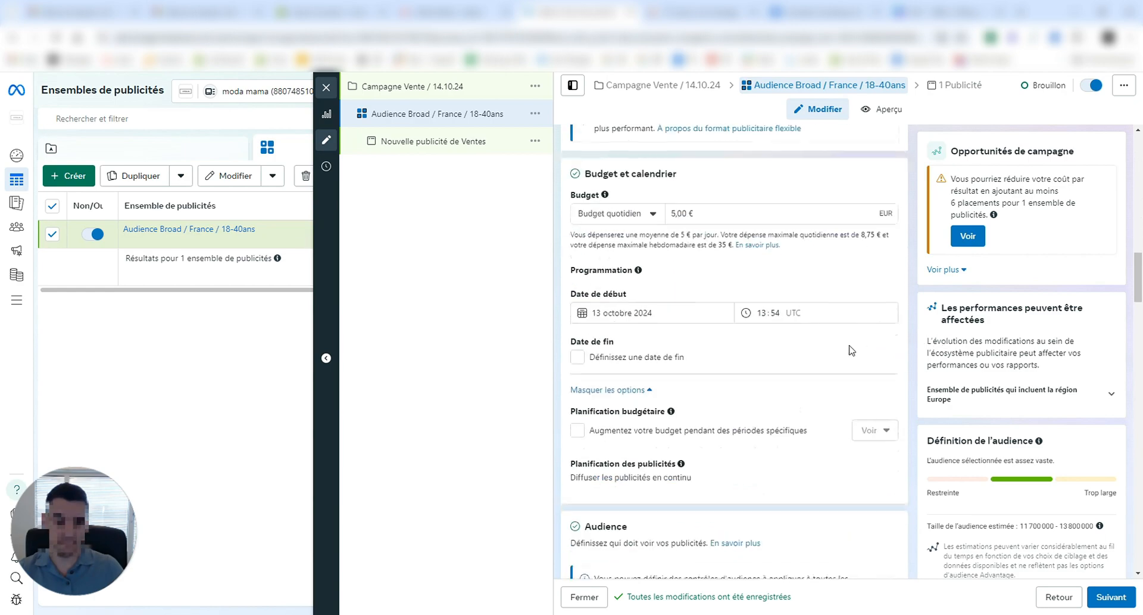
scroll(894, 337, down, 5)
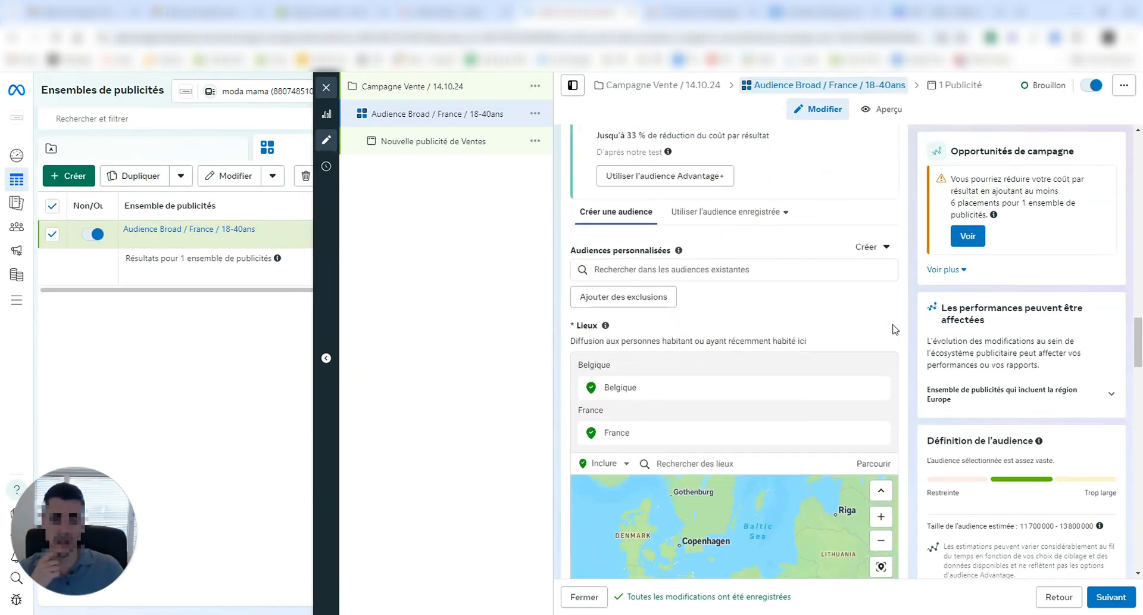
scroll(903, 329, down, 6)
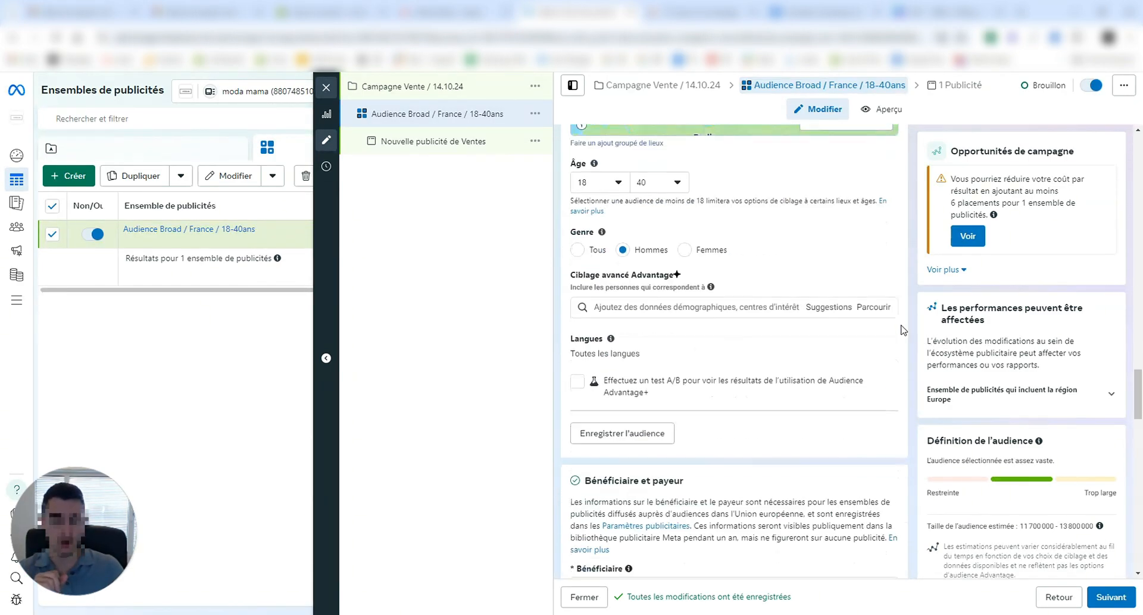
click(651, 308)
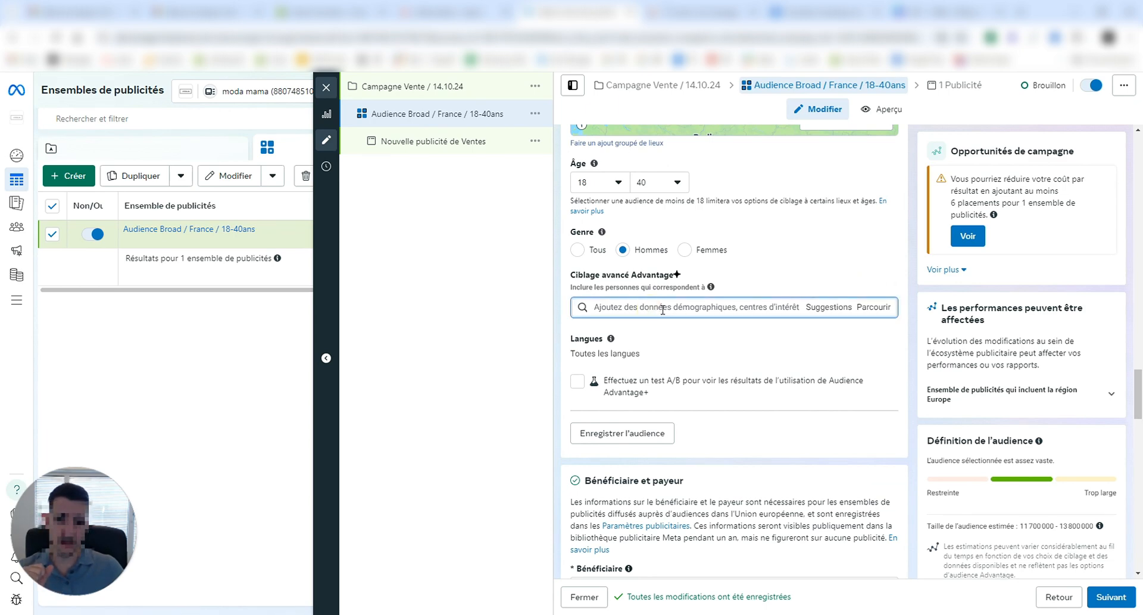
click(762, 307)
text(tennis)
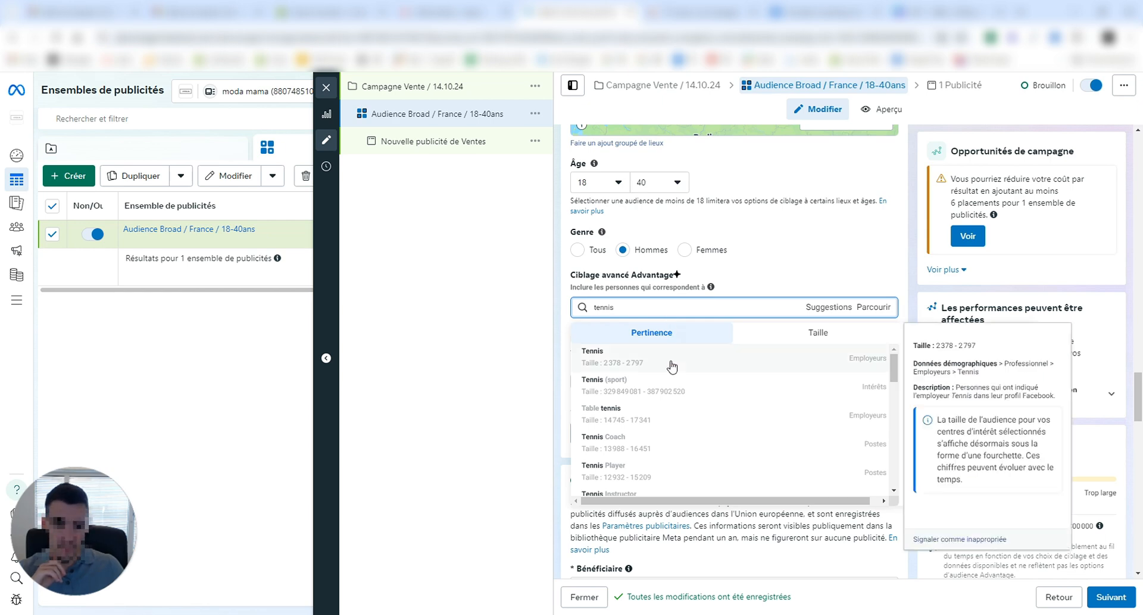
mouse_move(681, 395)
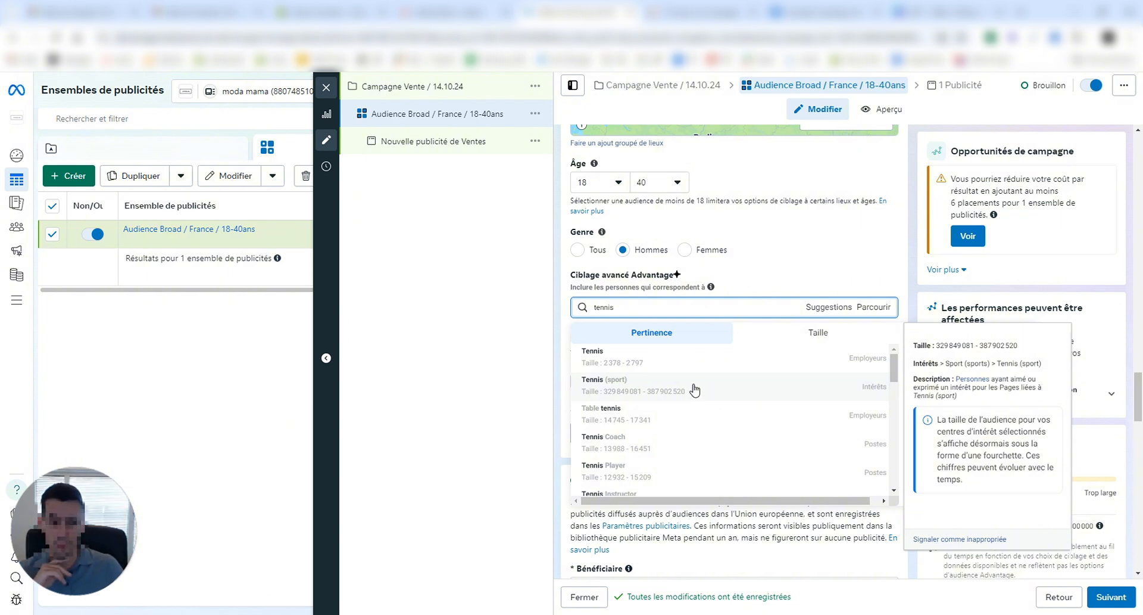
click(625, 390)
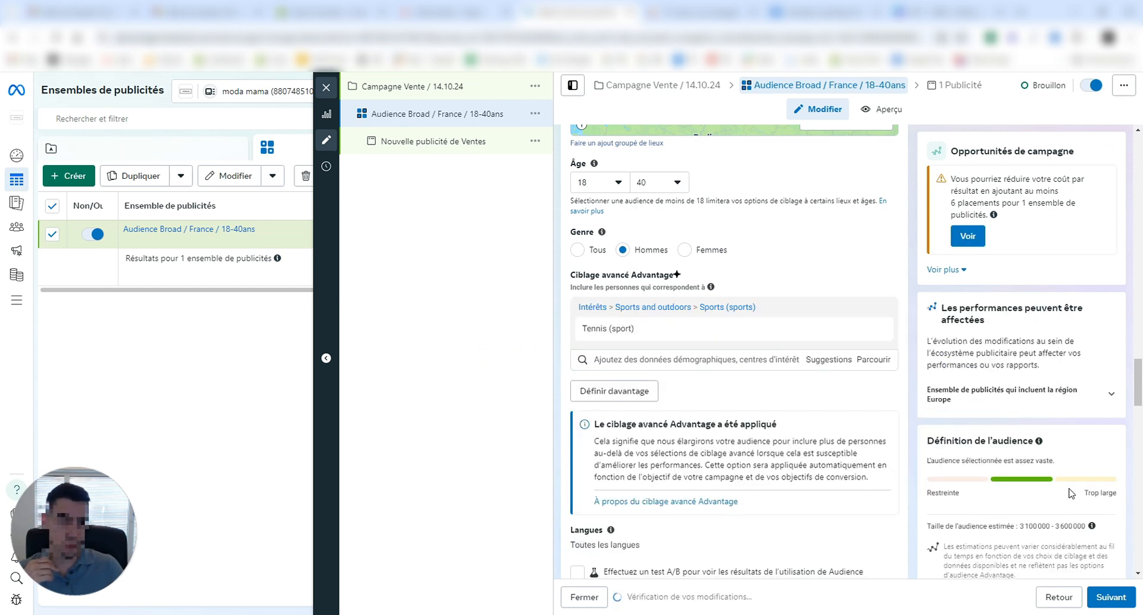
Examine the ad set's estimated audience size, selected placements and estimated daily results.
scroll(1010, 526, down, 2)
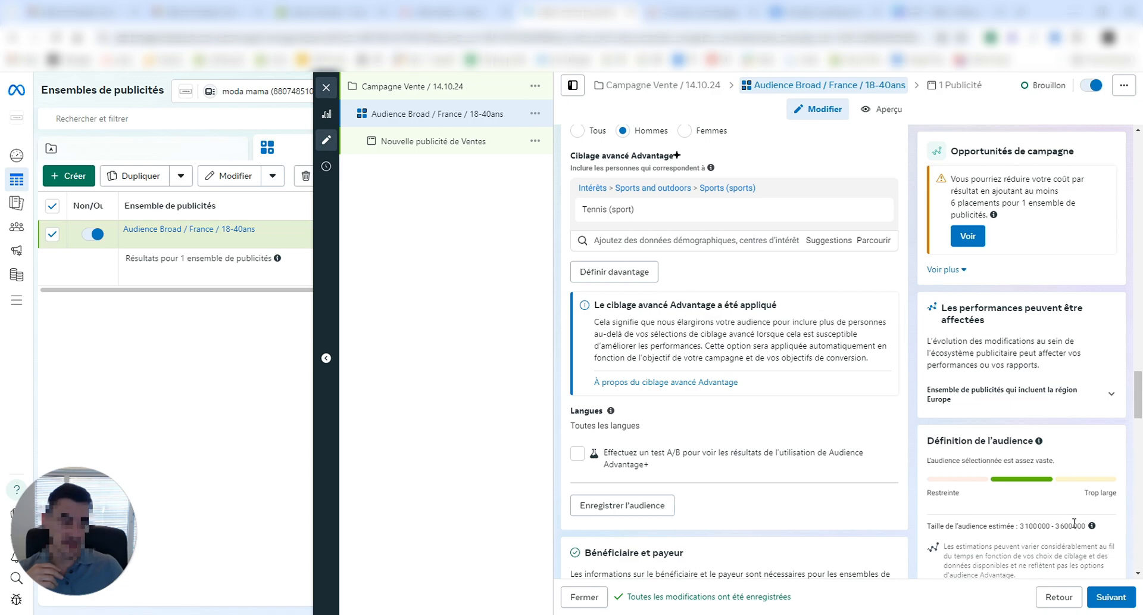
scroll(1075, 523, down, 8)
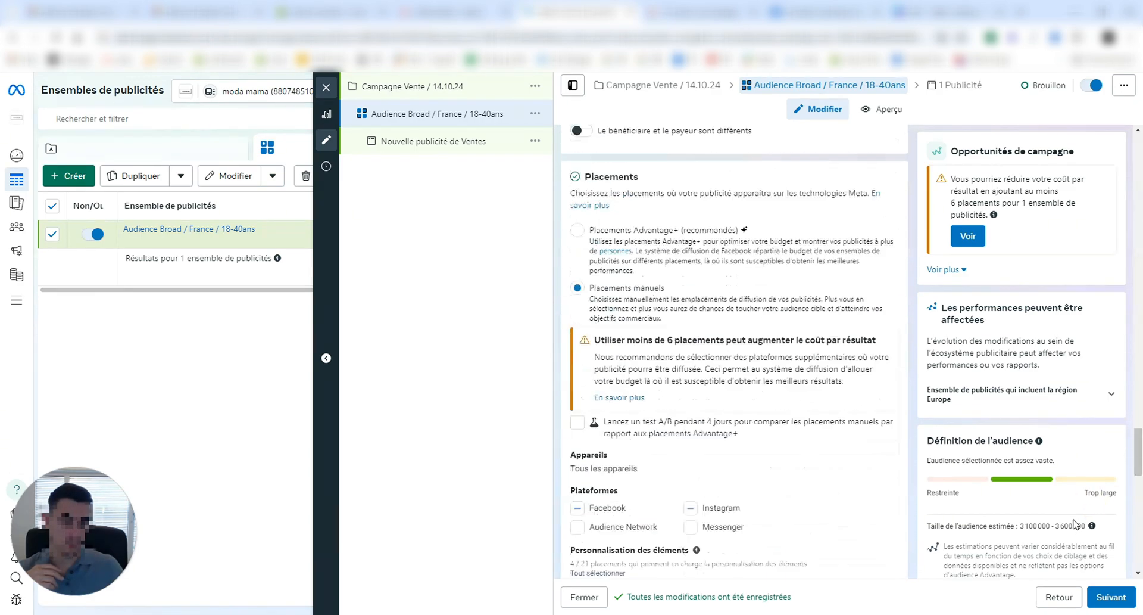
scroll(1075, 524, down, 6)
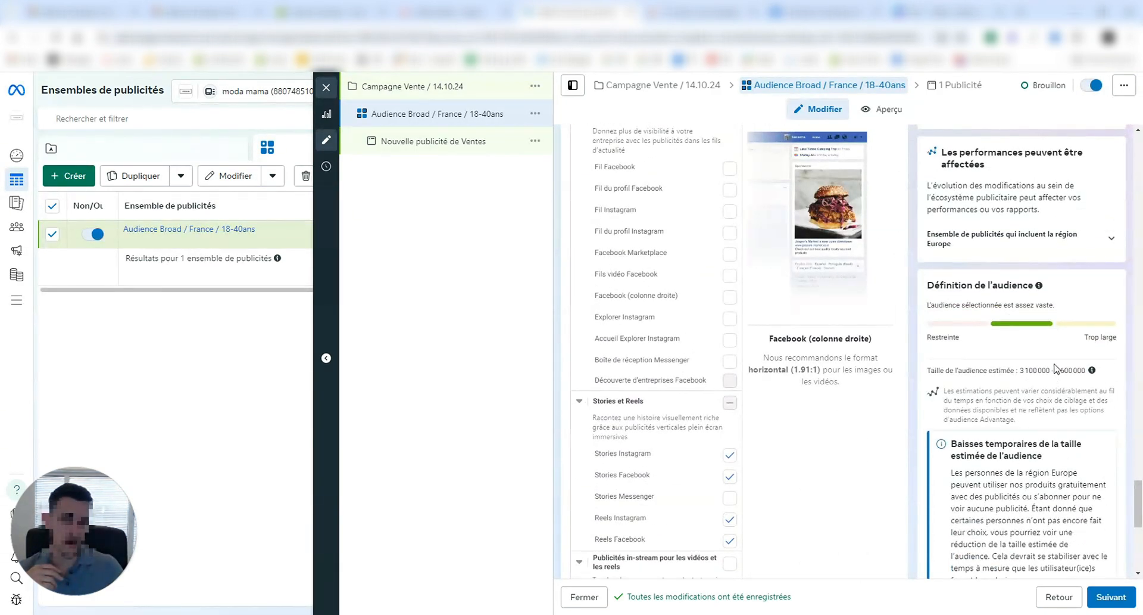
scroll(1055, 368, down, 3)
scroll(1048, 357, up, 3)
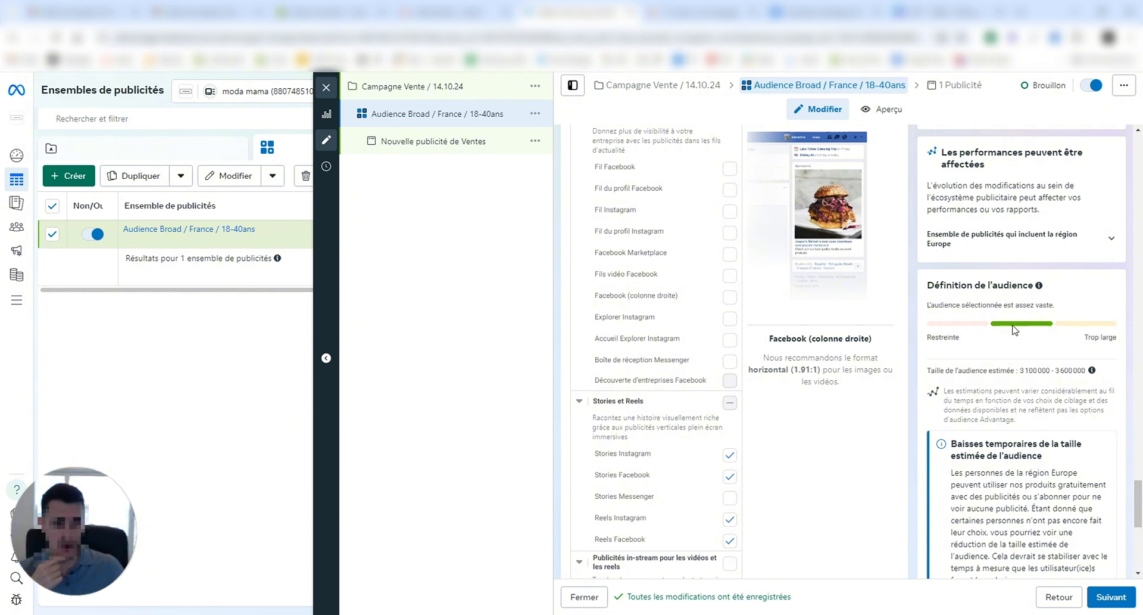
scroll(1015, 330, down, 6)
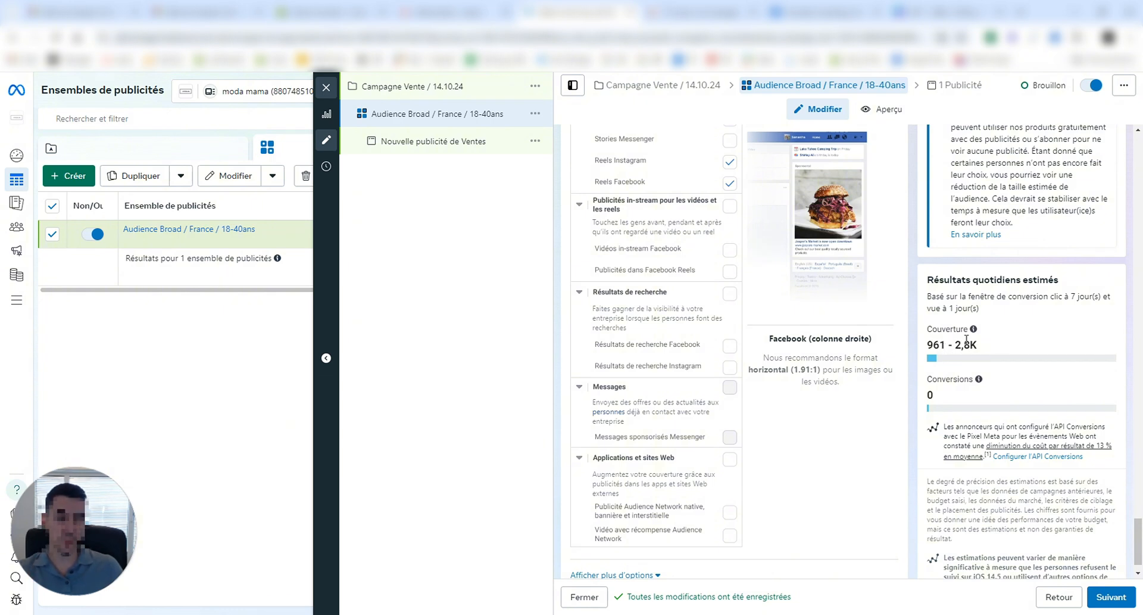
scroll(738, 372, down, 1)
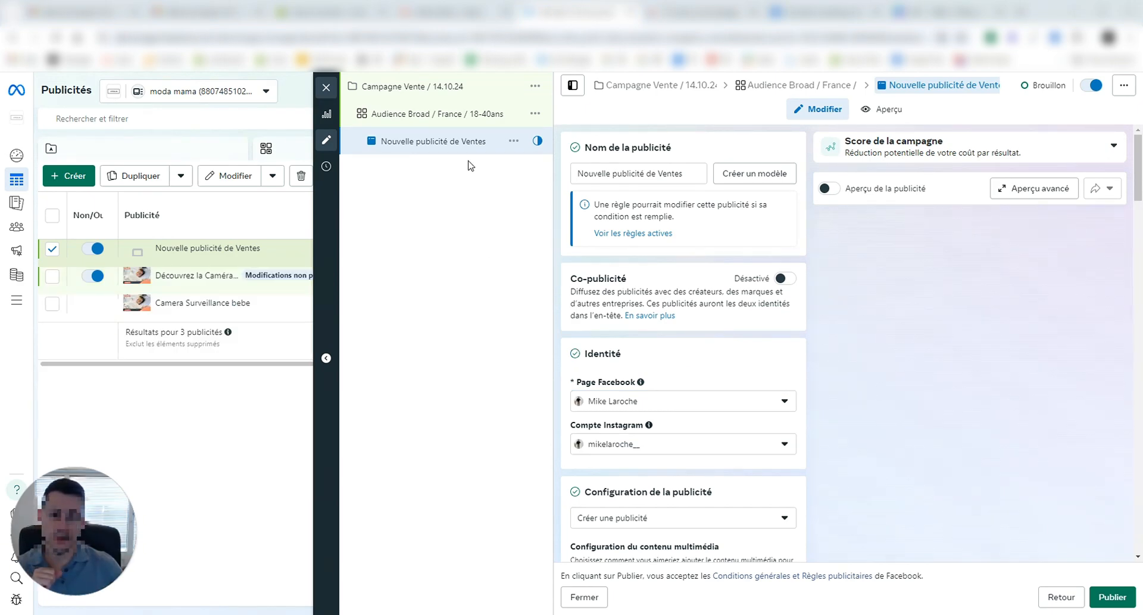
Rename the ad as "Créative 1 Tennis Broad".
triple_click(671, 174)
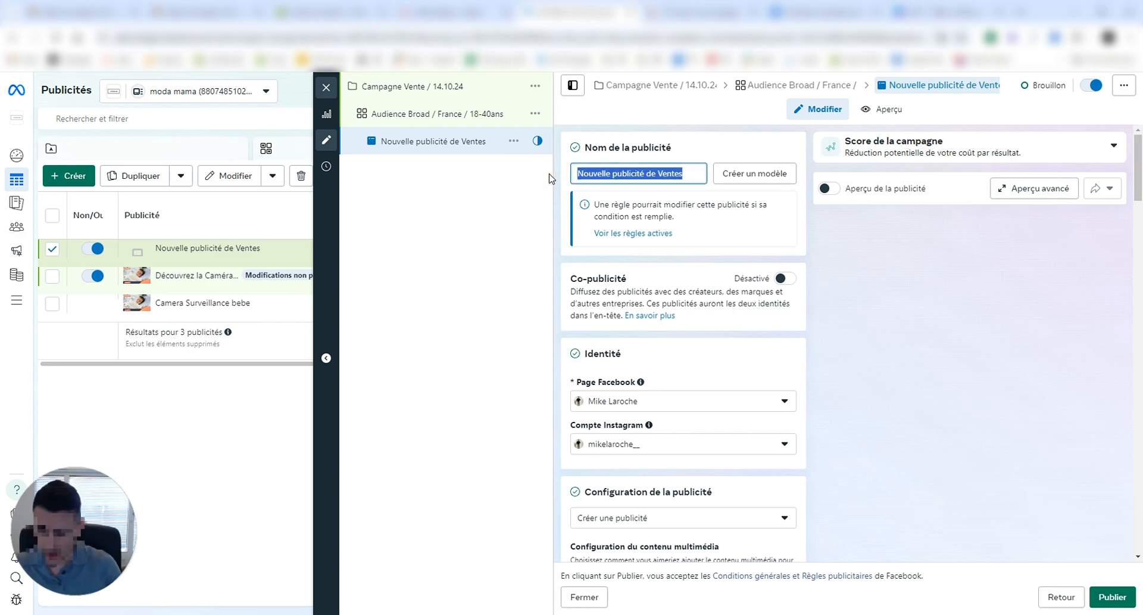
text(Créative 1 )
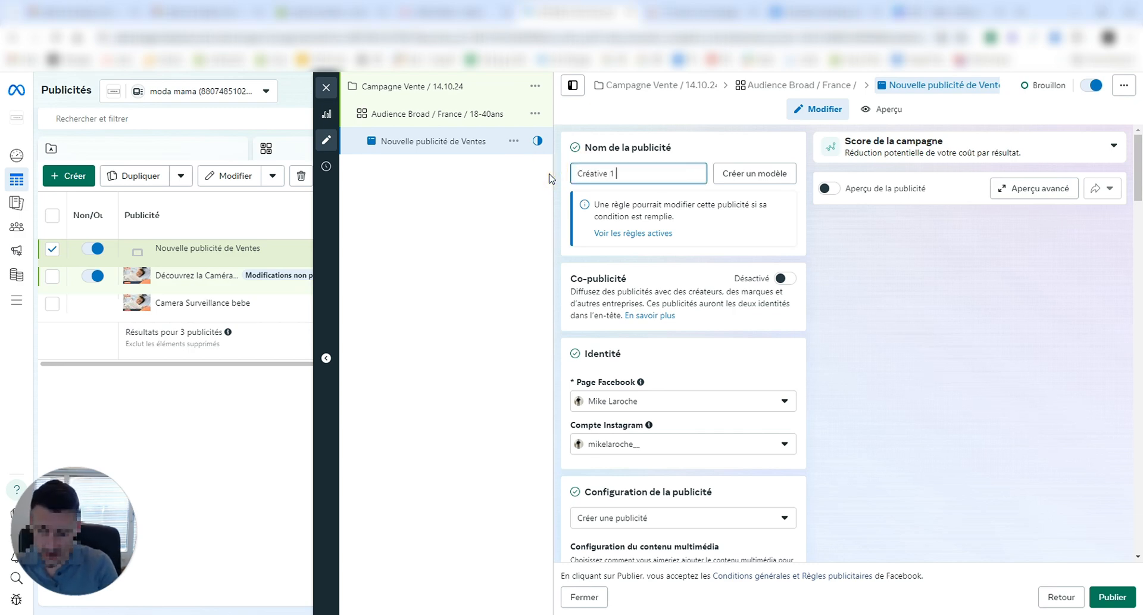
text(Tennis Broad)
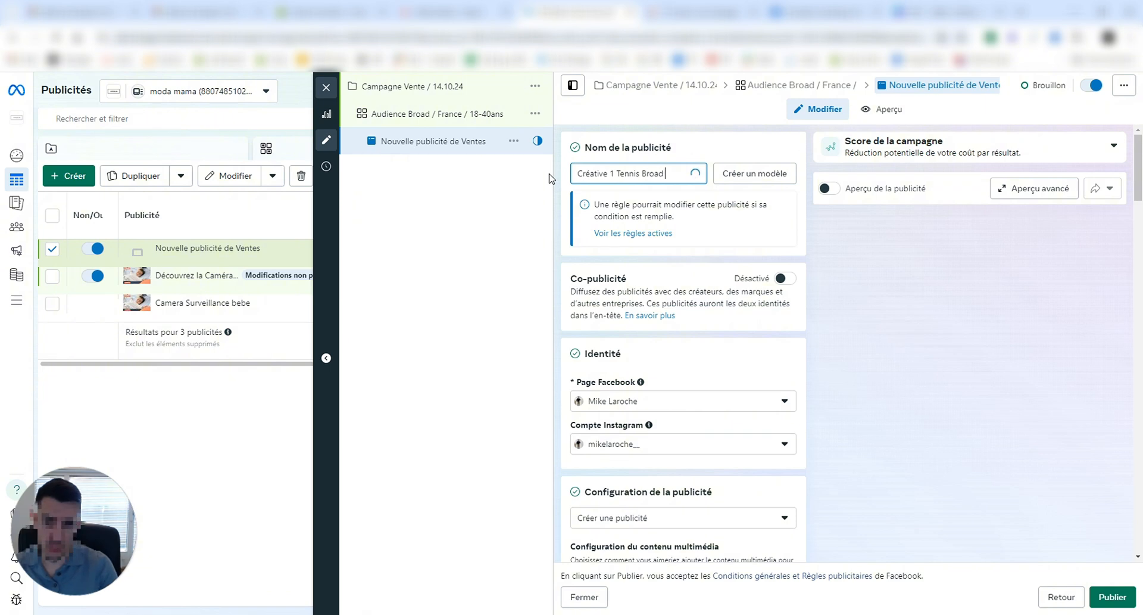
Review the ad's identity, media setup and format settings, and check which catalogues are available as an ad source.
scroll(707, 401, down, 3)
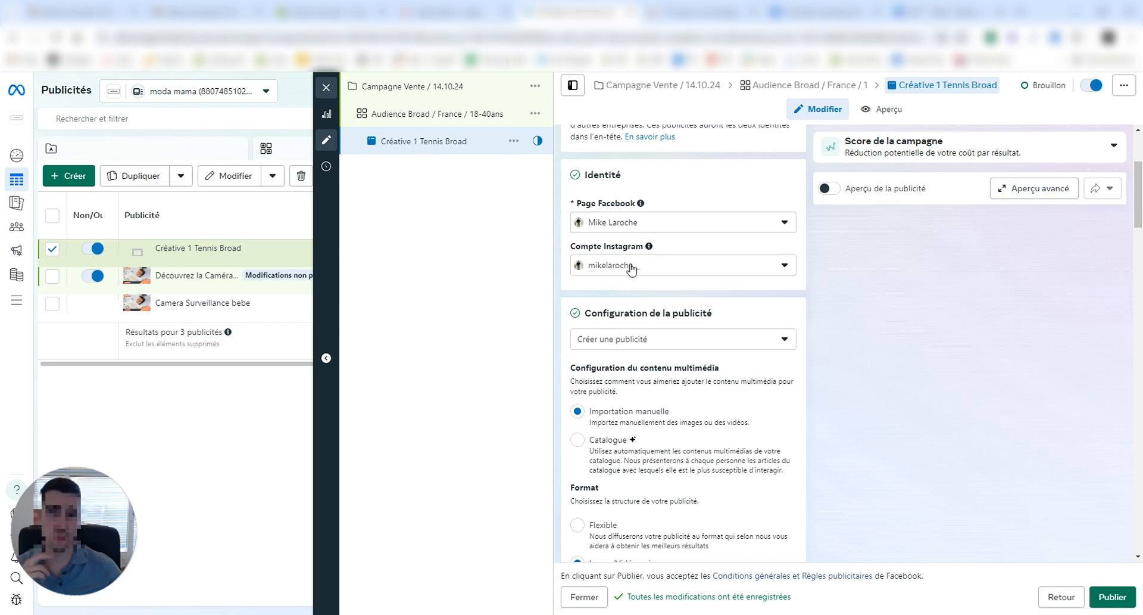
scroll(604, 244, down, 2)
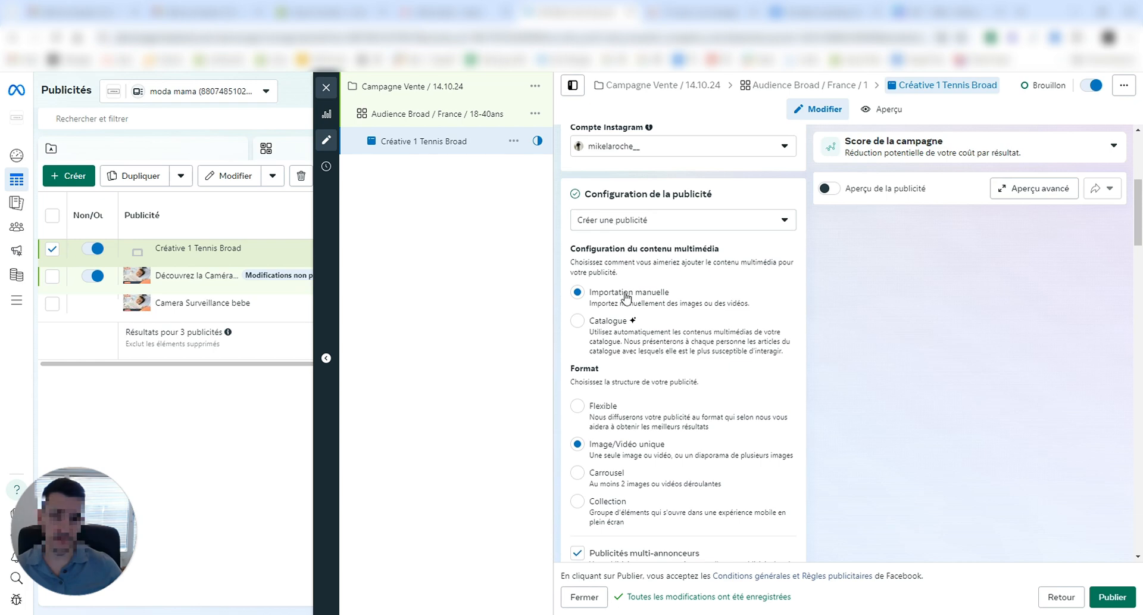
scroll(625, 296, down, 4)
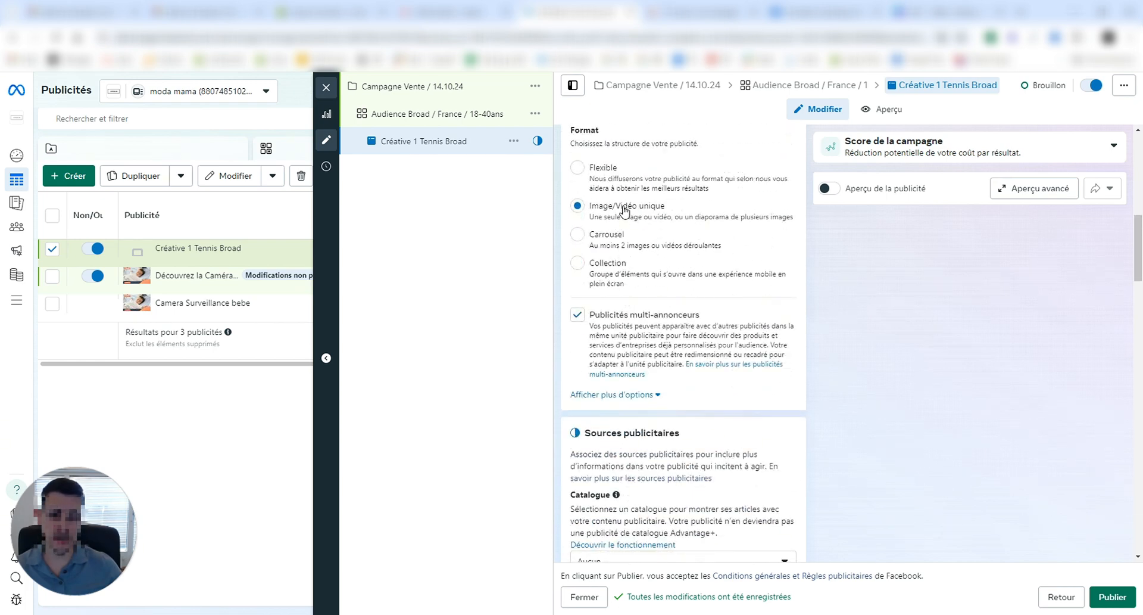
scroll(624, 210, down, 5)
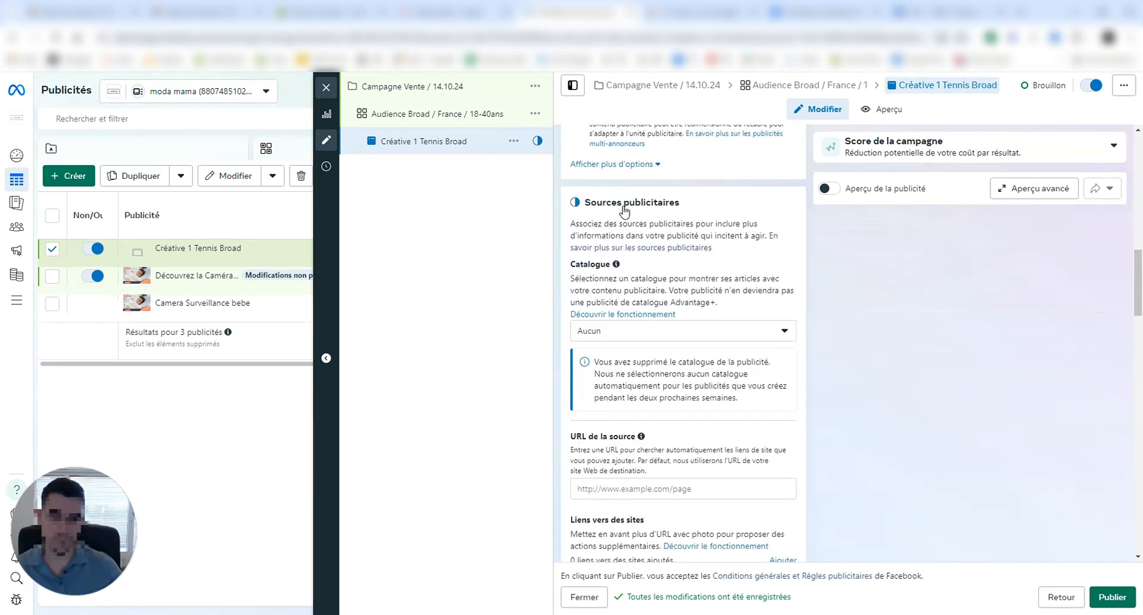
click(623, 269)
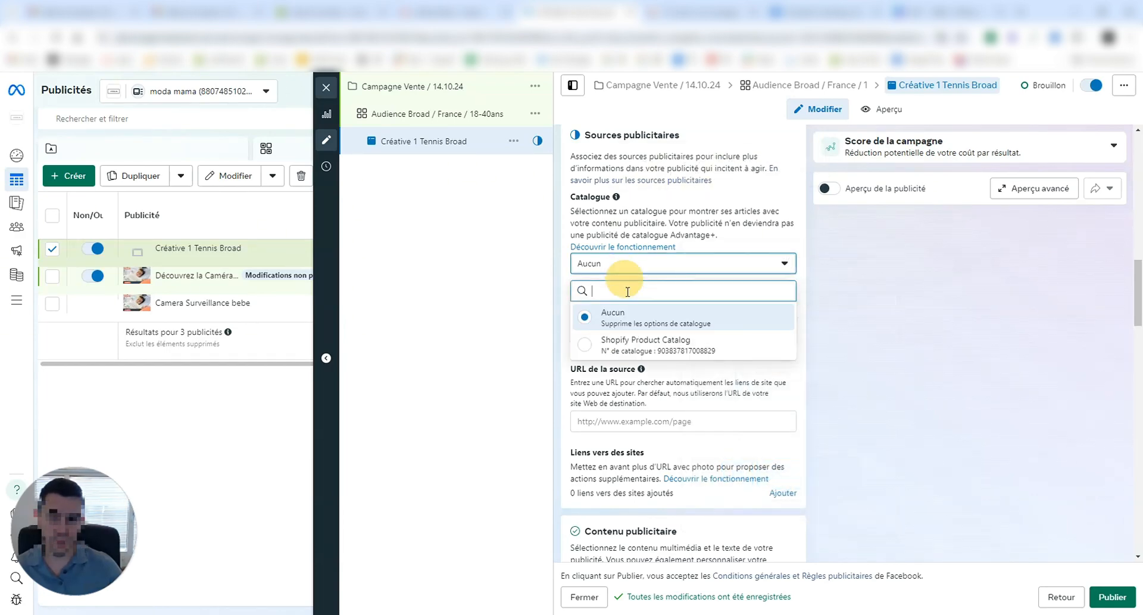
click(659, 273)
click(664, 262)
click(627, 323)
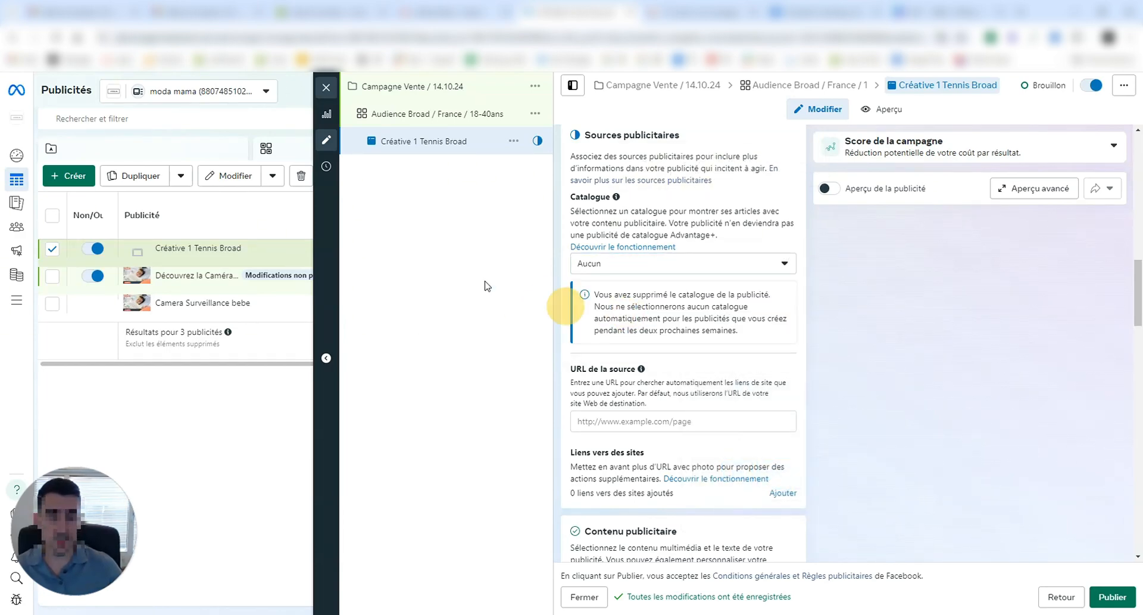
click(449, 263)
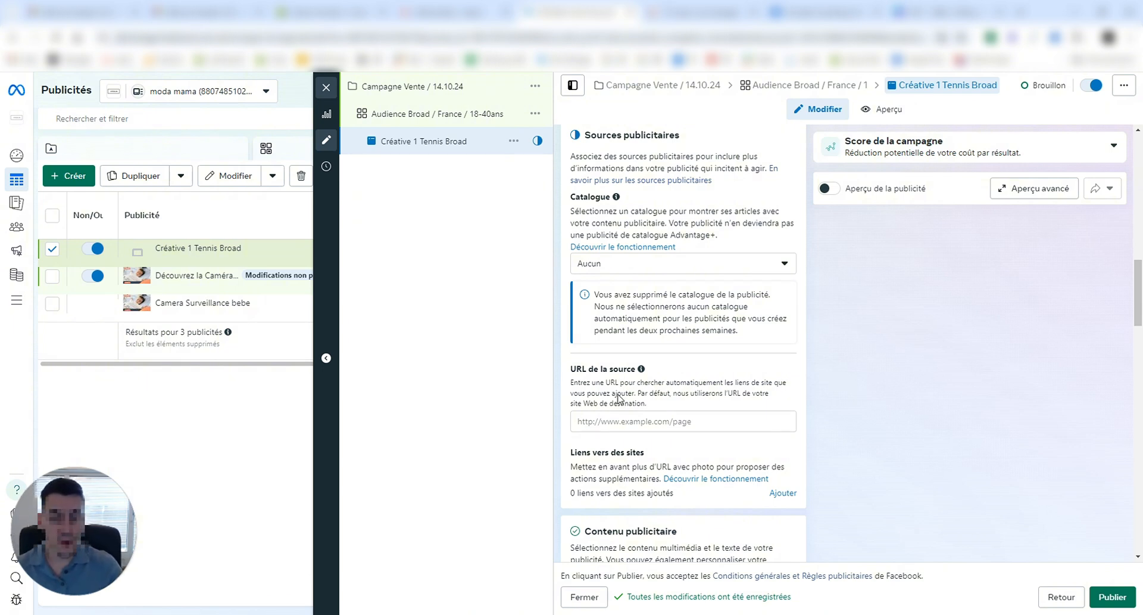
click(624, 421)
text(http)
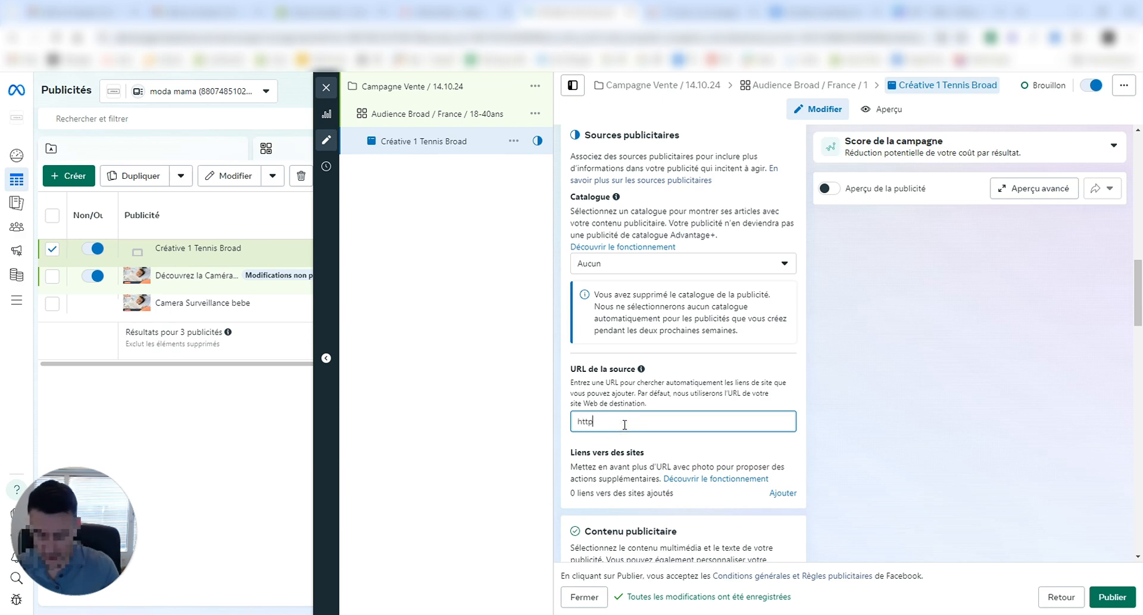
text(://www.google.fr)
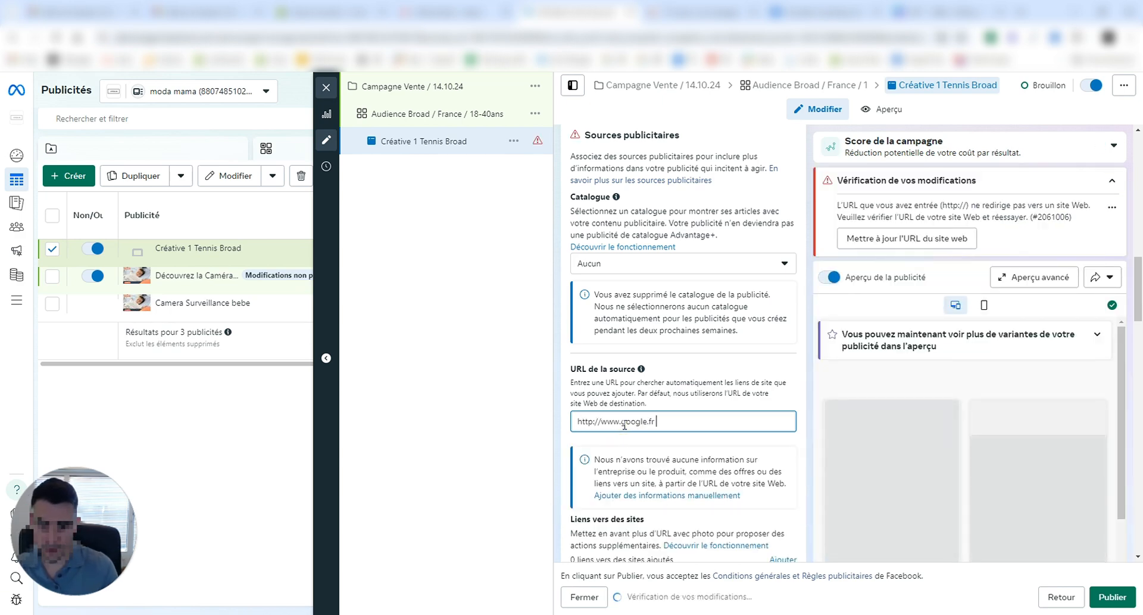
click(390, 339)
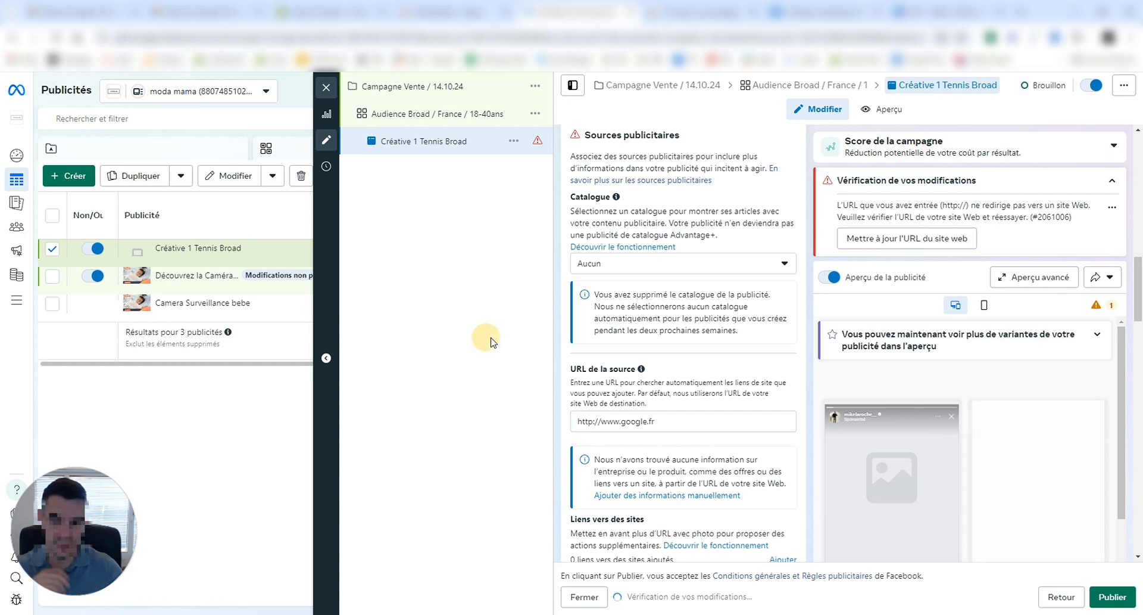
Add a video to the ad's content, choosing the second Instagram video (1080 × 1920), and proceed to its configuration.
scroll(664, 399, down, 7)
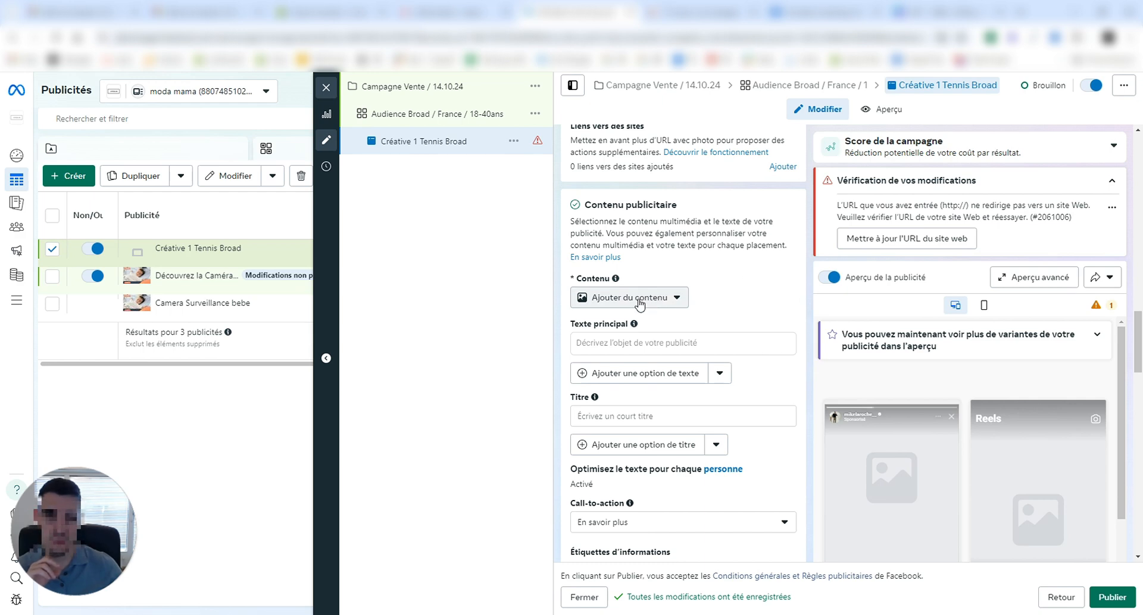
click(639, 303)
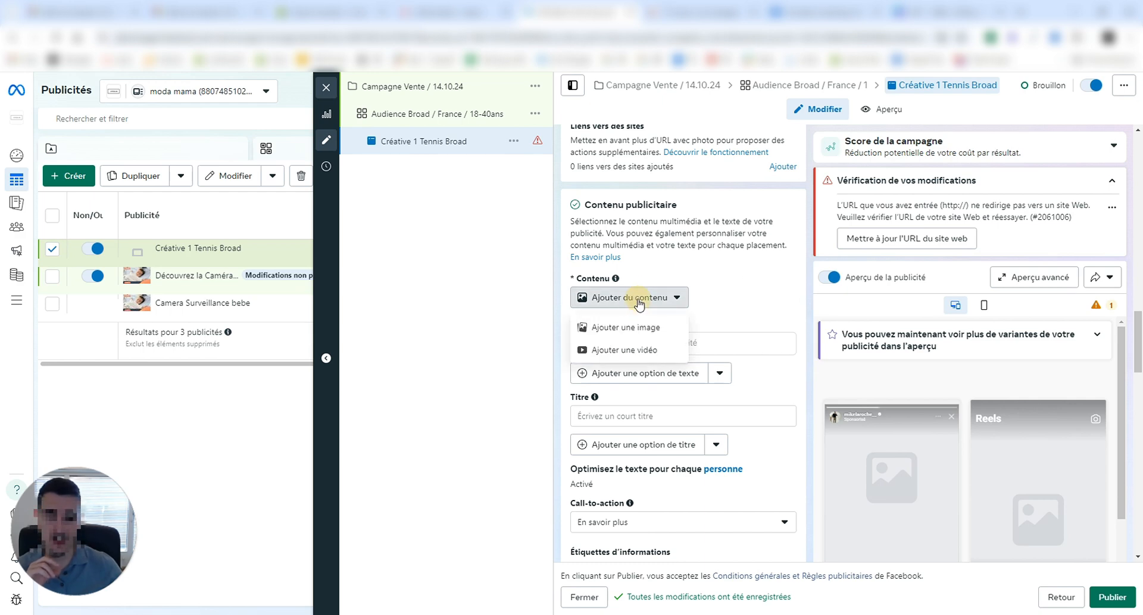
click(638, 352)
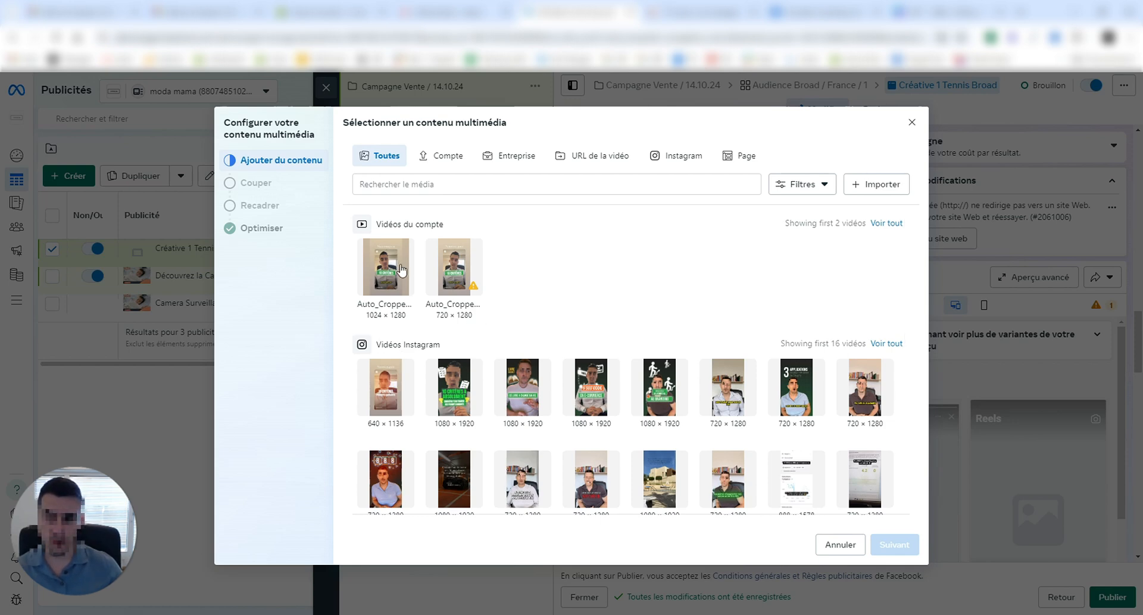
click(451, 381)
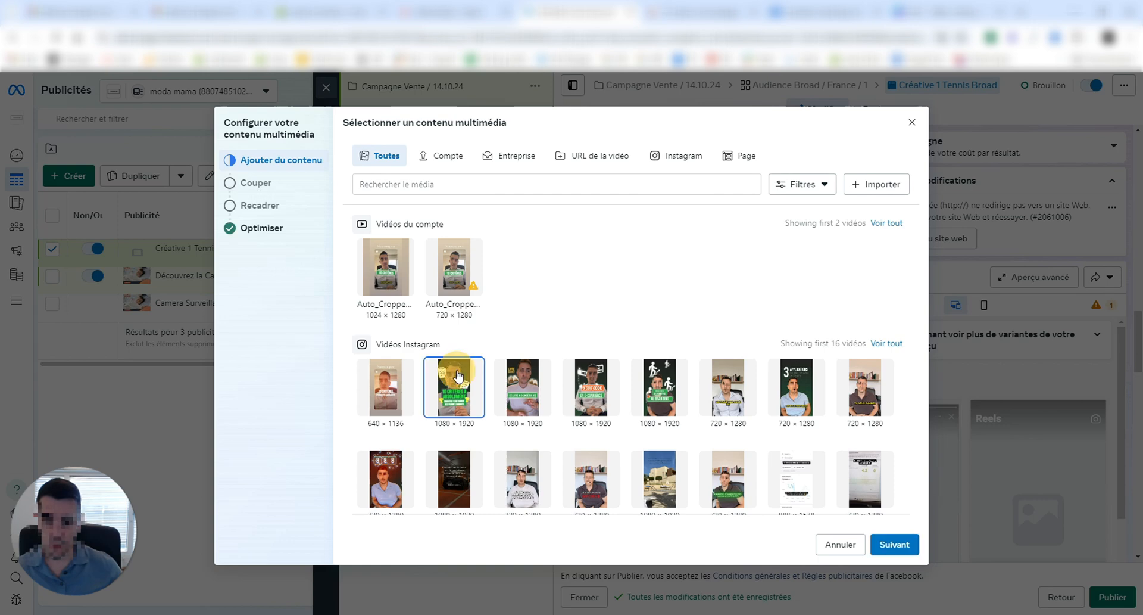
click(899, 549)
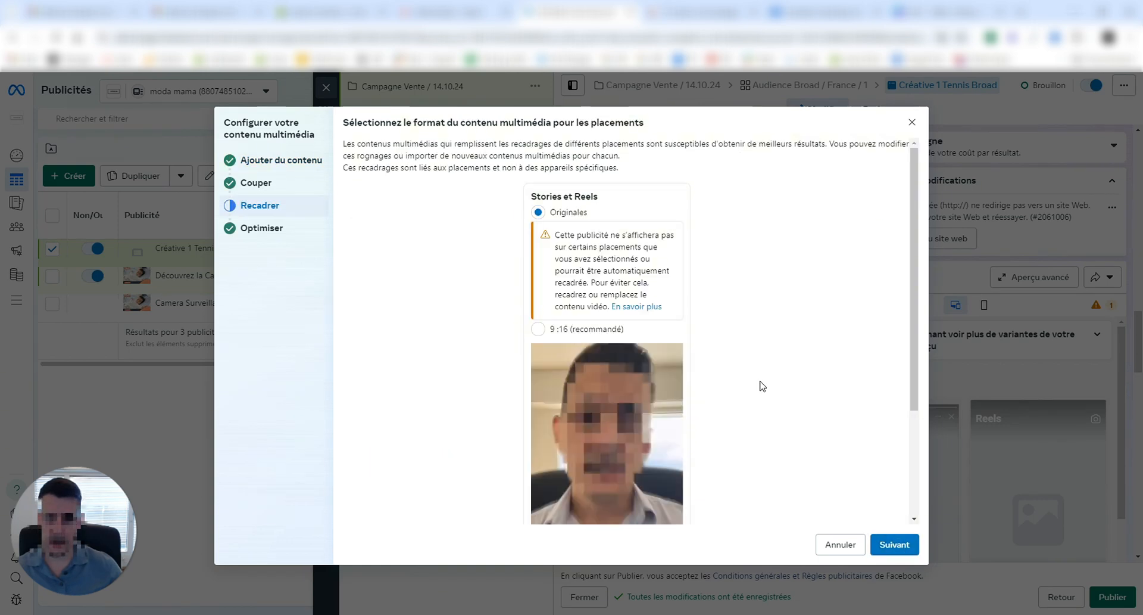
Try the 9:16 crop for Stories et Reels, then set the video format back to Originales.
scroll(650, 360, down, 5)
click(539, 178)
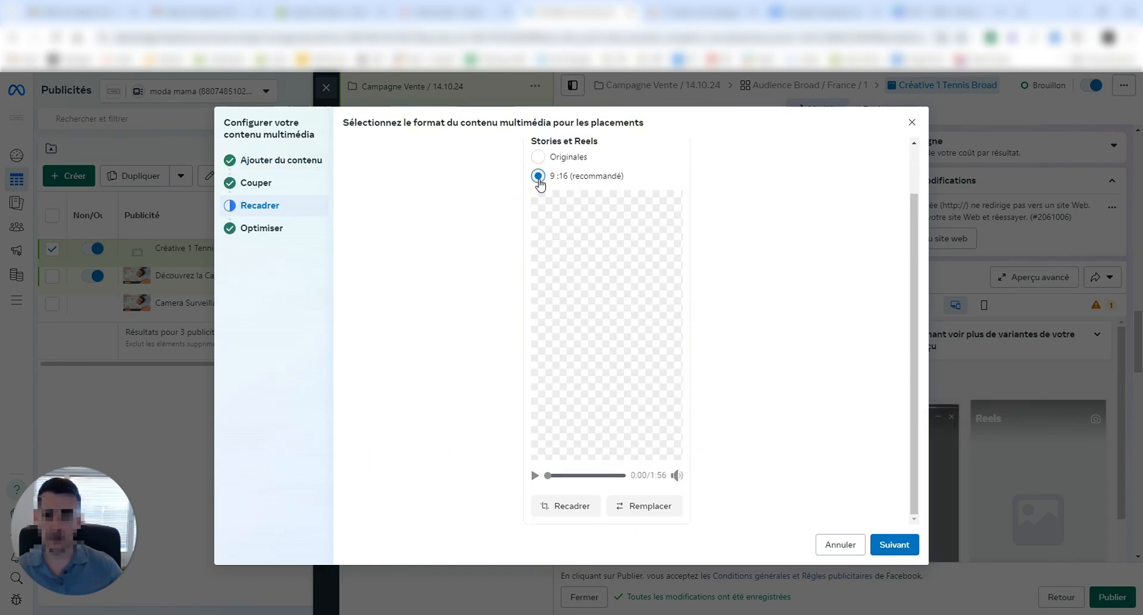
click(537, 210)
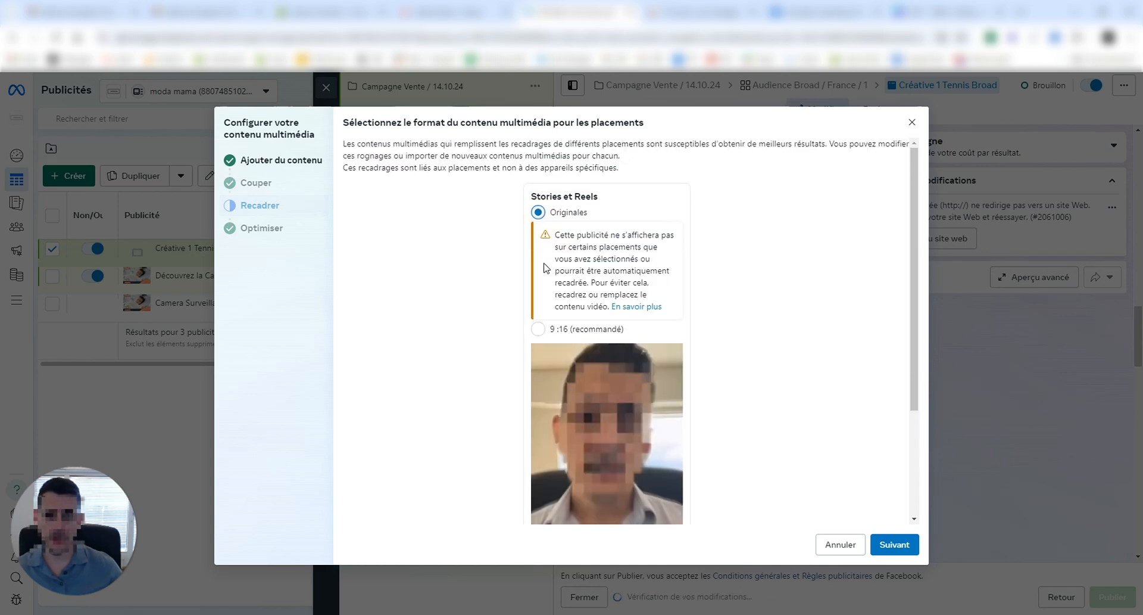
click(539, 396)
click(544, 210)
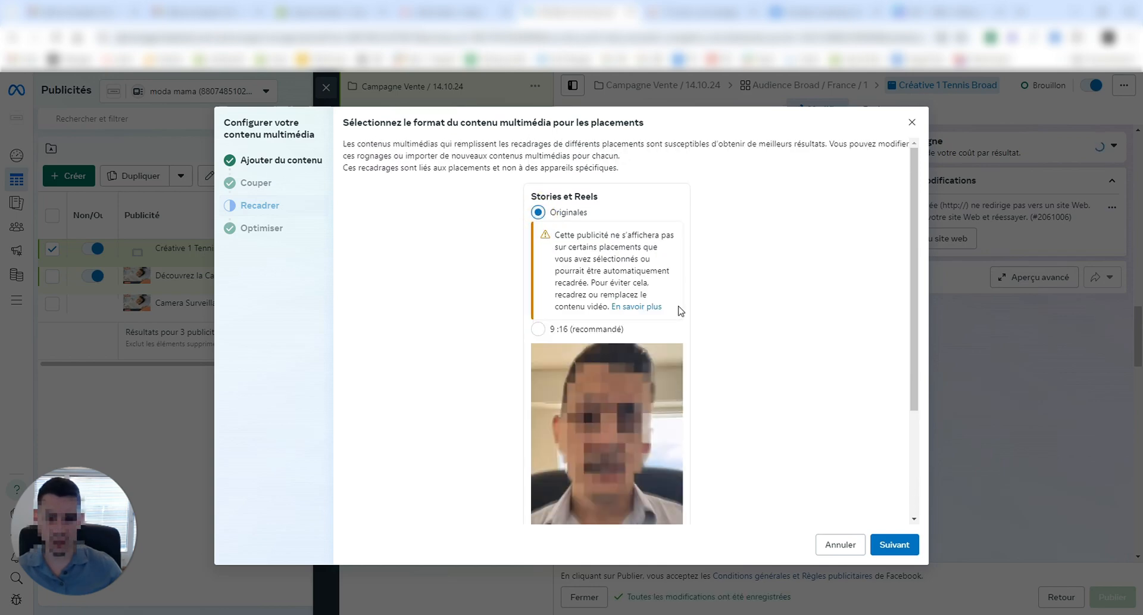
Turn off all Advantage+ creative optimisations for the video and finish the media configuration.
click(895, 544)
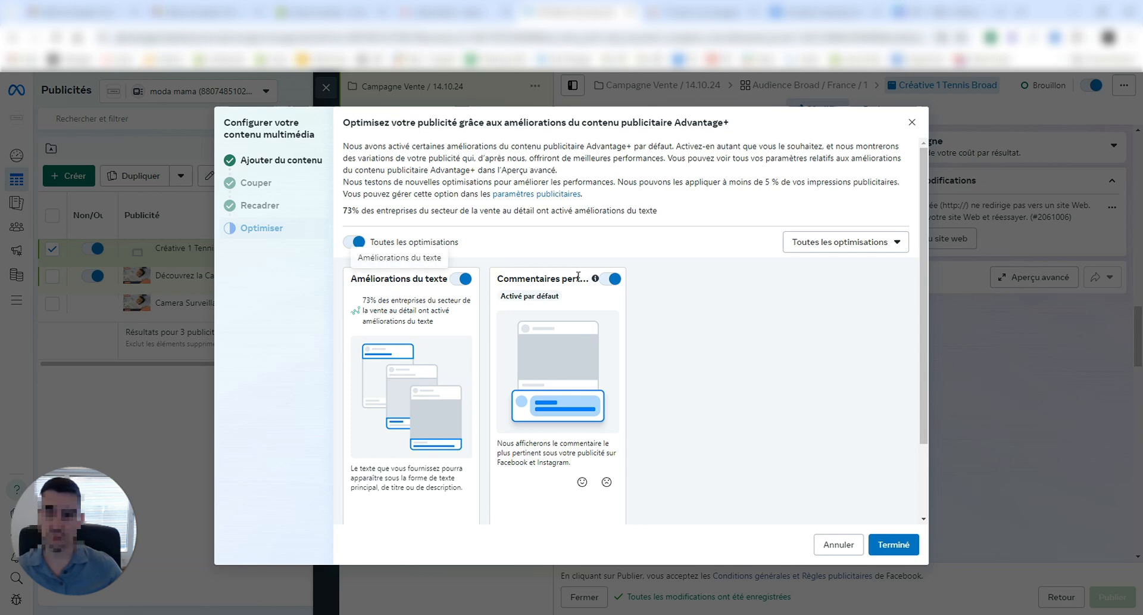
click(353, 243)
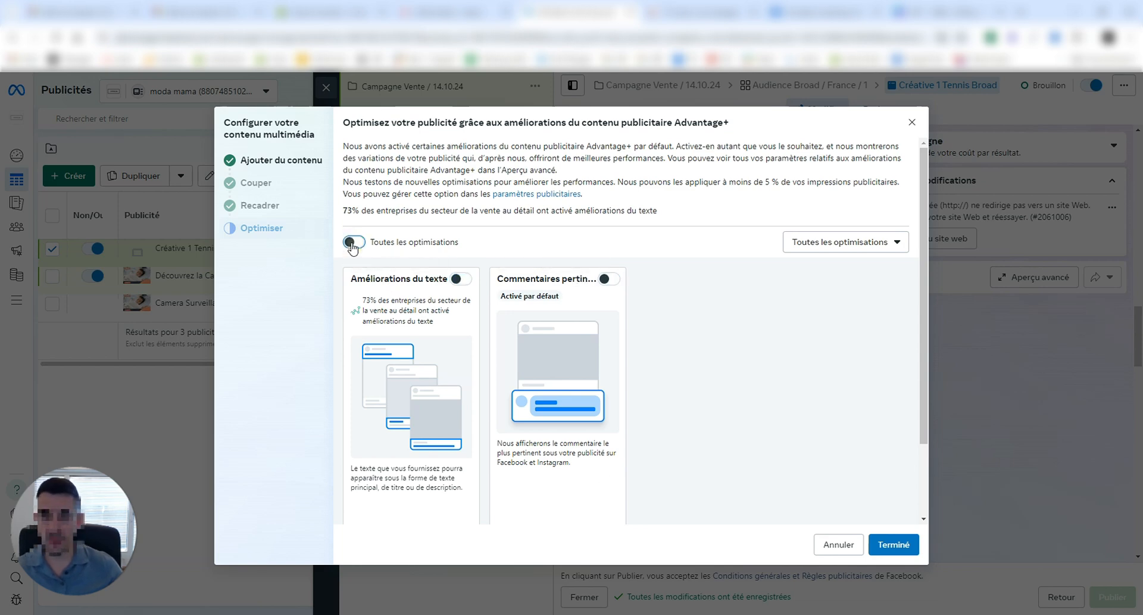
click(894, 544)
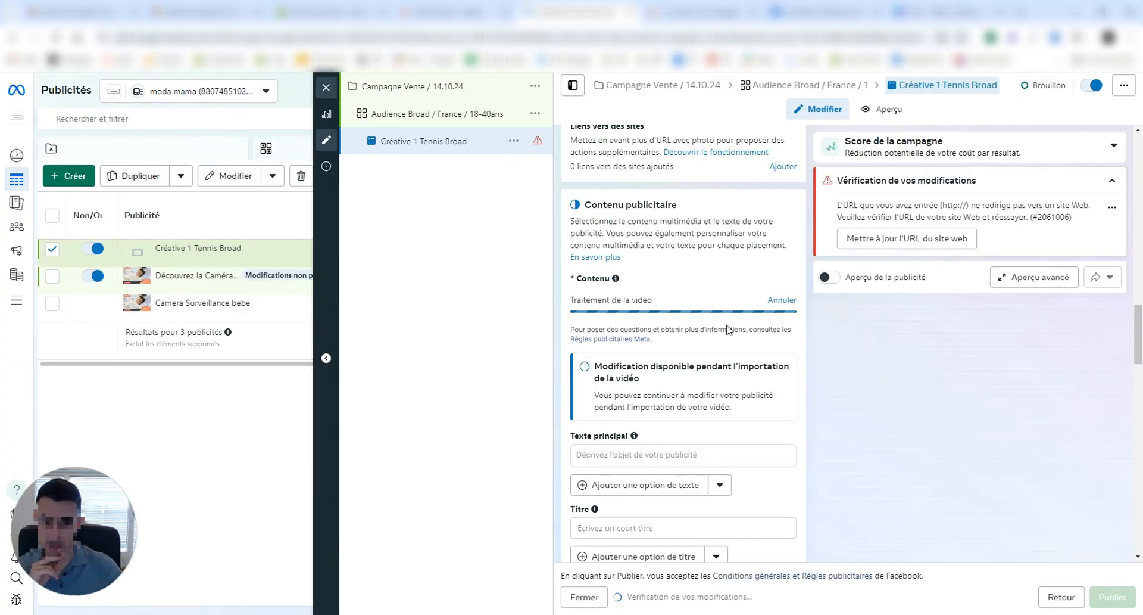
scroll(725, 322, down, 5)
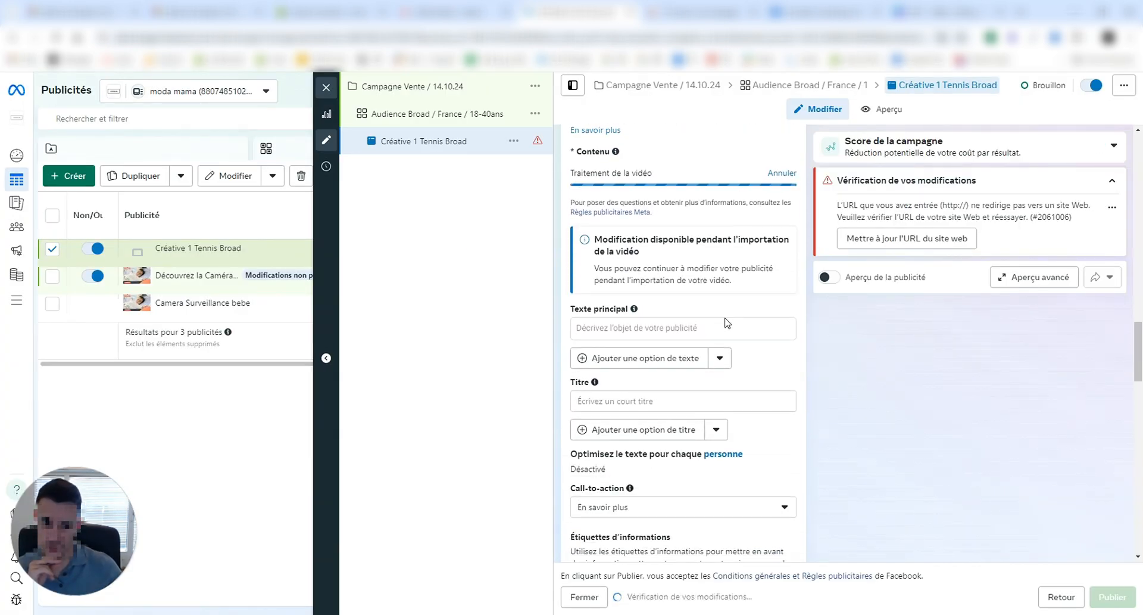
scroll(727, 298, up, 4)
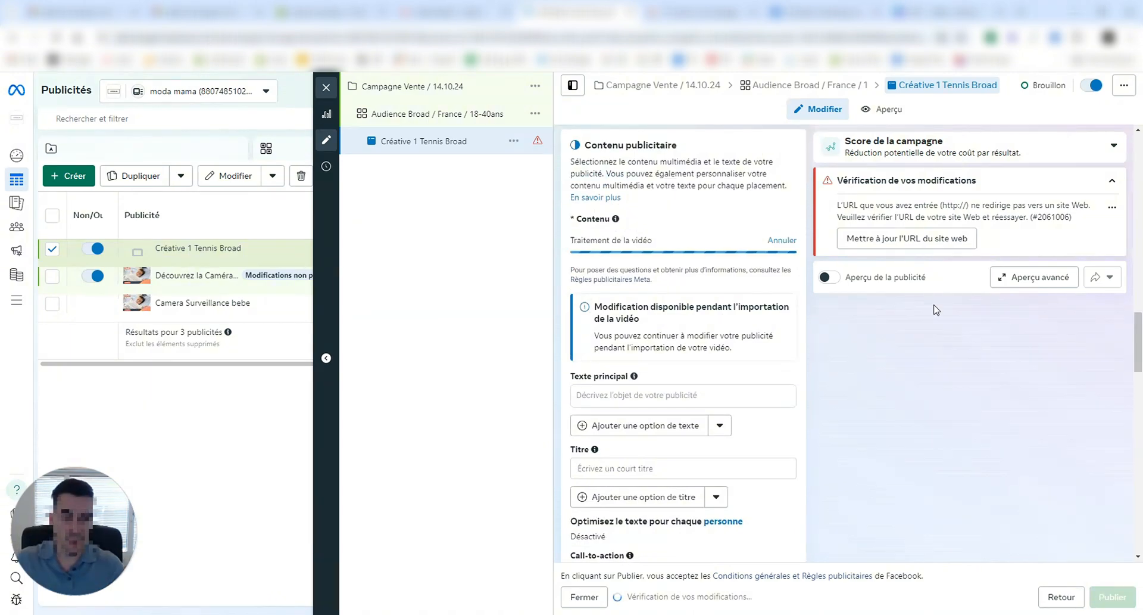
scroll(761, 323, up, 5)
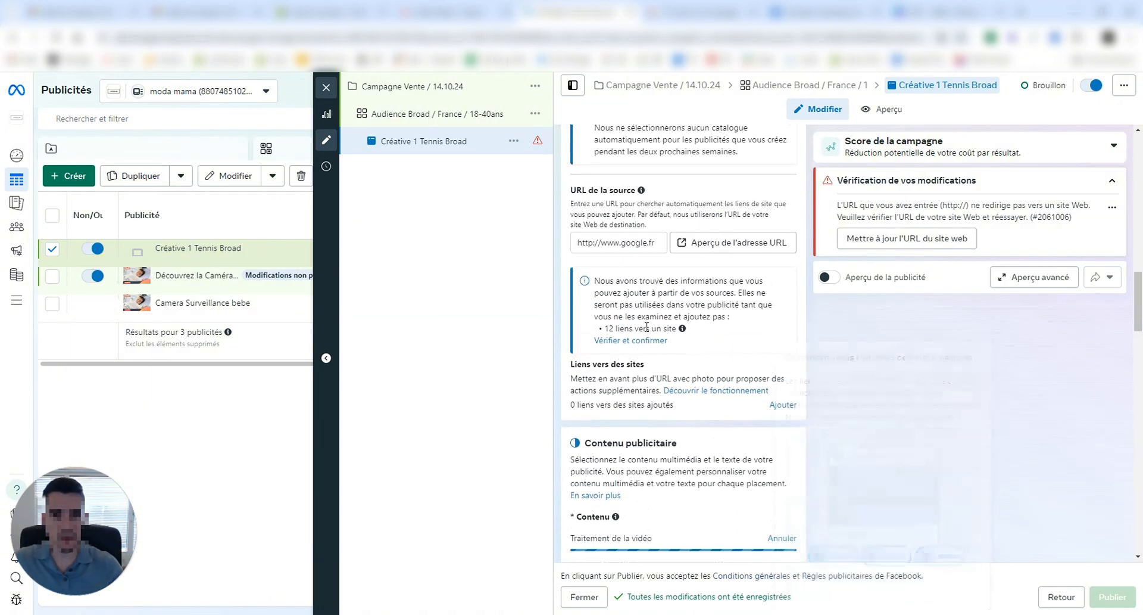
scroll(642, 237, down, 4)
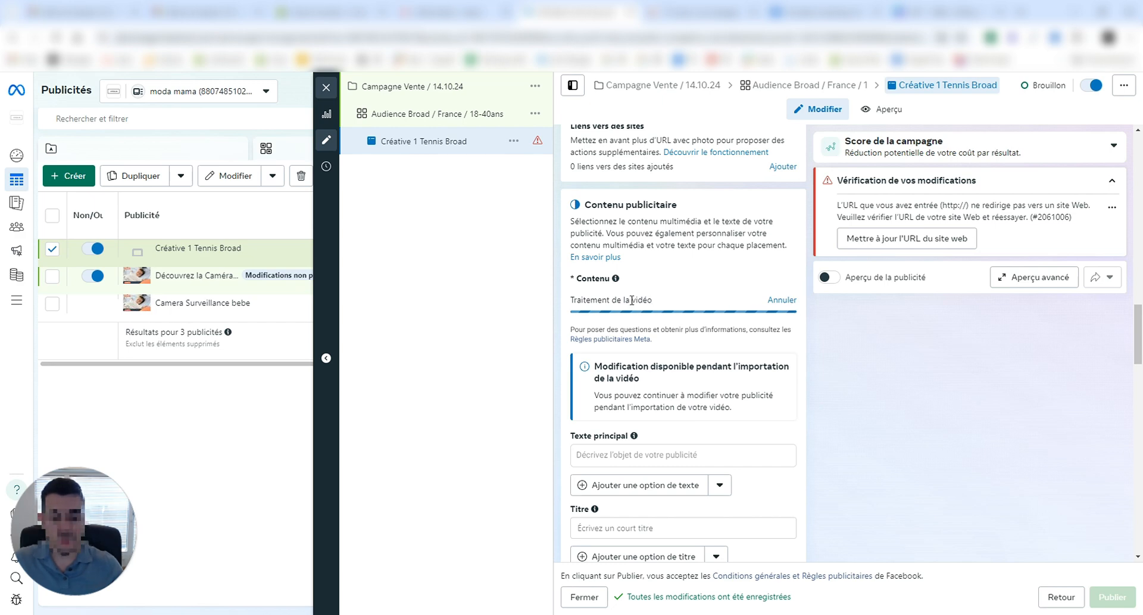
scroll(655, 318, up, 5)
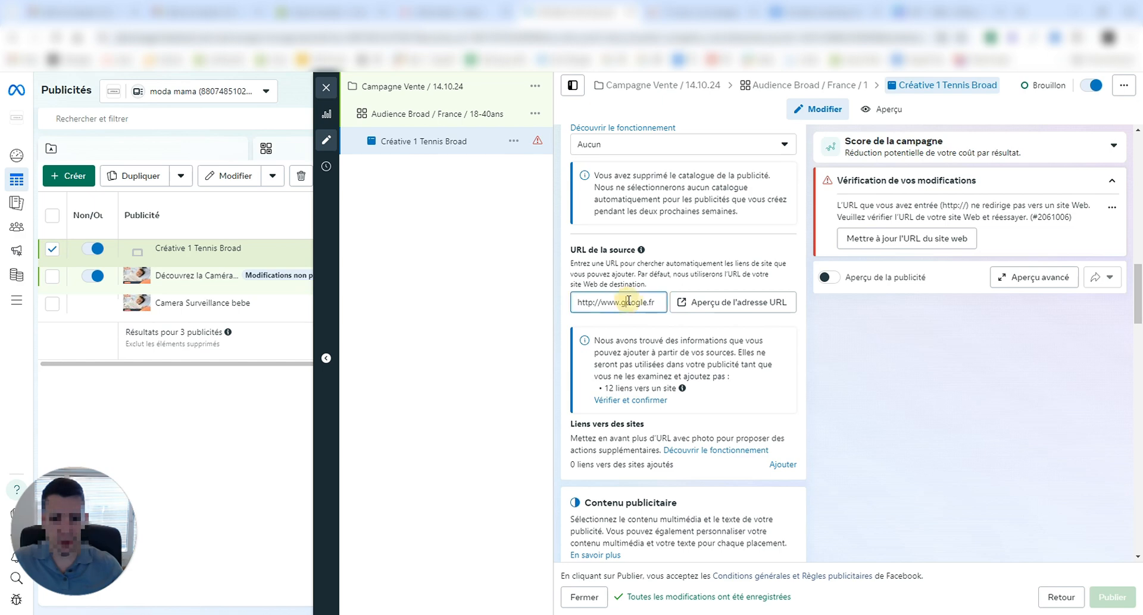
scroll(642, 356, down, 11)
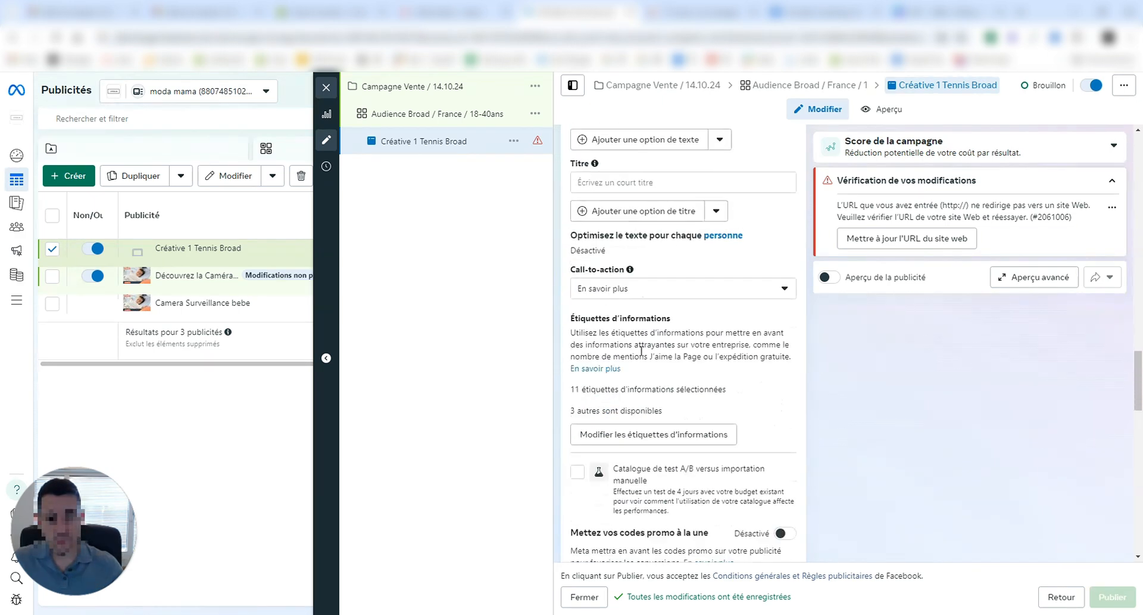
scroll(642, 355, down, 7)
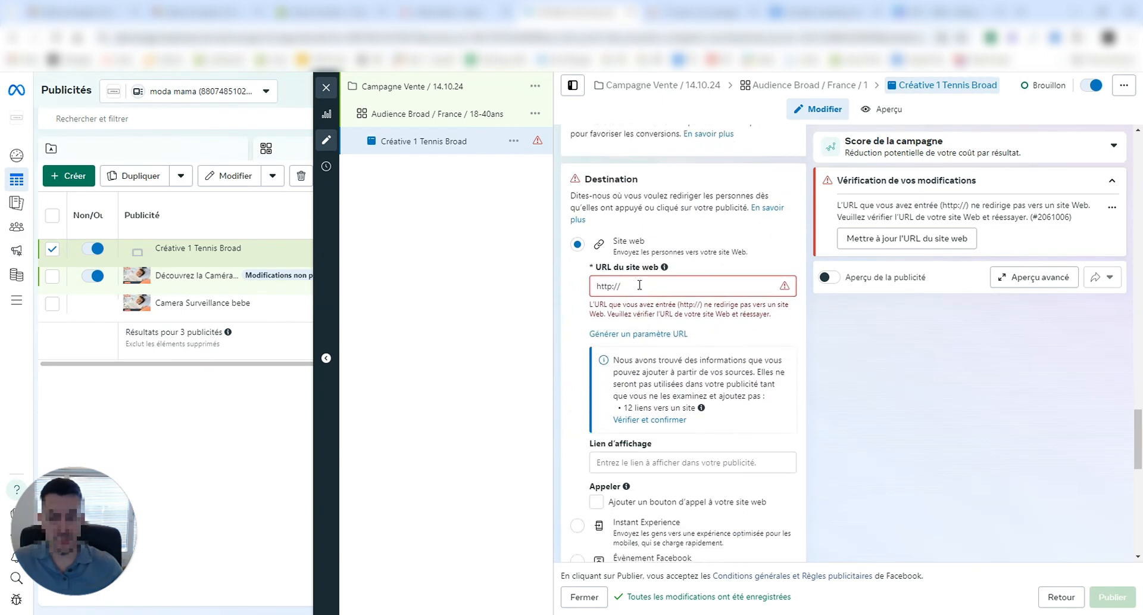
scroll(631, 285, up, 6)
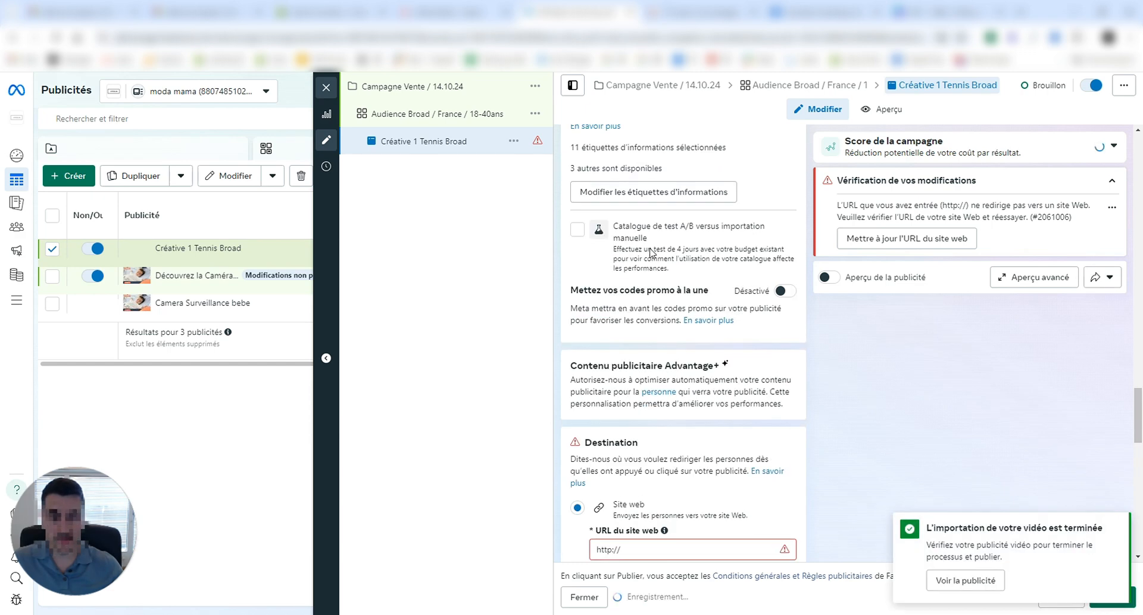
scroll(672, 271, down, 6)
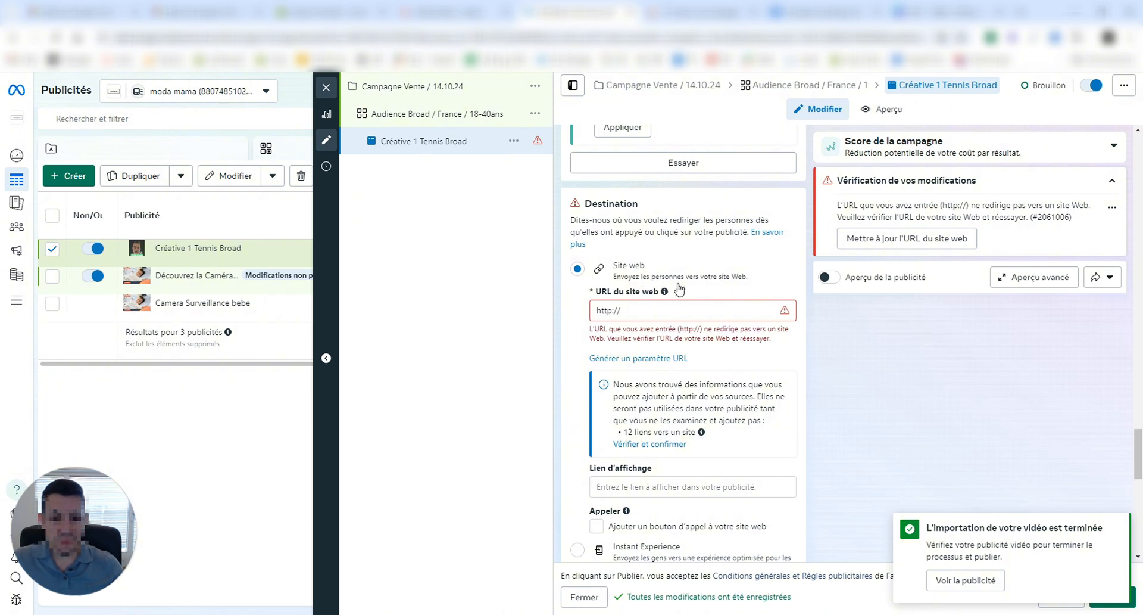
triple_click(595, 308)
text(http://www.google.fr)
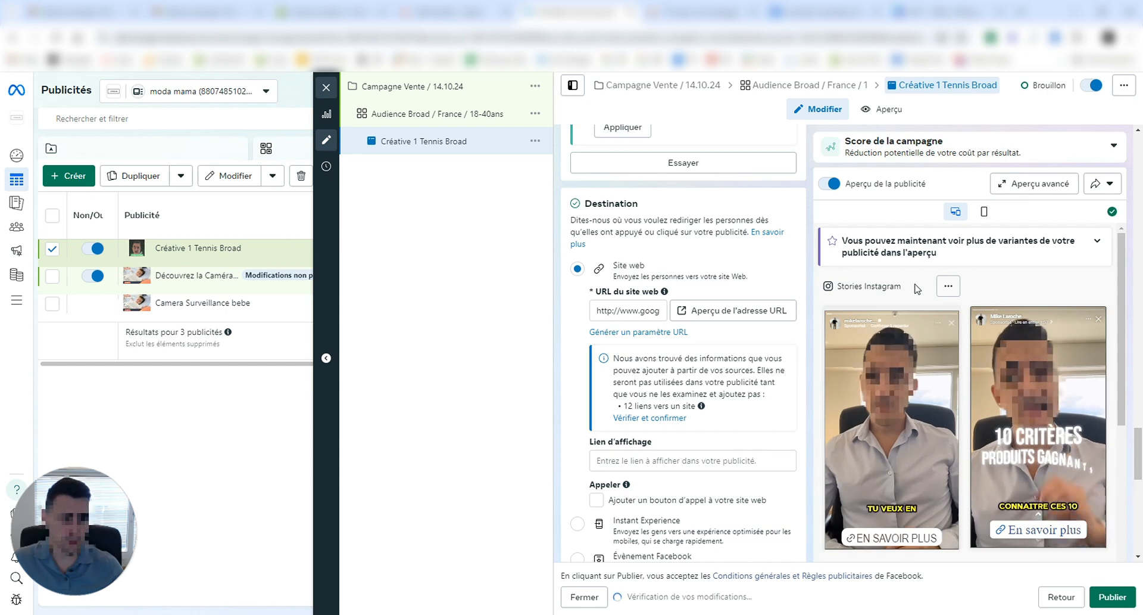
scroll(928, 337, down, 5)
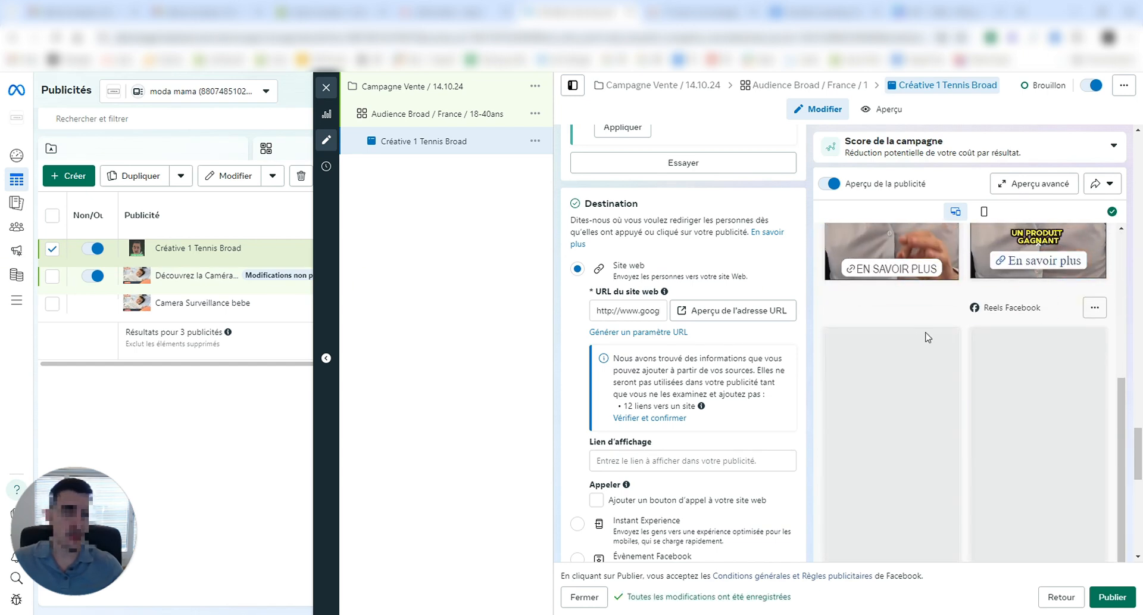
Begin the ad's primary text with the line "Voici mes raquettes de tennis", followed by several blank lines.
scroll(924, 391, up, 3)
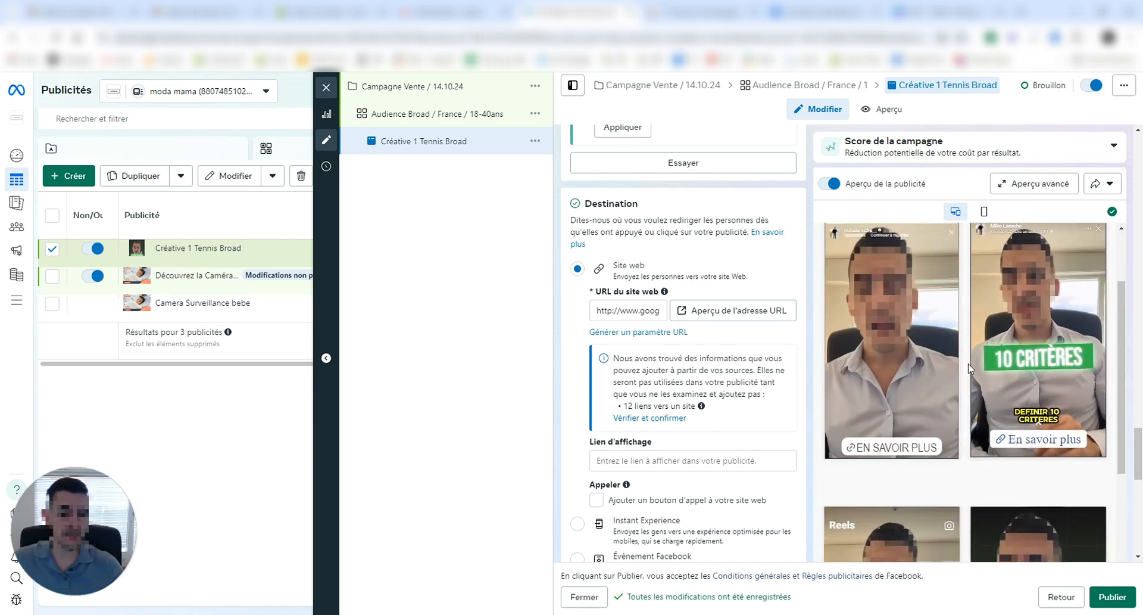
scroll(685, 357, up, 10)
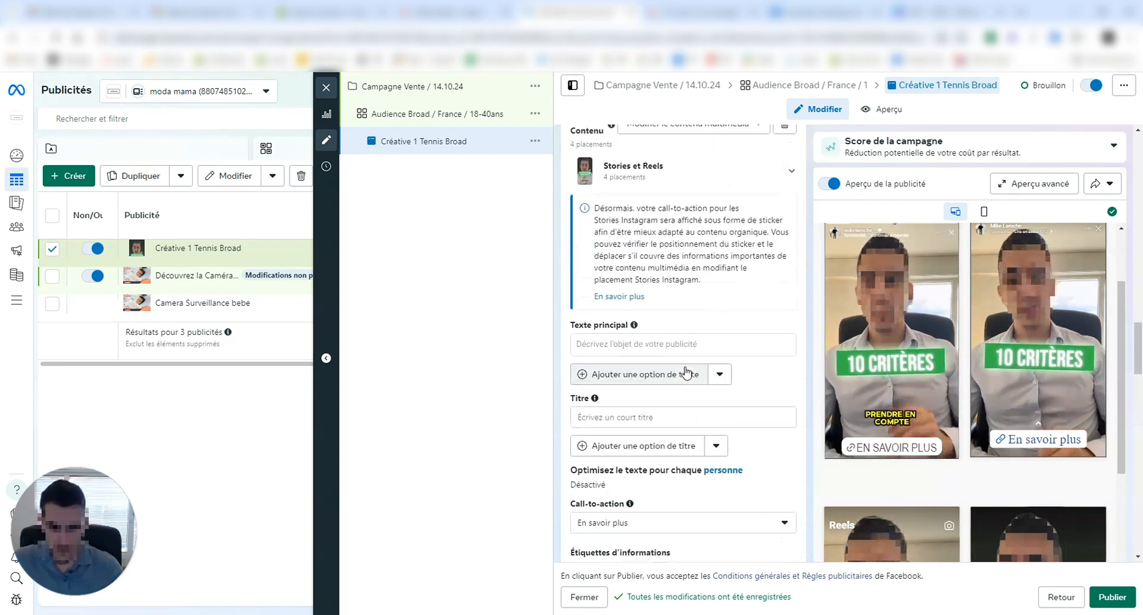
scroll(673, 363, up, 4)
scroll(649, 351, down, 4)
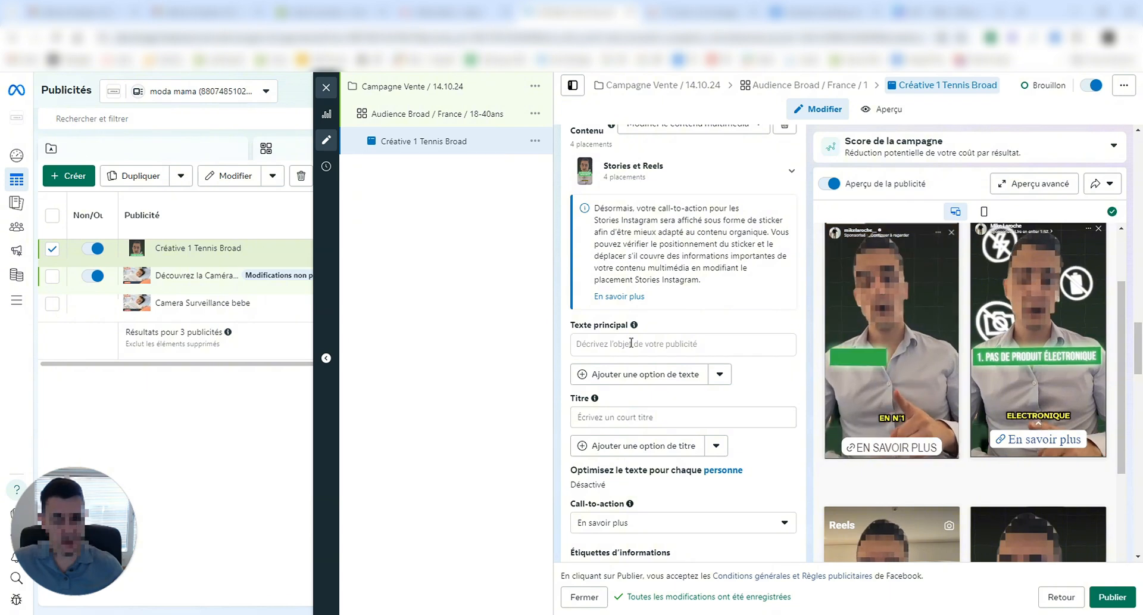
click(624, 345)
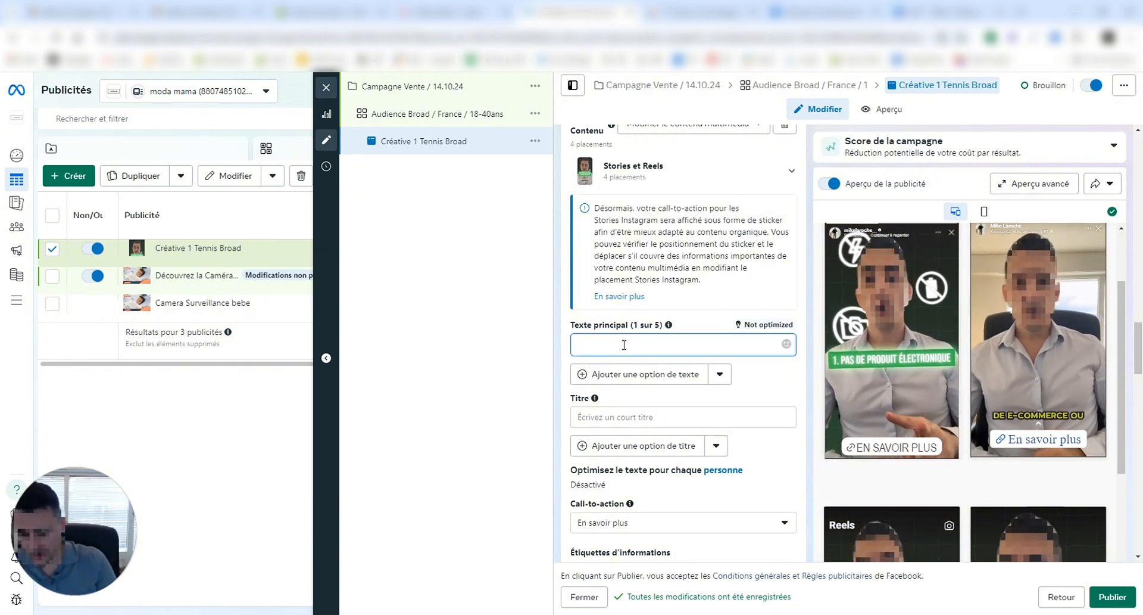
text(V)
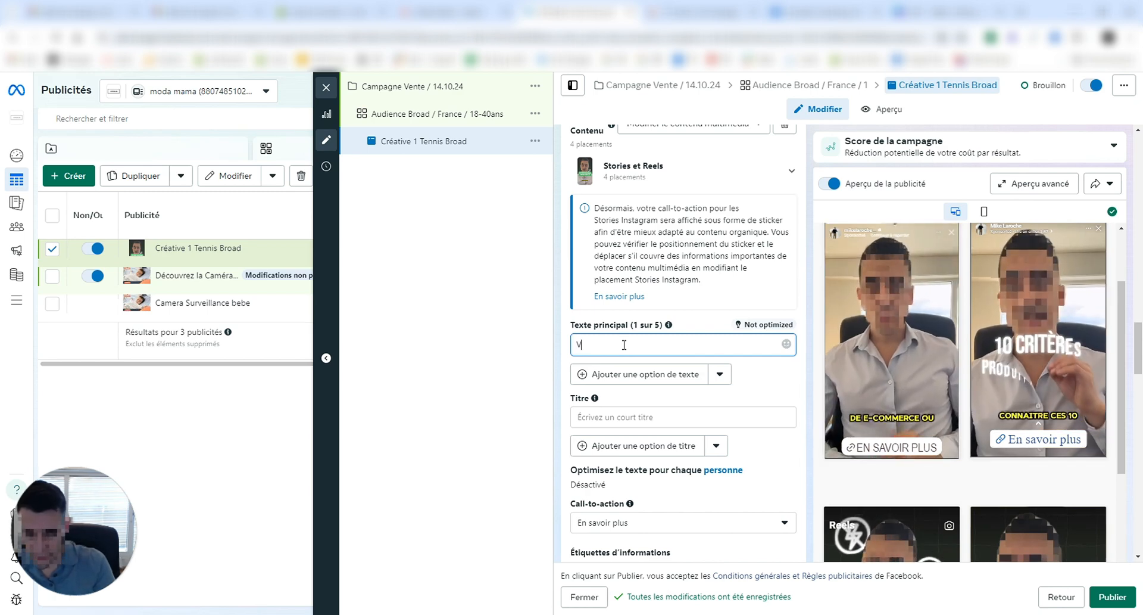
text(oici mes raque)
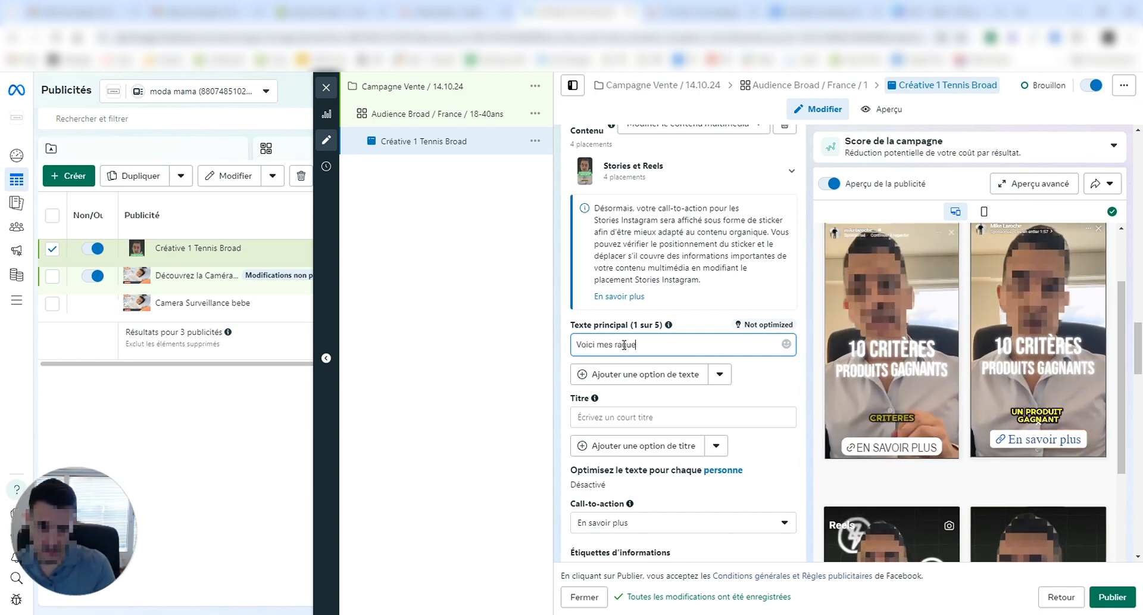
text(ttes de ten)
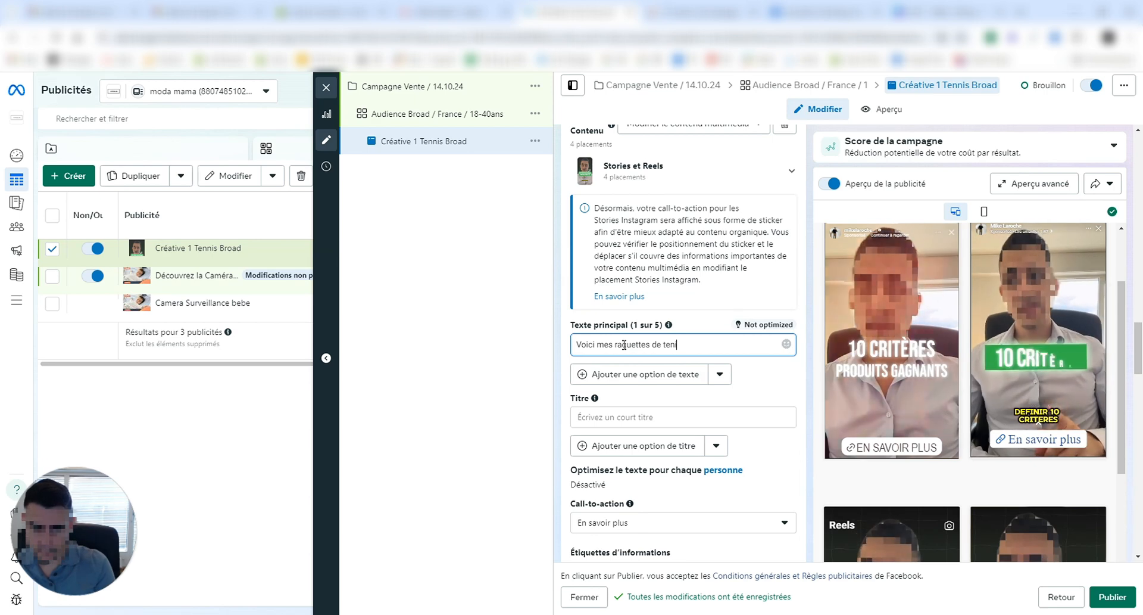
text(nis)
key(Return)
key(Return)
key(Return)
key(Return)
key(Return)
key(Return)
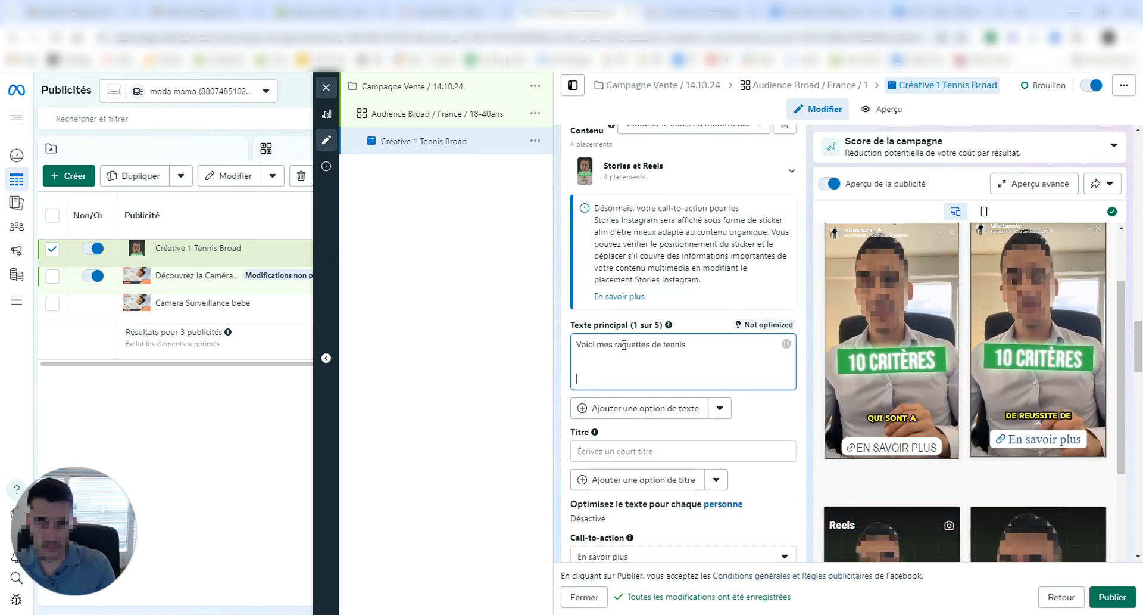
Add the two list lines "- Prix accessible" and "- Bonne qualité" below the opening line of the primary text.
click(609, 367)
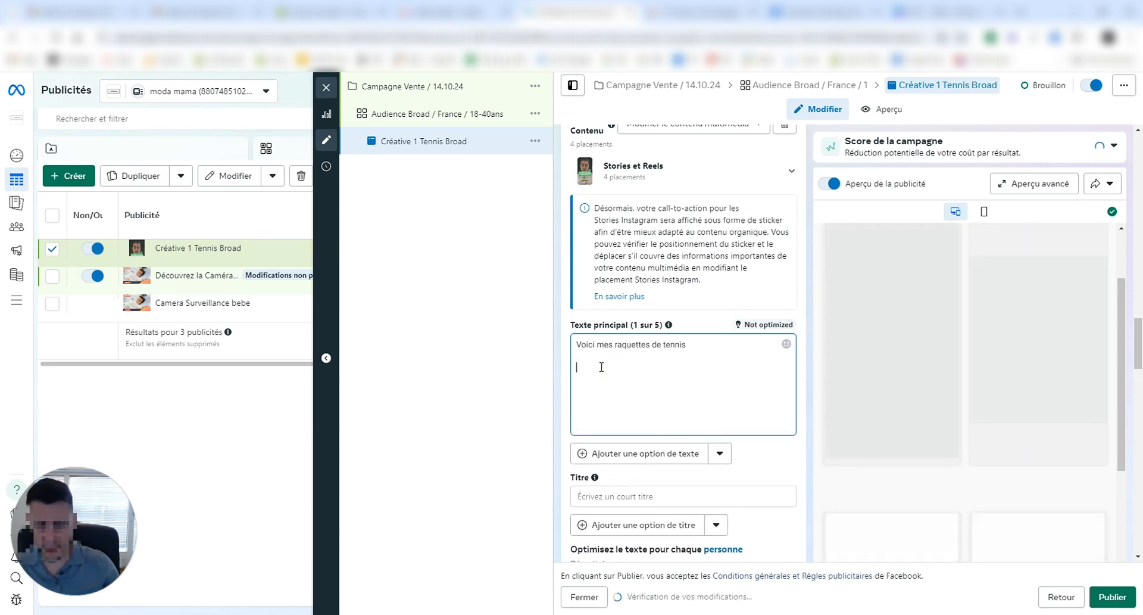
text(- Prix à)
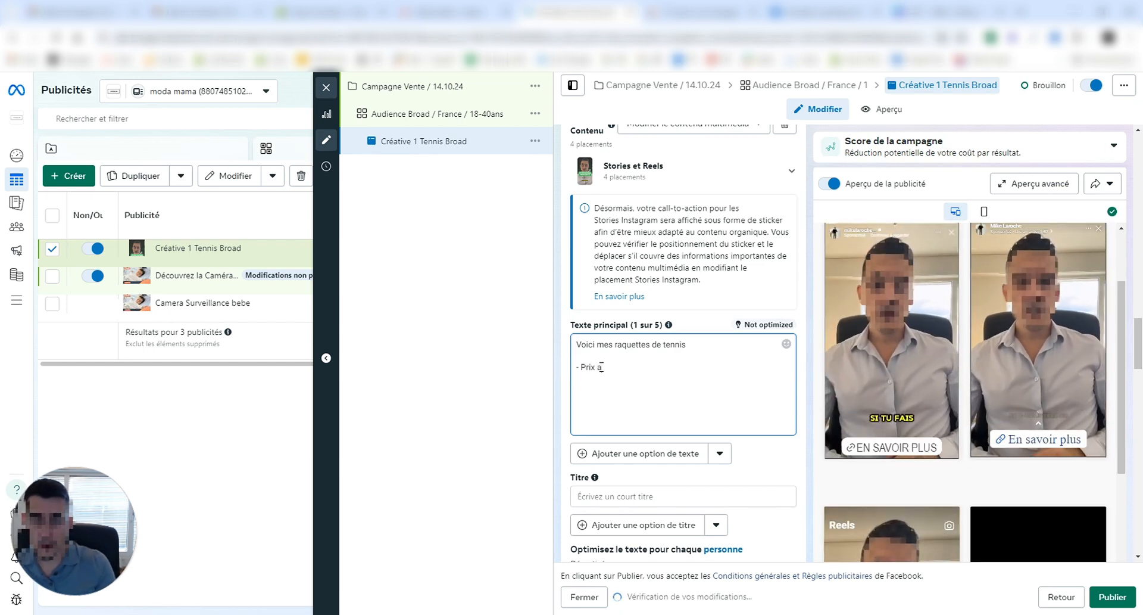
text(ccessible)
key(Return)
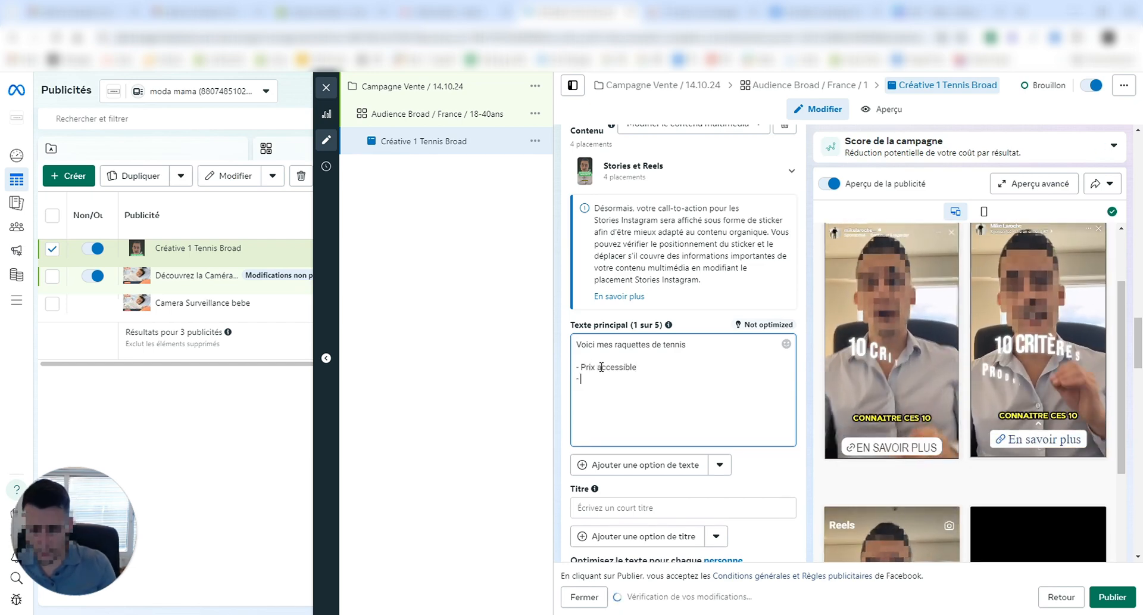
text(- Bonne )
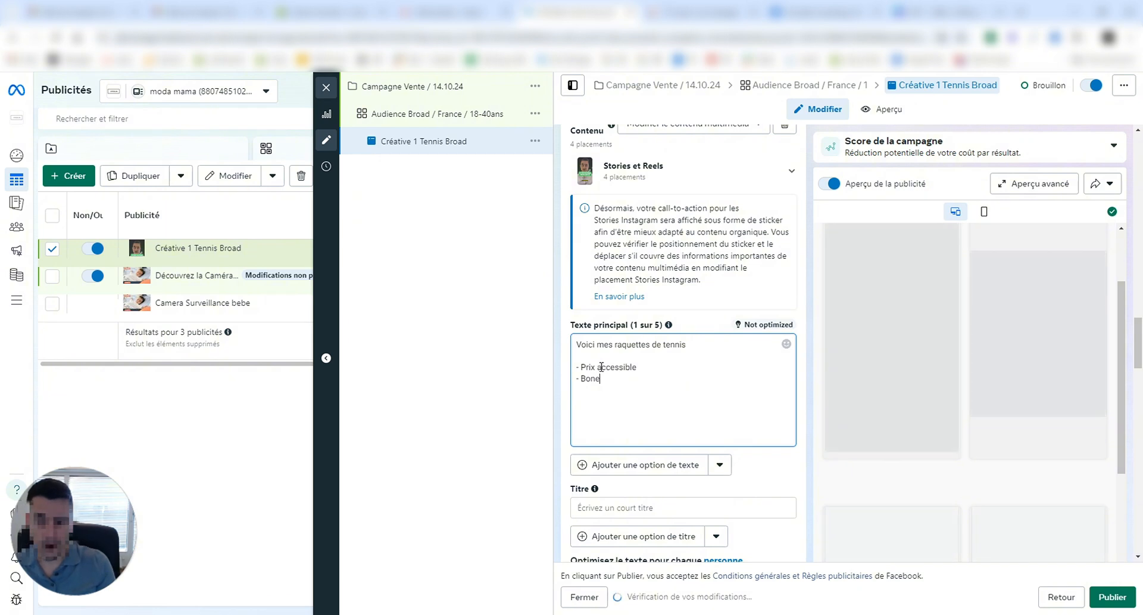
text(uqll)
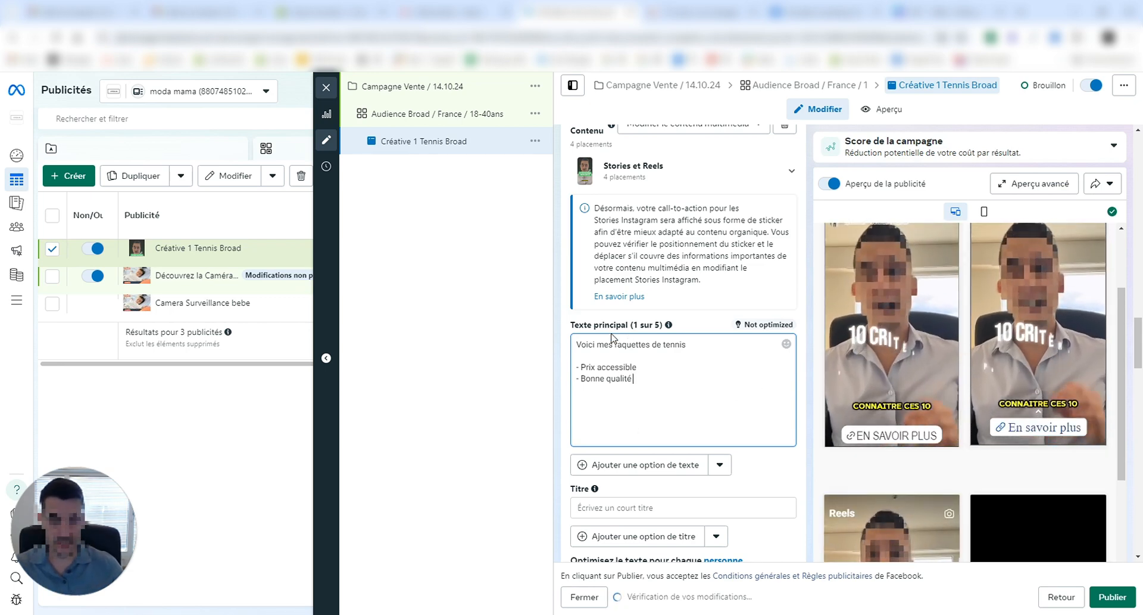
Set the ad's title to "La Raquette La Plus Puissante Du Marché".
scroll(606, 422, down, 2)
click(647, 388)
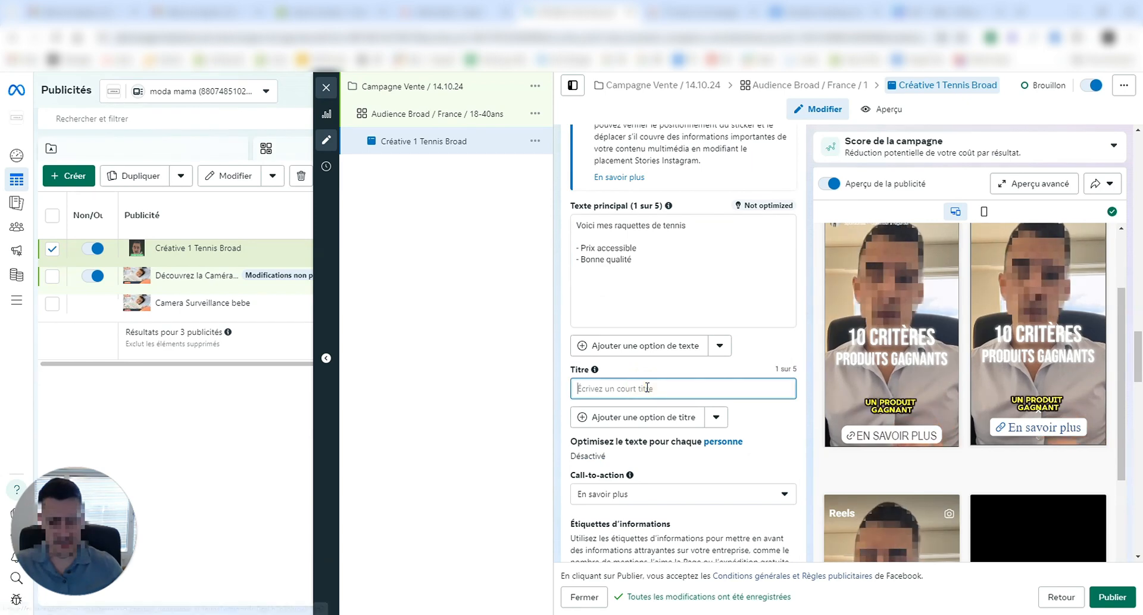
text(Te)
key(BackSpace)
key(BackSpace)
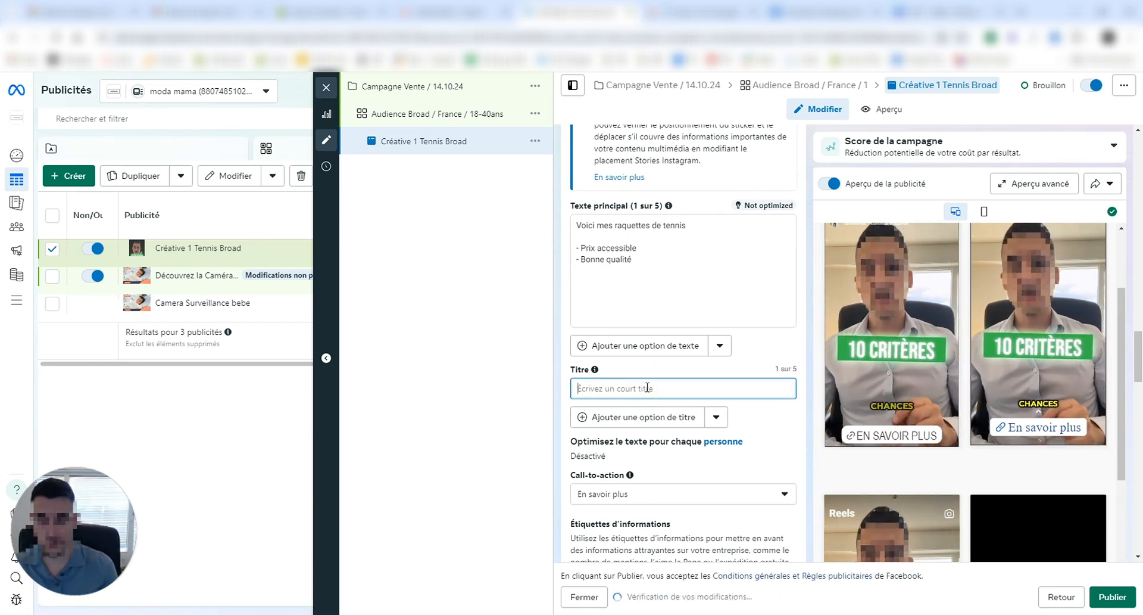
text(T)
key(BackSpace)
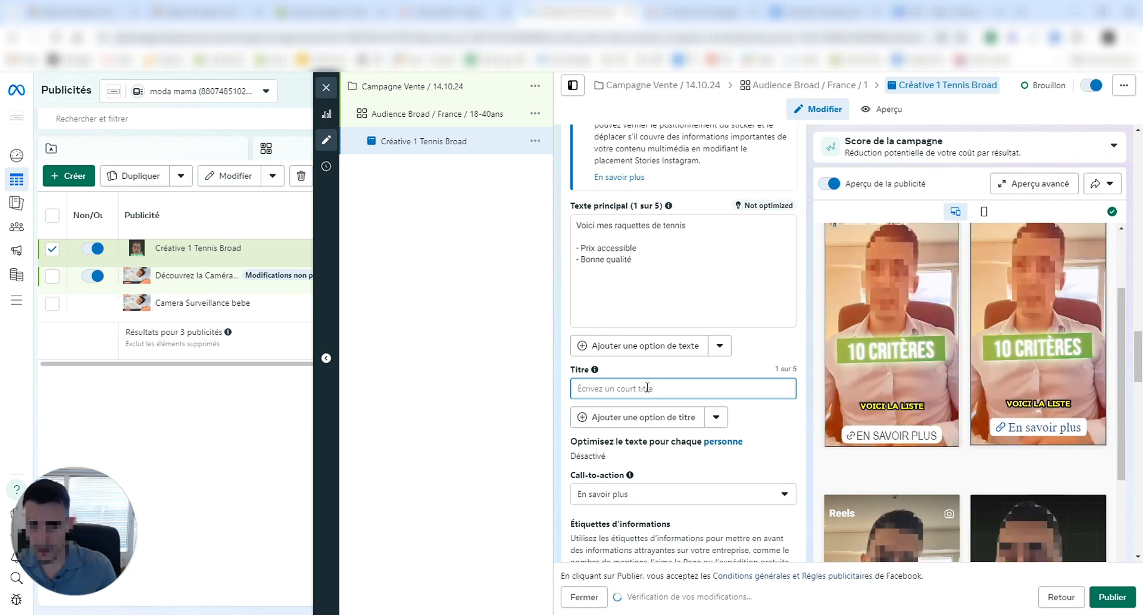
text(LA)
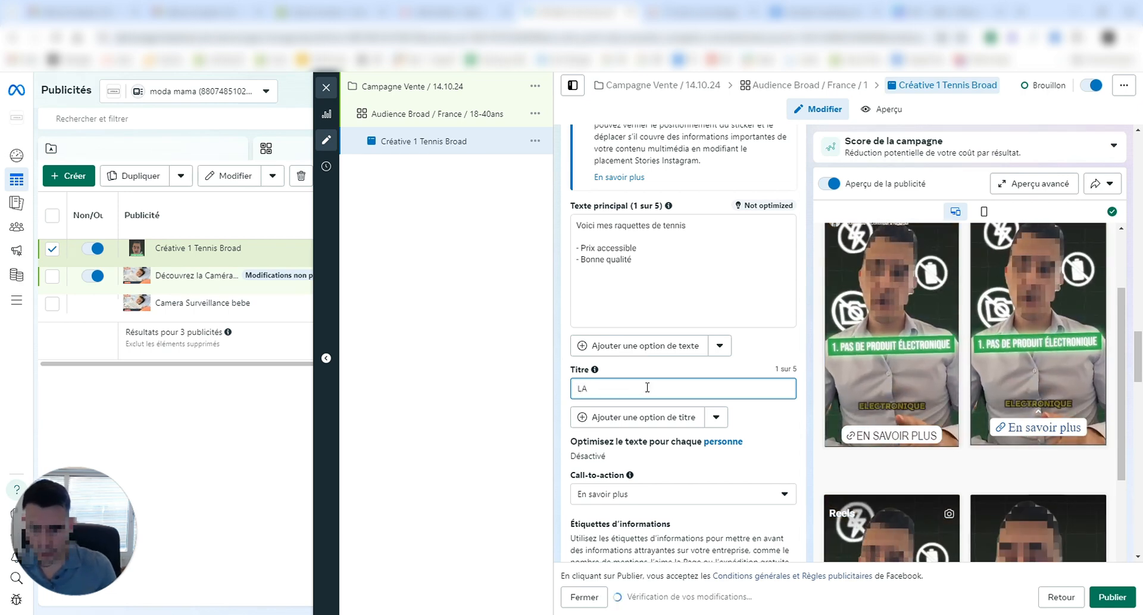
text( r)
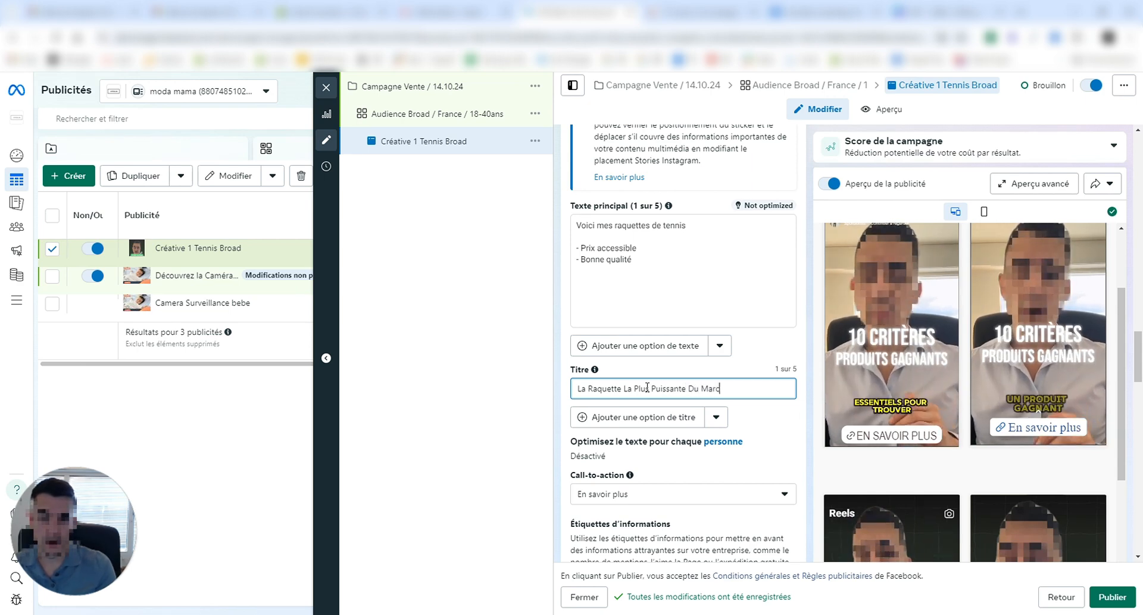
click(486, 391)
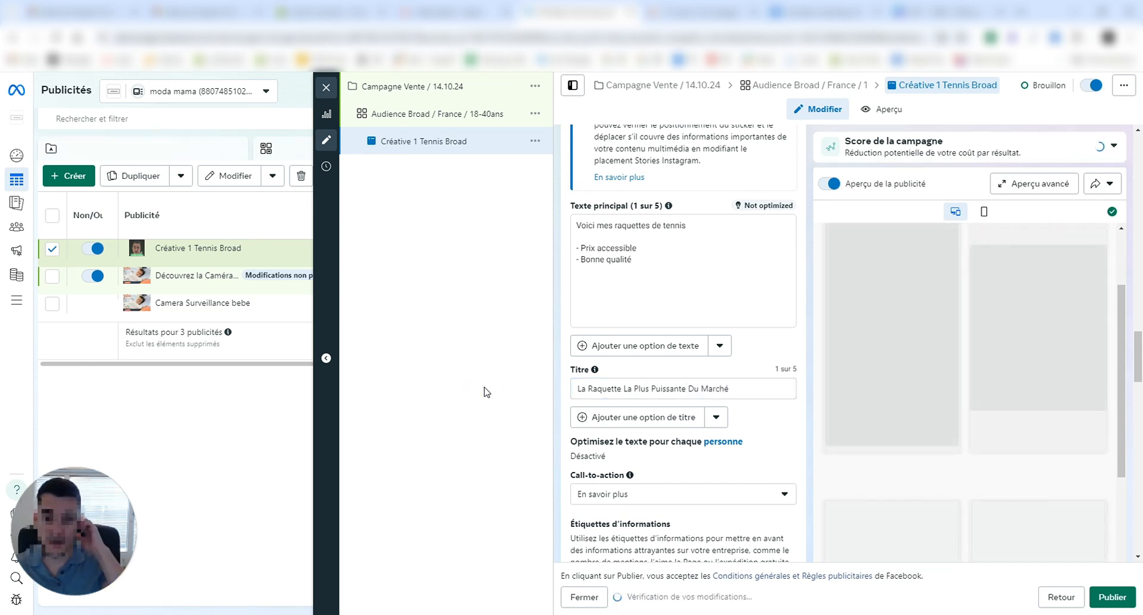
scroll(634, 344, down, 2)
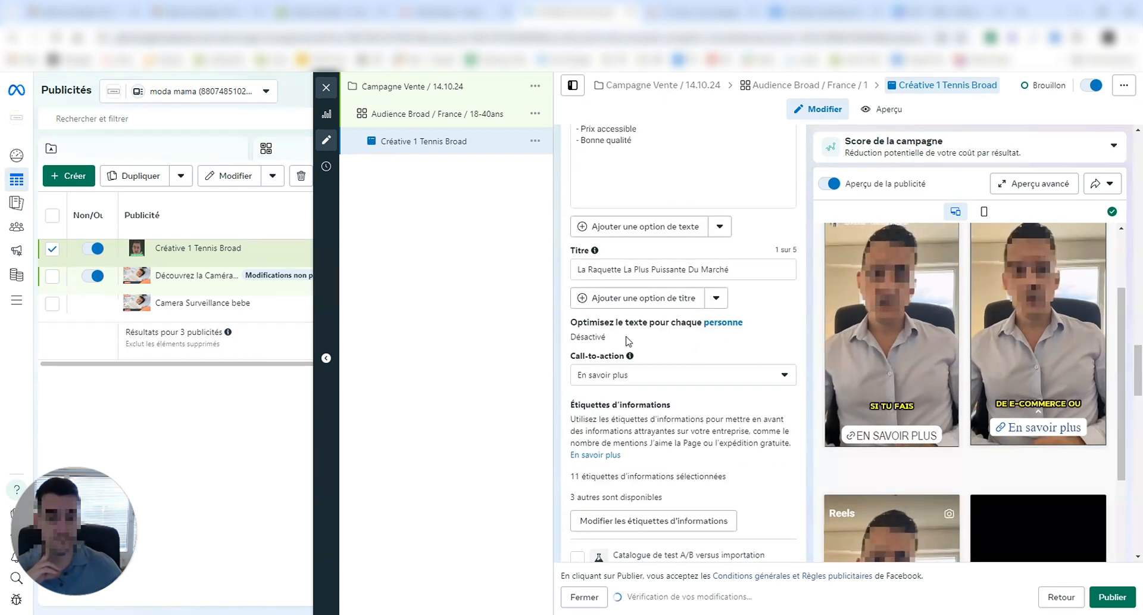
scroll(649, 288, up, 2)
click(595, 291)
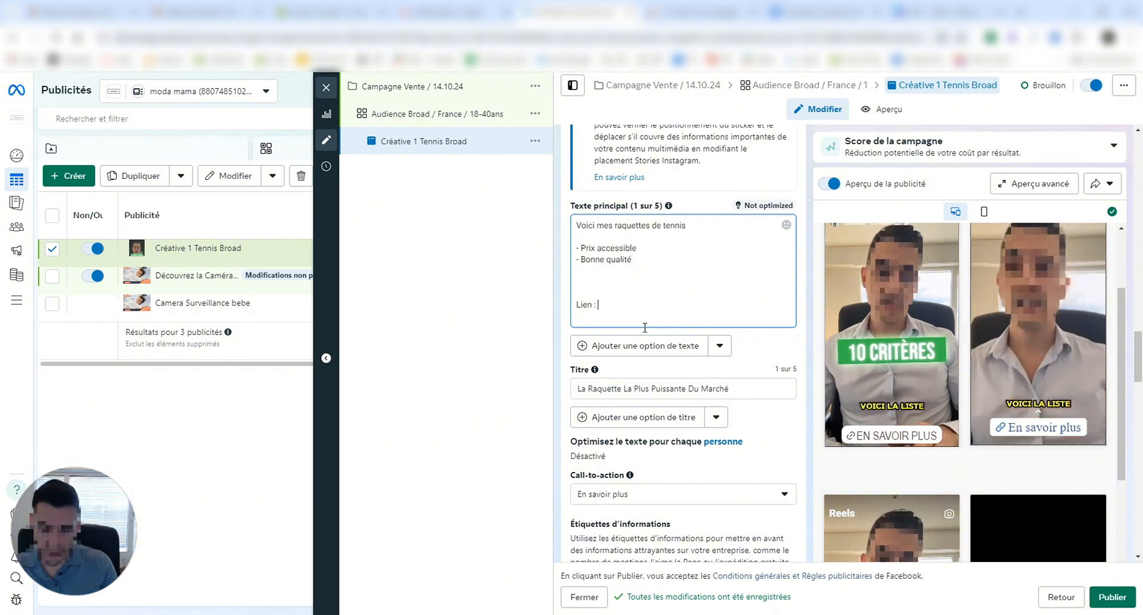
text(www.)
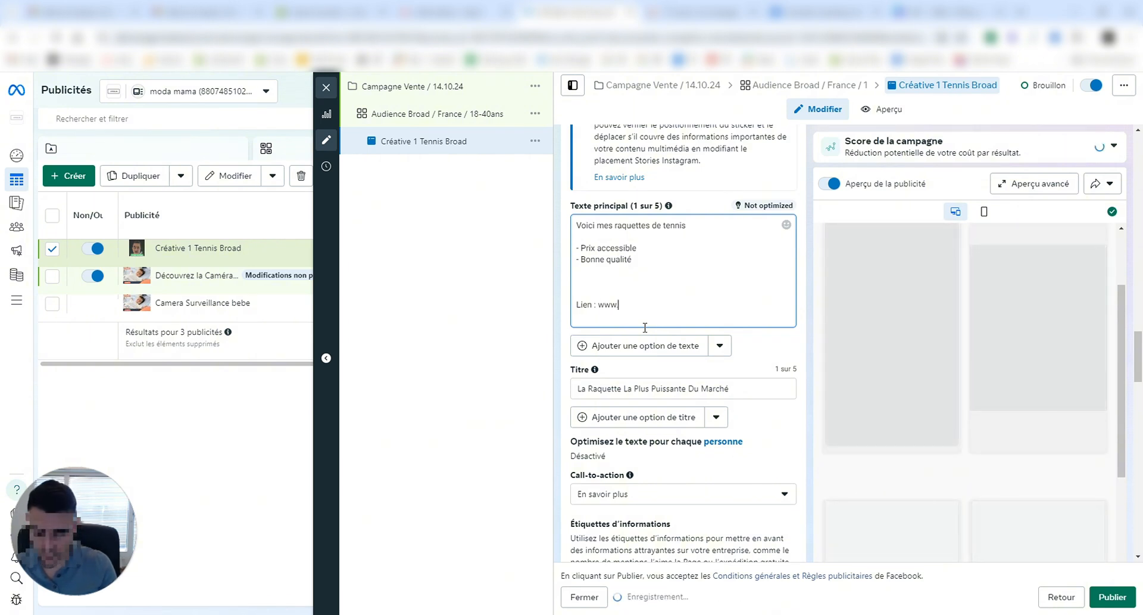
text(goog)
key(BackSpace)
key(BackSpace)
key(BackSpace)
text(le.com)
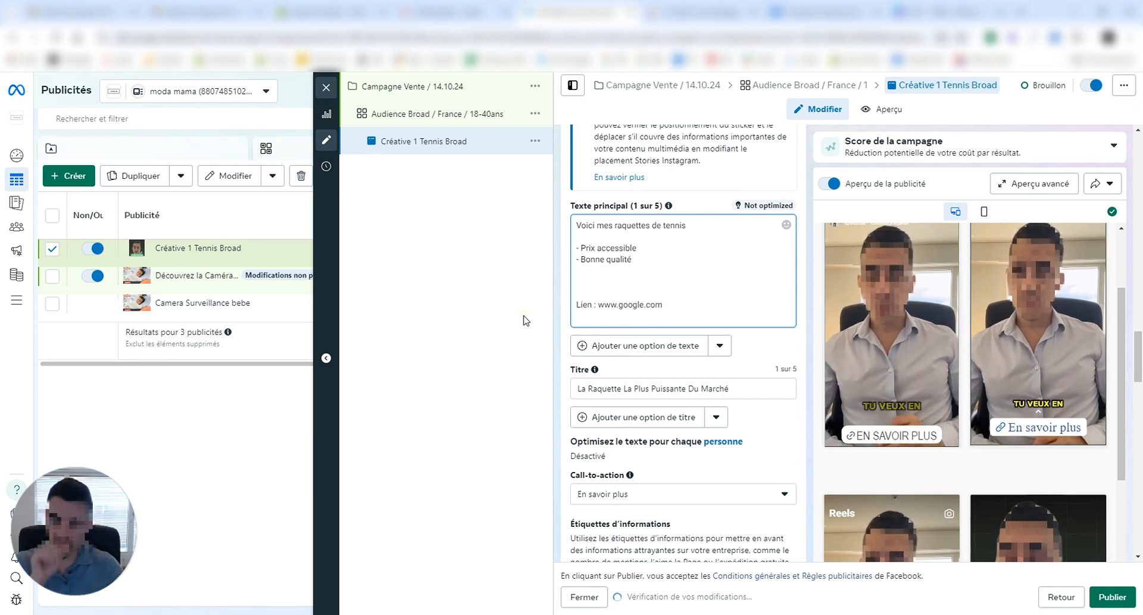
click(525, 320)
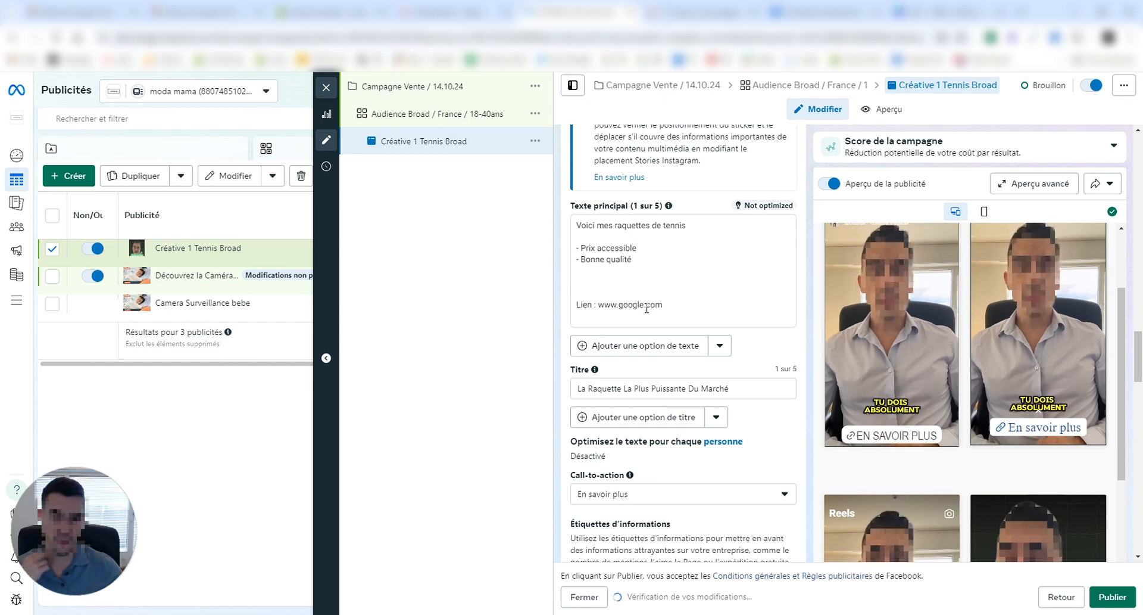
Change the ad's call-to-action to Acheter.
scroll(647, 308, down, 3)
mouse_move(631, 296)
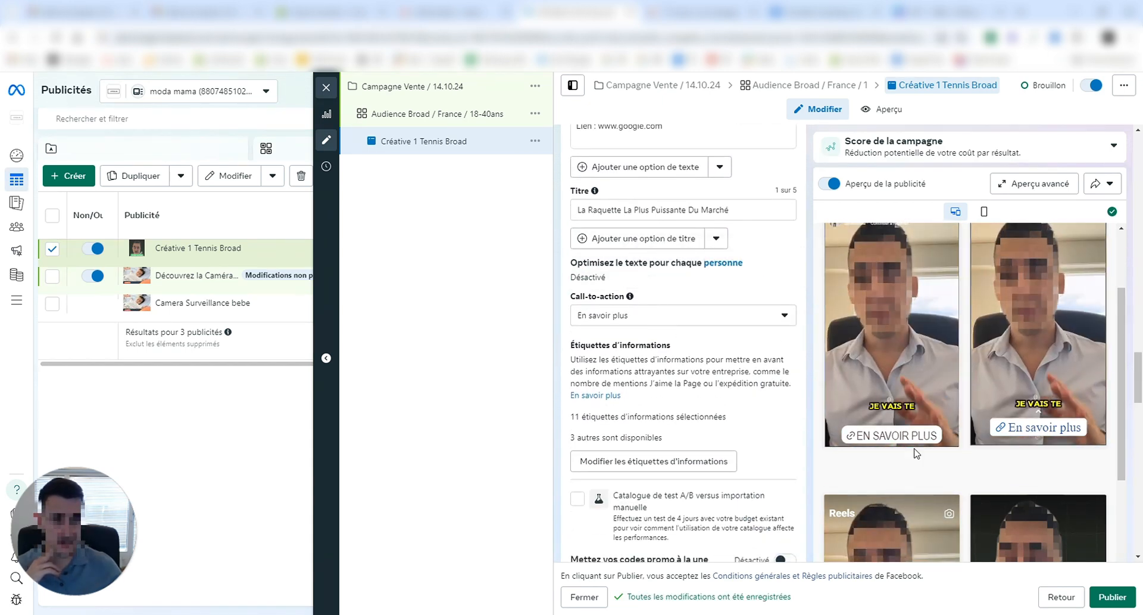
click(724, 320)
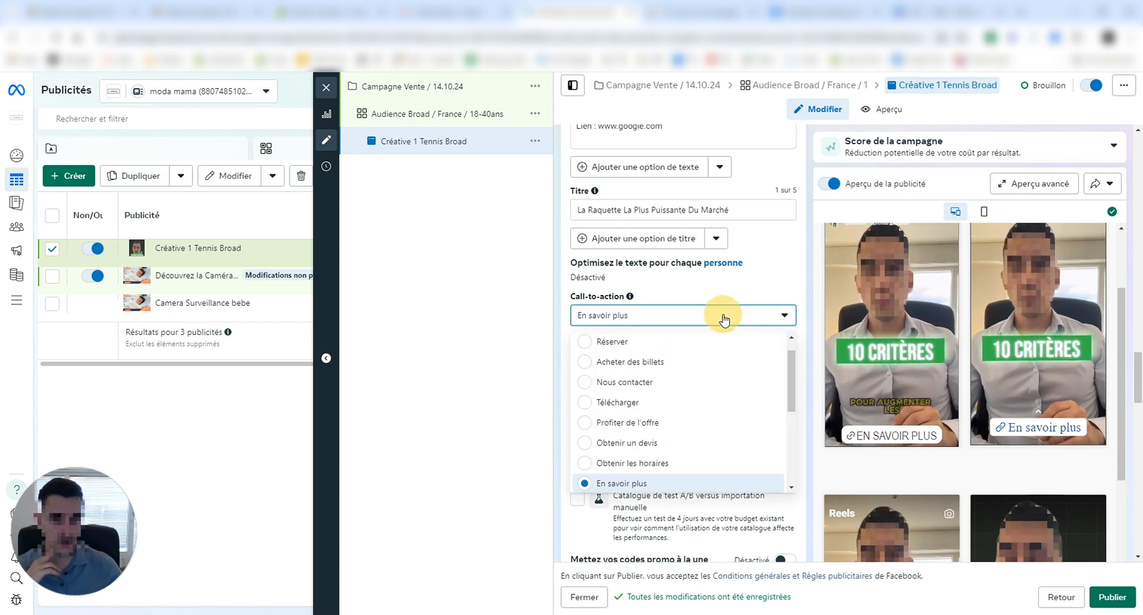
scroll(727, 403, up, 1)
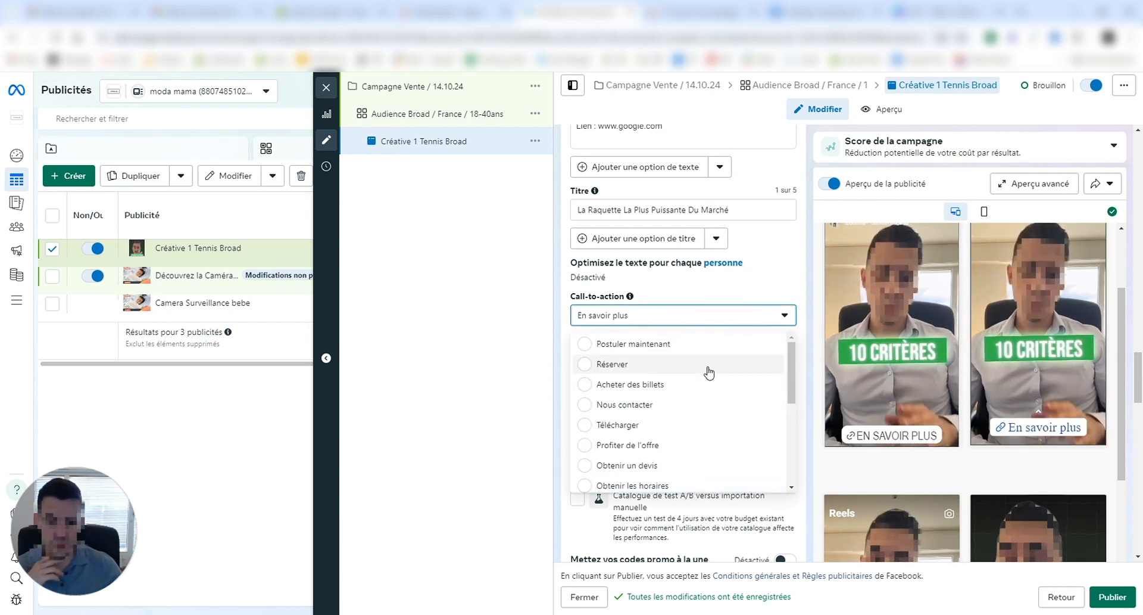
scroll(709, 428, down, 5)
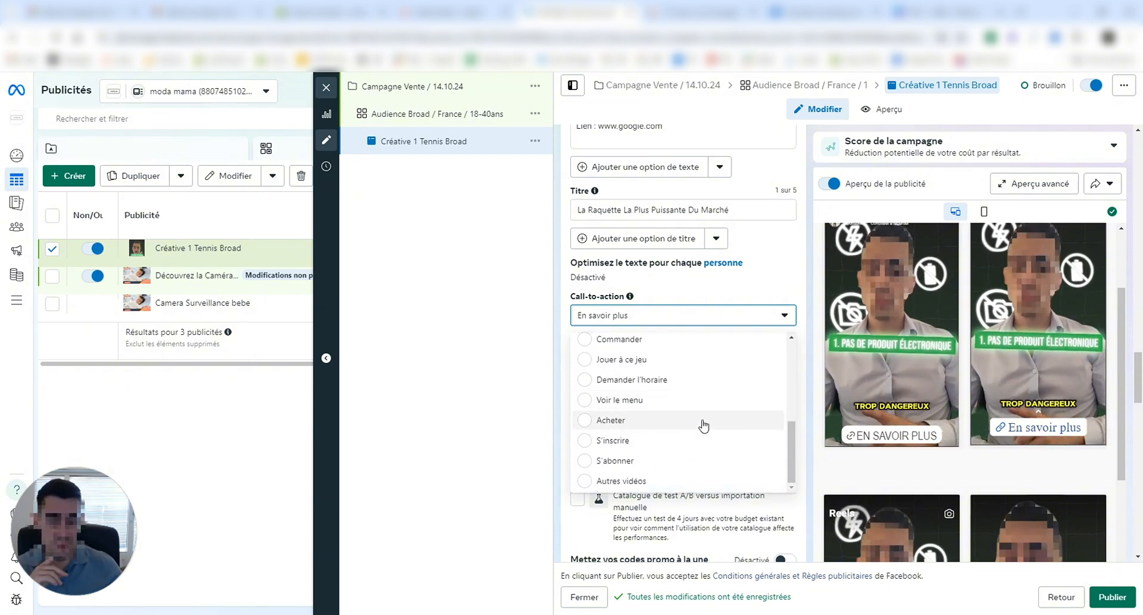
click(704, 423)
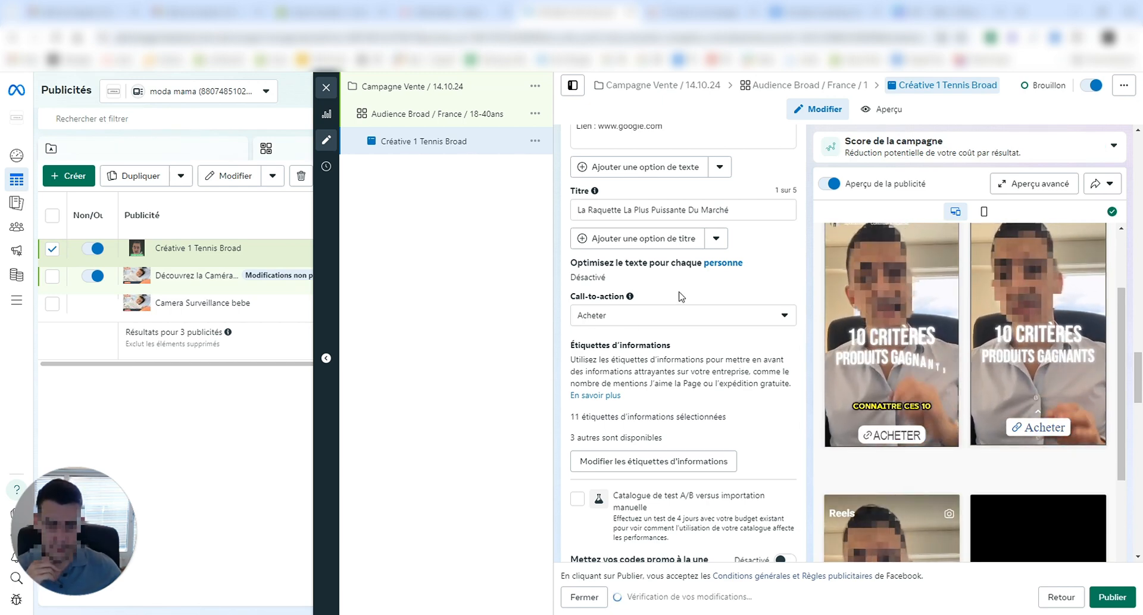
Review the ad's remaining destination, event, language and tracking settings, and open the advanced preview of its placements.
scroll(732, 340, down, 7)
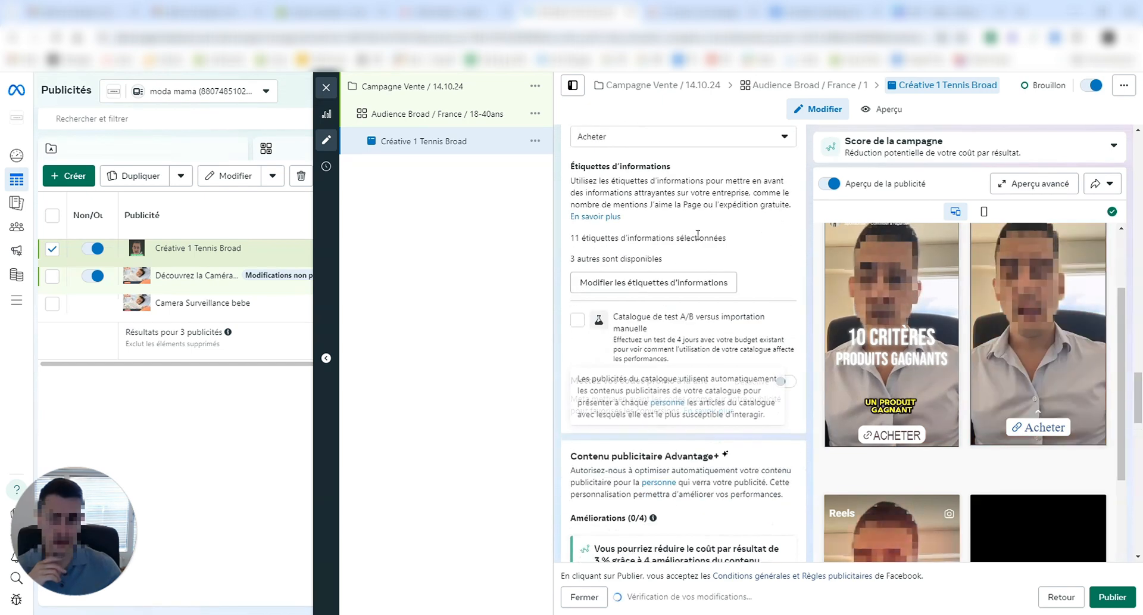
scroll(700, 229, down, 5)
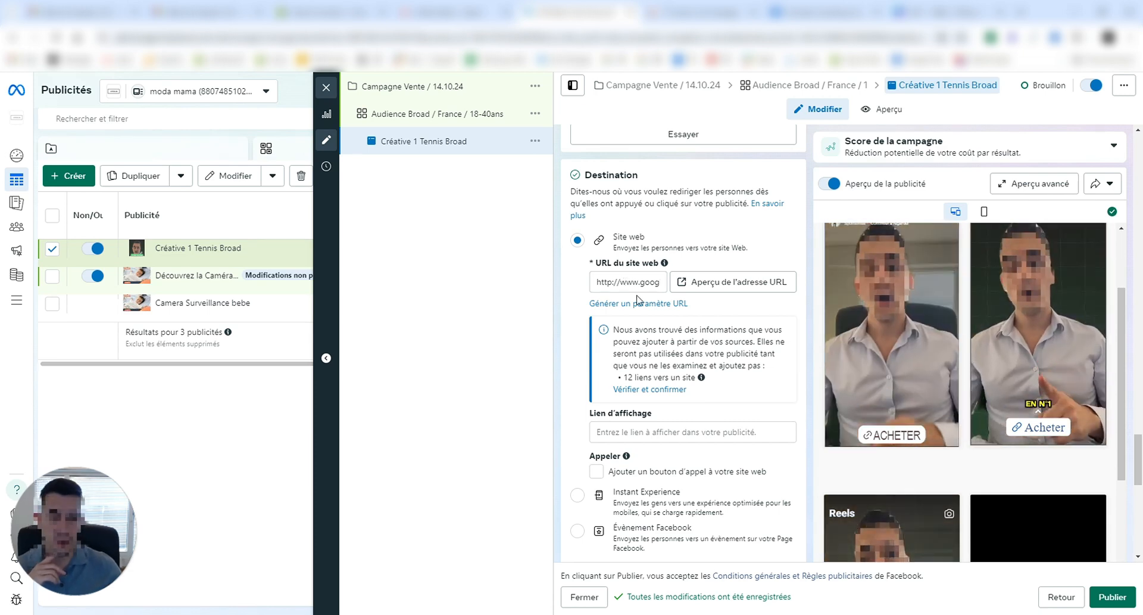
scroll(626, 282, down, 6)
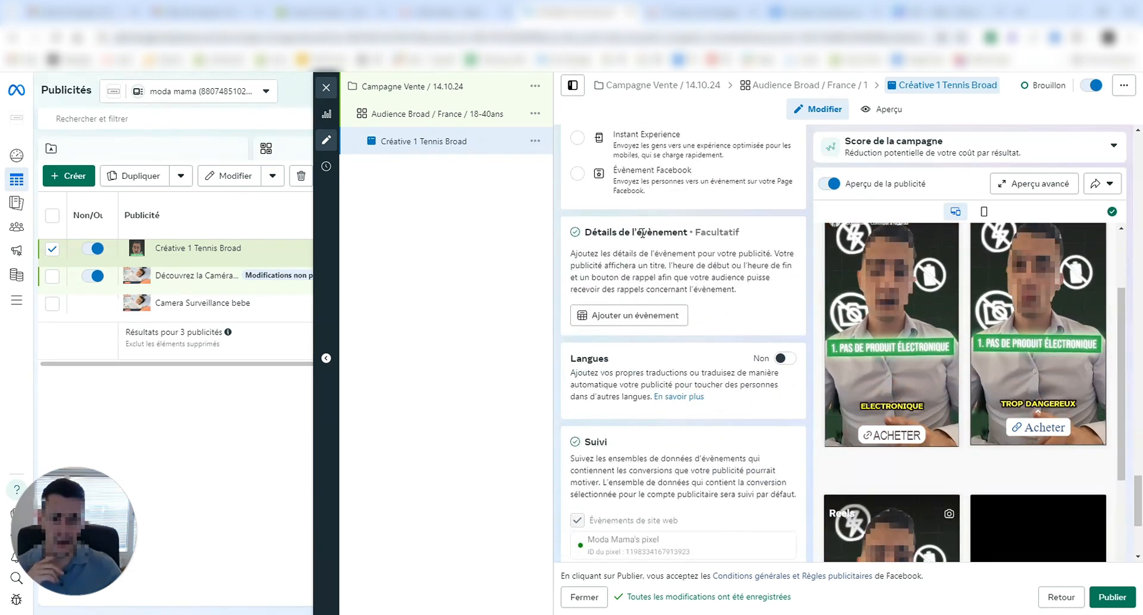
scroll(641, 245, down, 4)
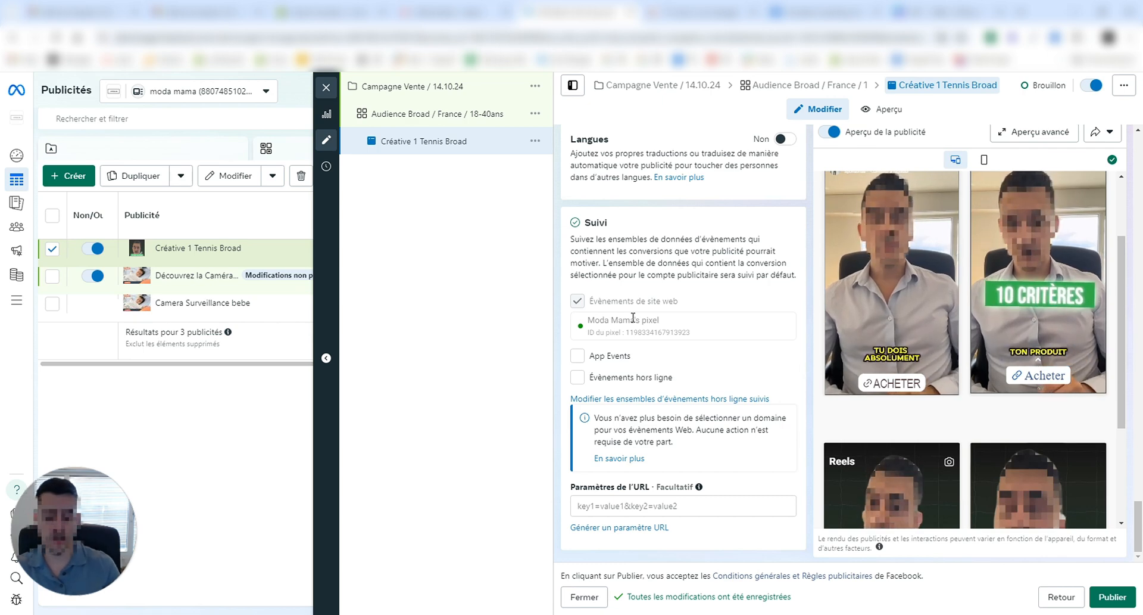
scroll(639, 332, up, 7)
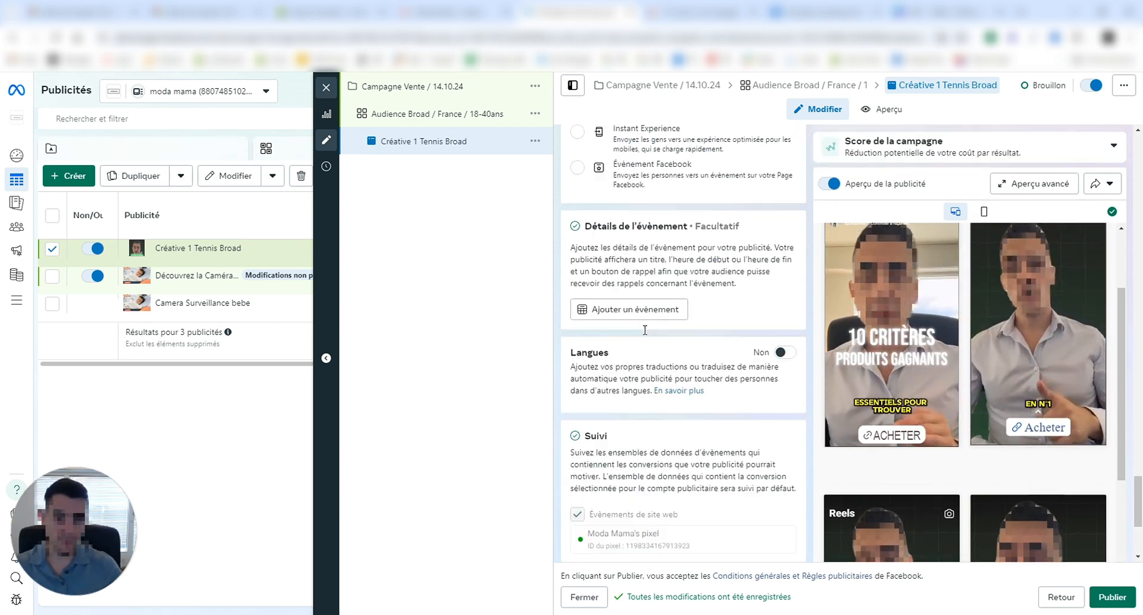
click(1035, 188)
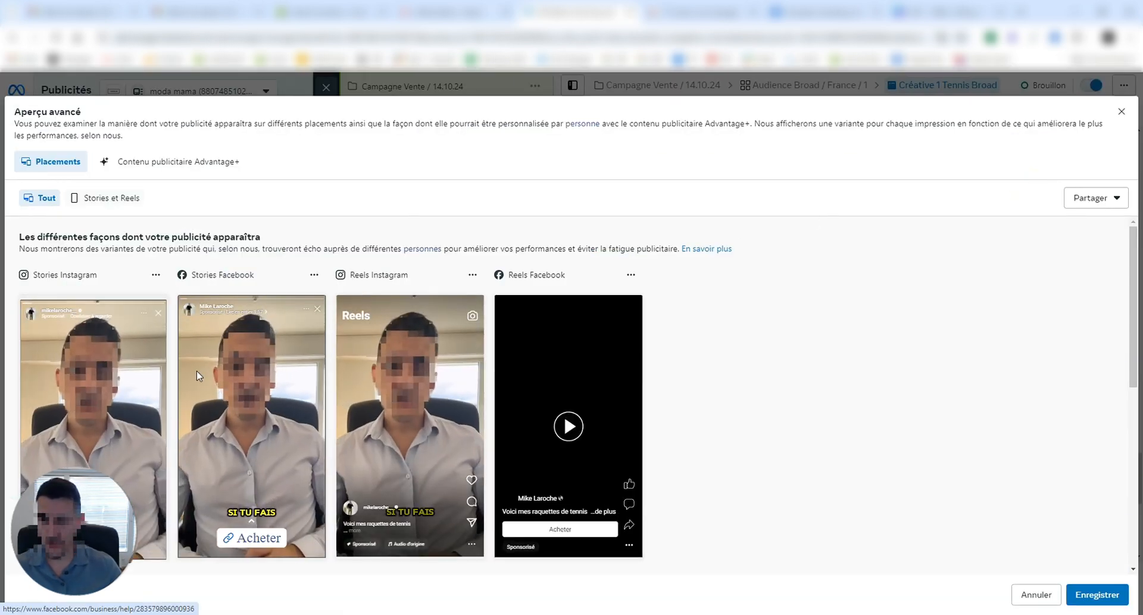
Examine the ad's Stories and Reels placement previews, play the Facebook Reels template showing the title, and save the advanced preview.
scroll(361, 374, down, 1)
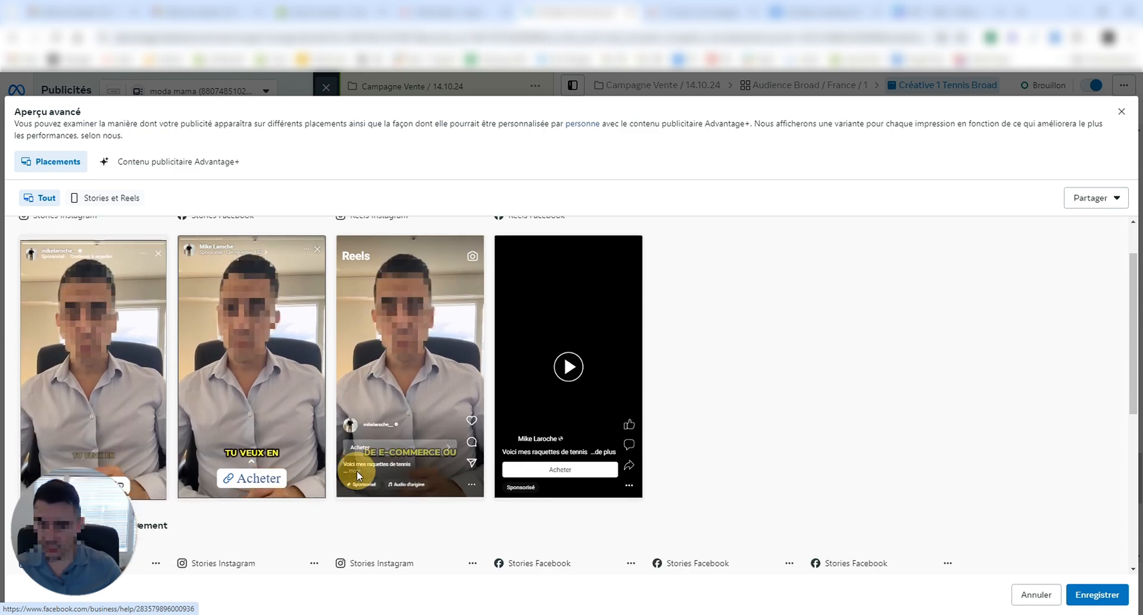
scroll(377, 458, down, 2)
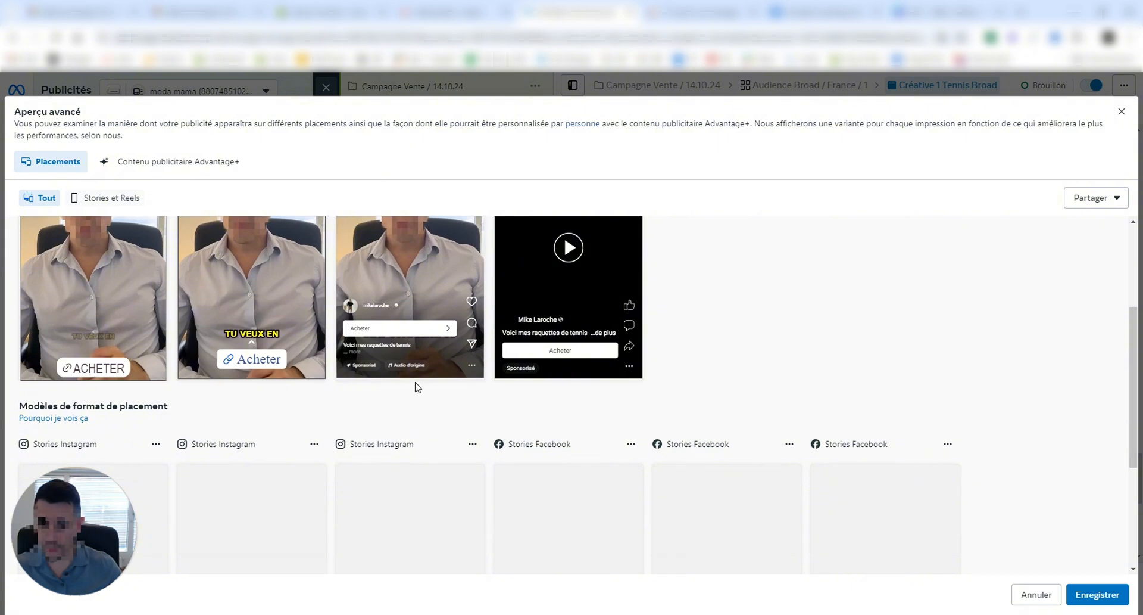
scroll(416, 386, down, 4)
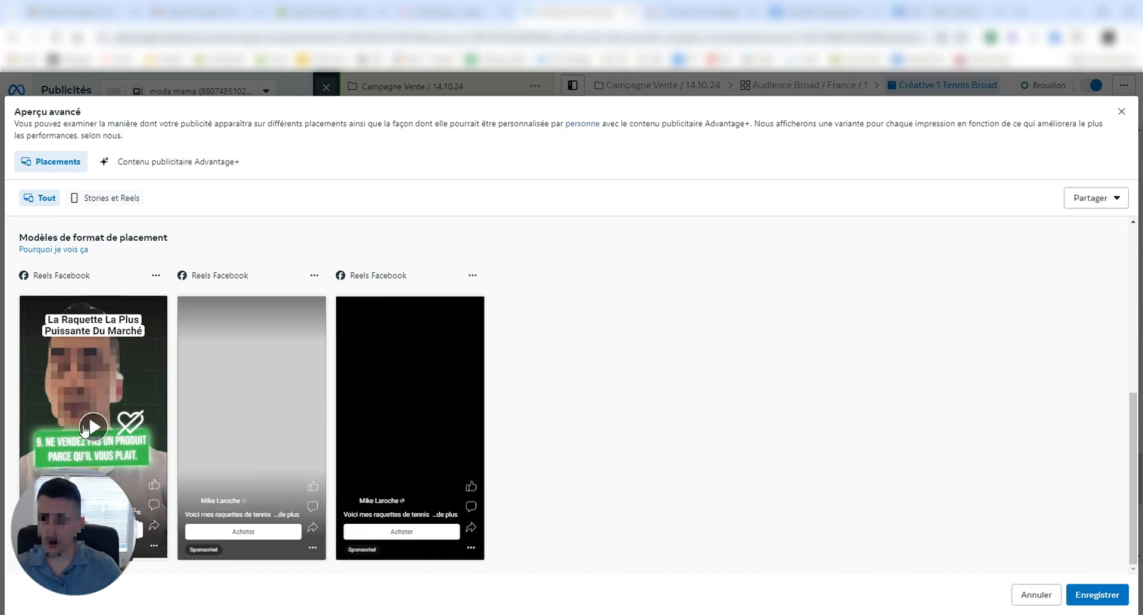
click(87, 426)
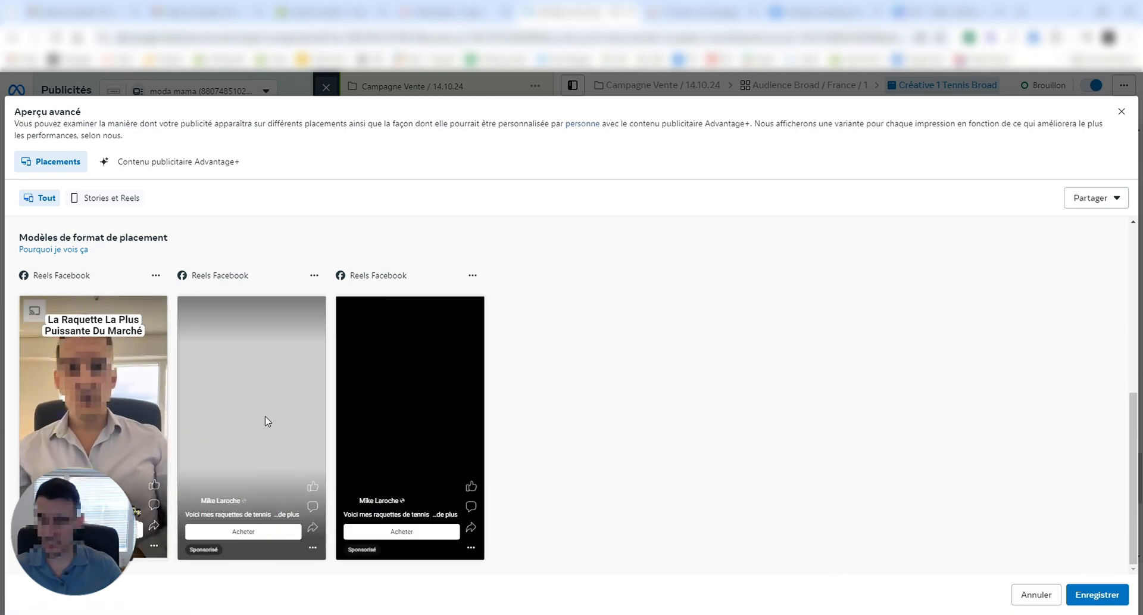
scroll(306, 431, up, 2)
scroll(342, 461, down, 3)
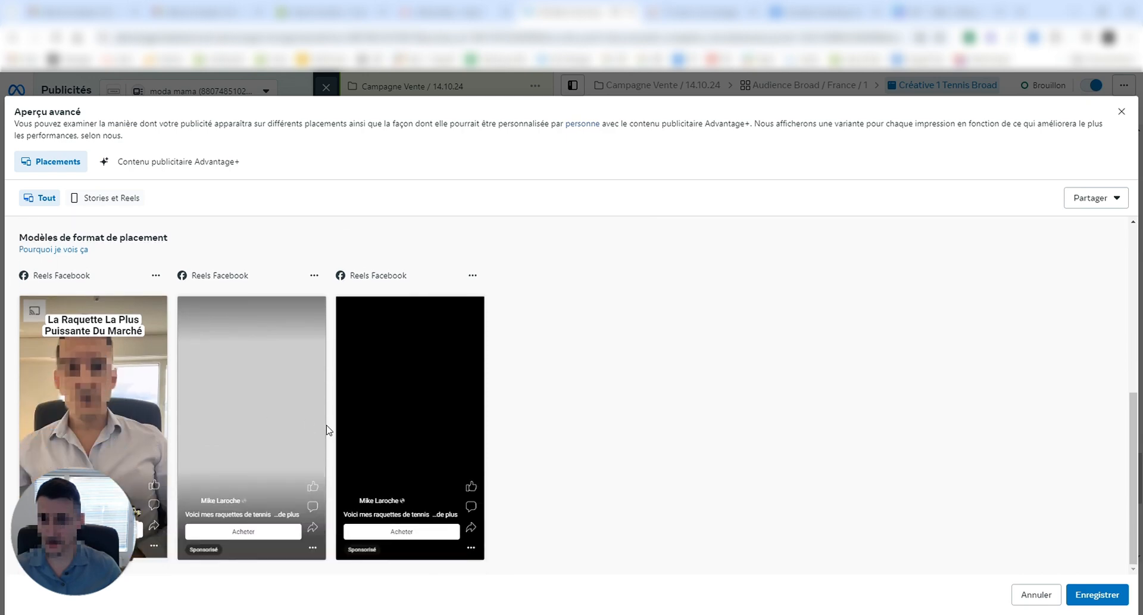
scroll(271, 447, up, 5)
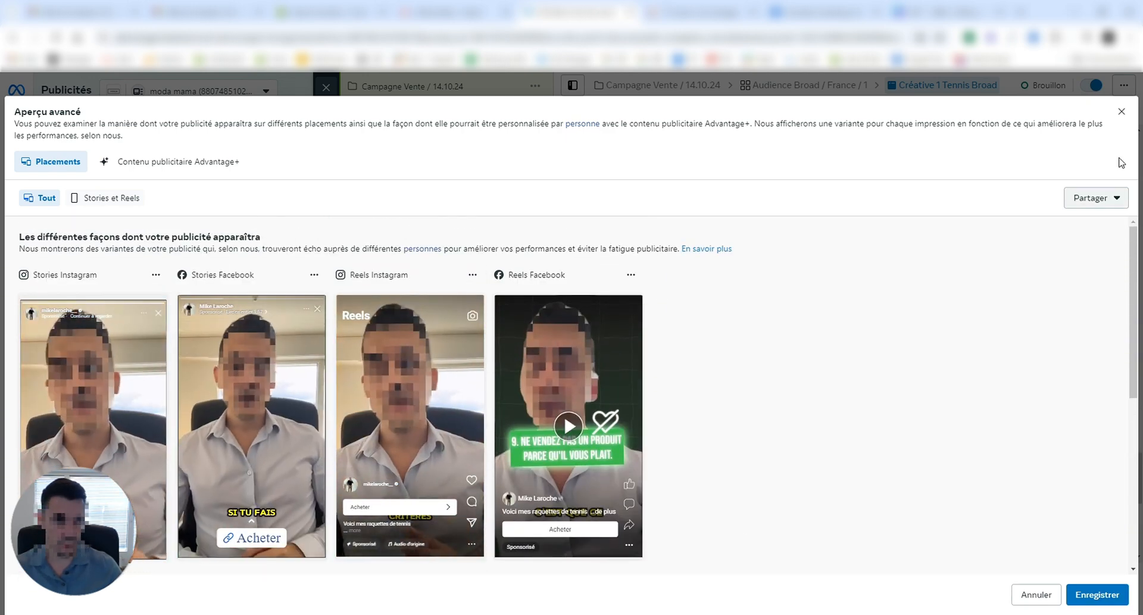
click(1103, 594)
Review the ad's settings once more, from the destination and tracking to the primary text, title and call-to-action.
scroll(653, 296, down, 5)
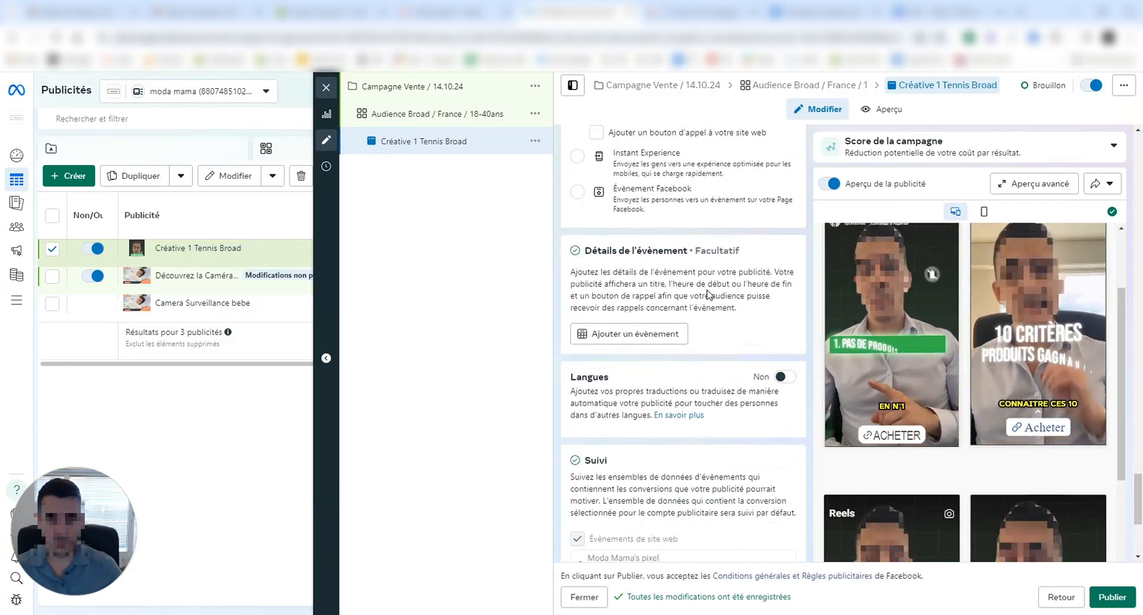
scroll(708, 320, up, 7)
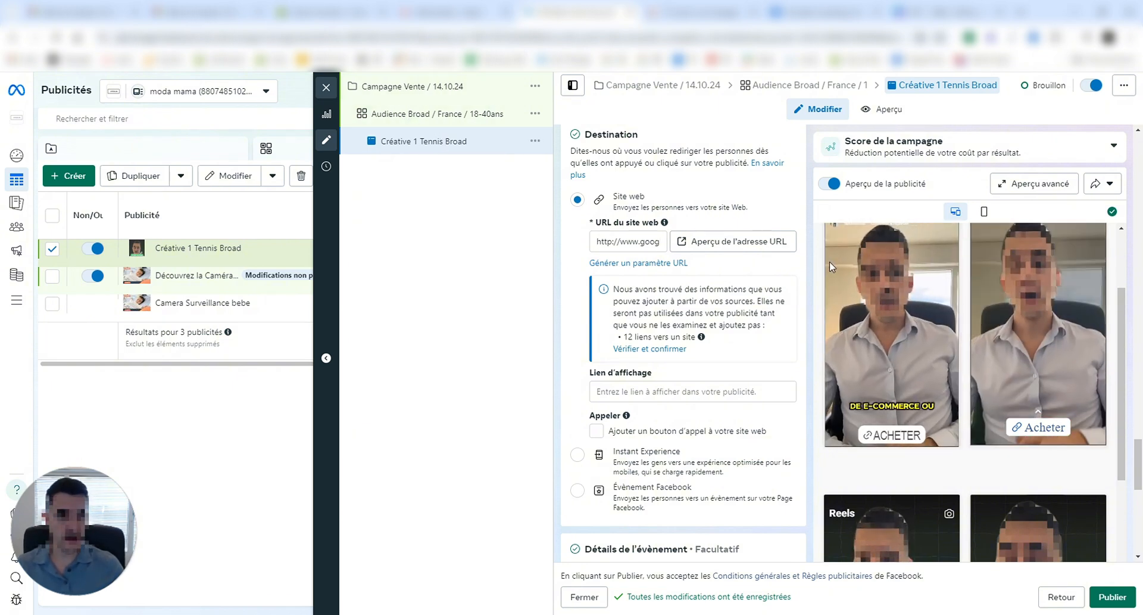
scroll(739, 377, up, 5)
scroll(739, 377, up, 15)
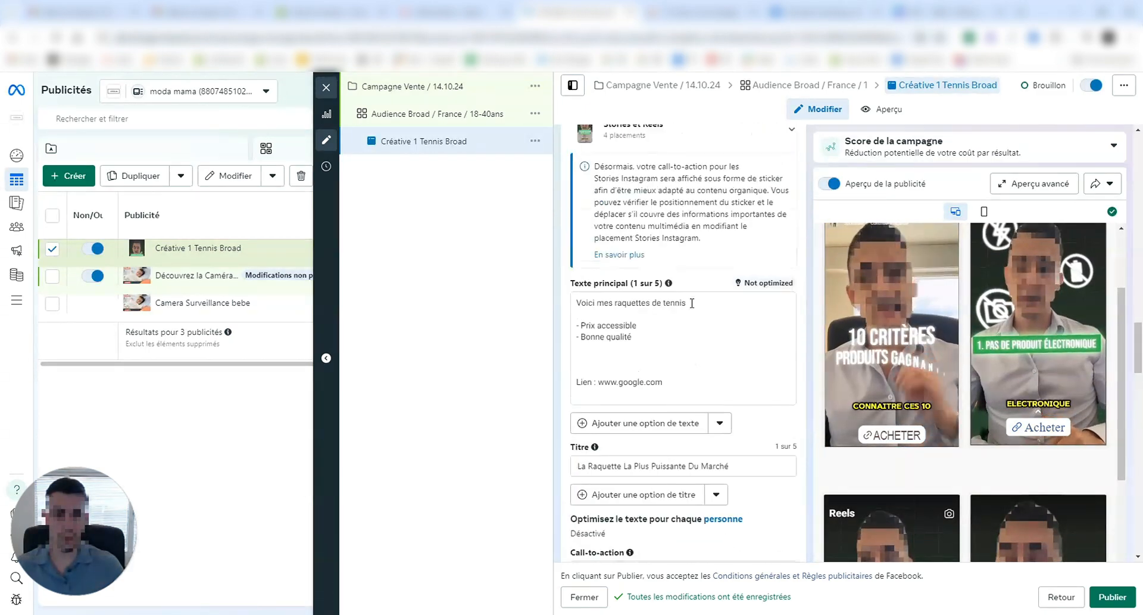
scroll(692, 308, up, 5)
scroll(693, 307, down, 15)
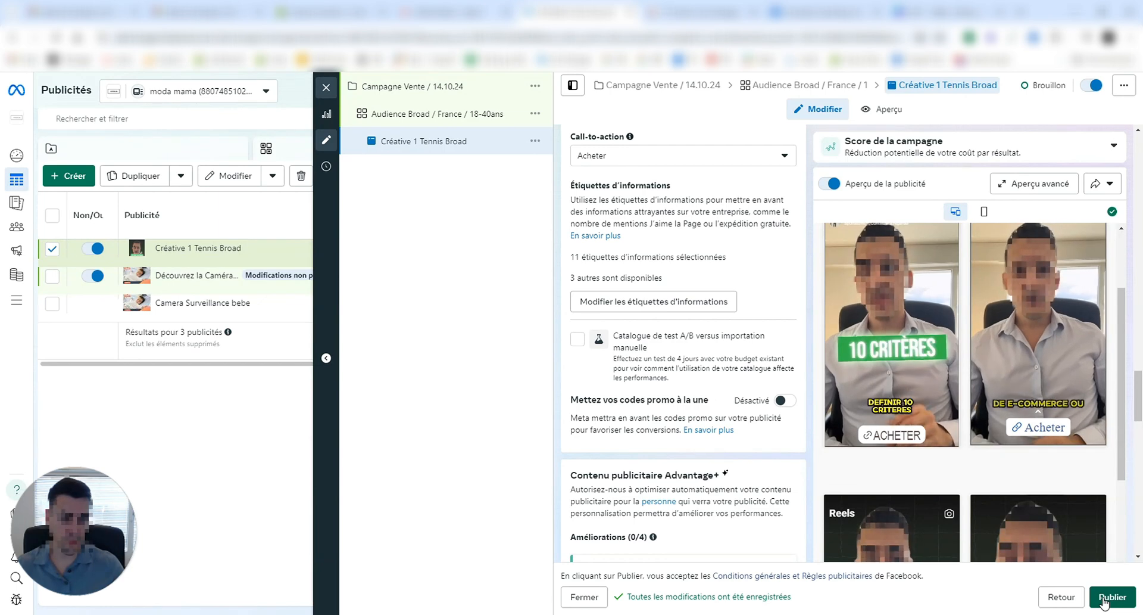
Close the ad editor and set the reporting period of the ads table to Aujourd'hui.
click(326, 88)
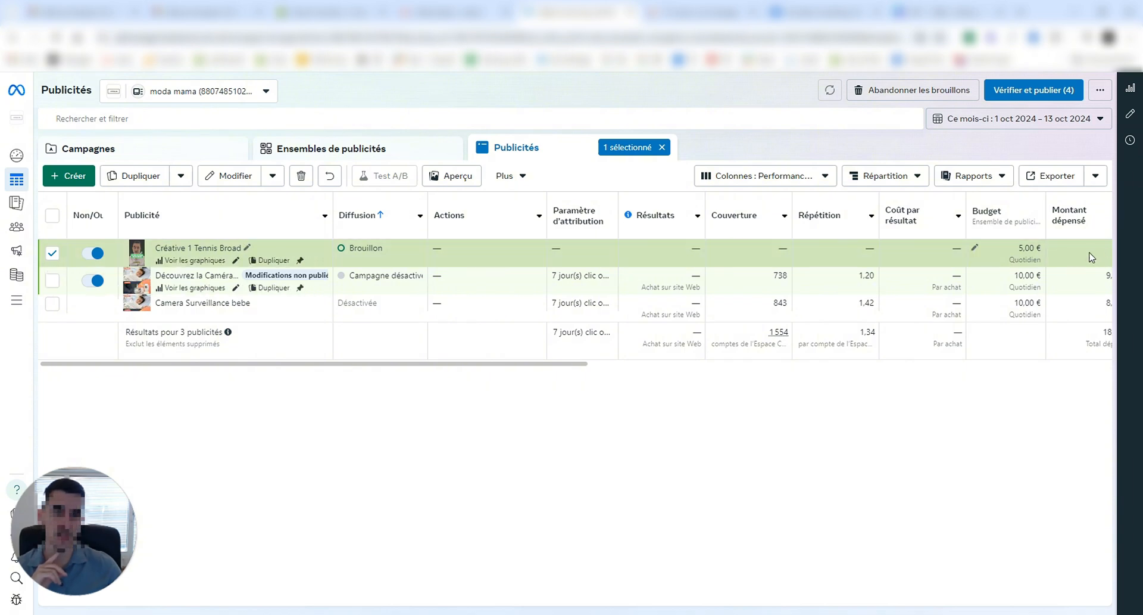
click(992, 118)
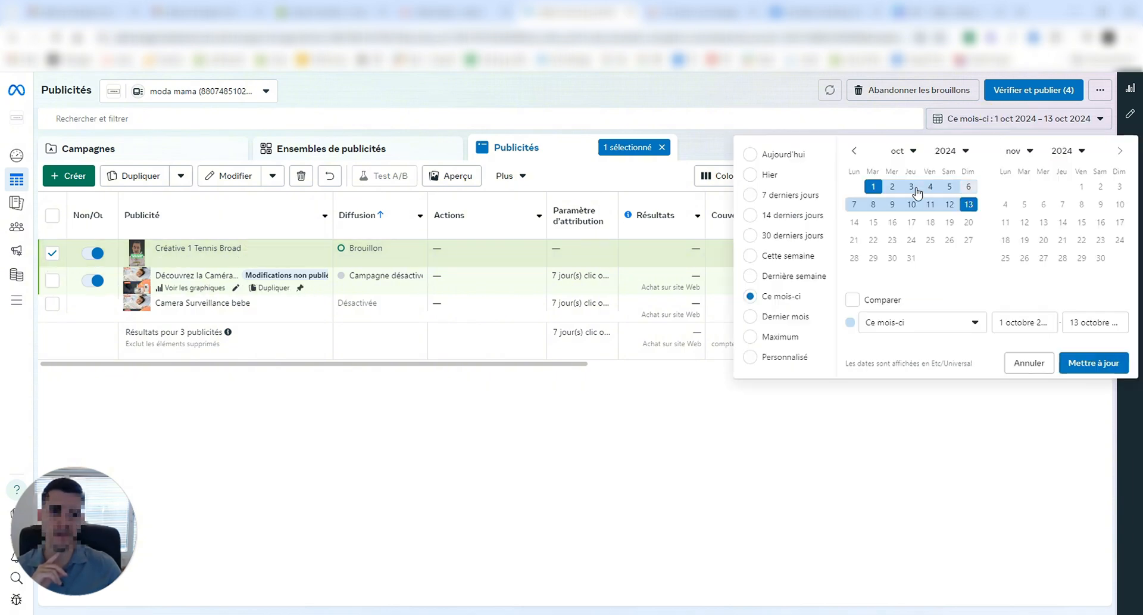
click(780, 156)
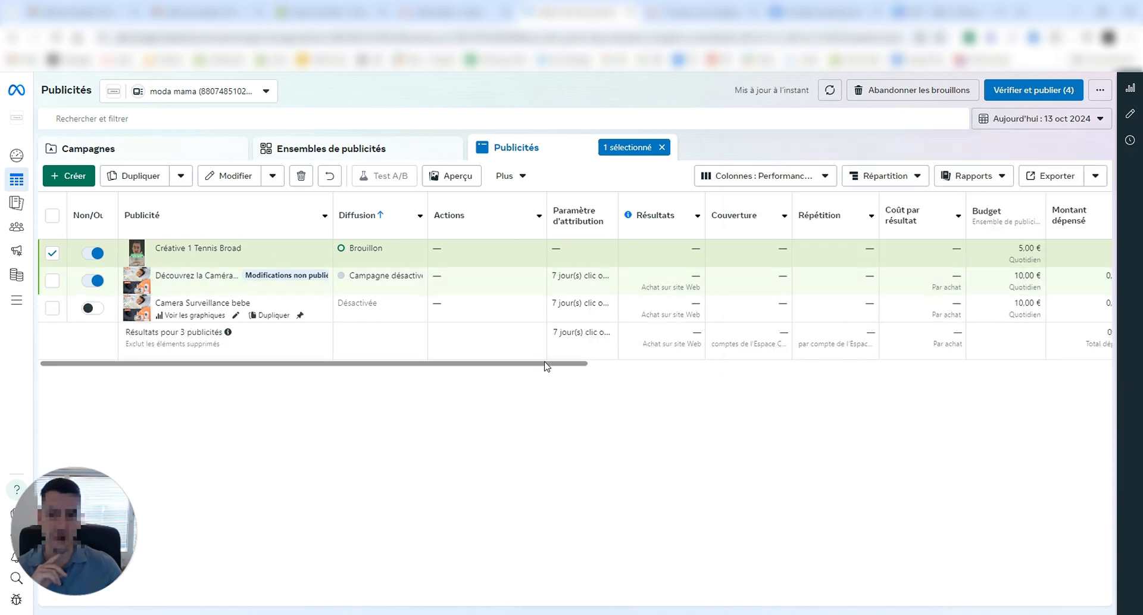
Examine the ads table's performance columns, including amount spent, CPM, link clicks, CPC and CTR.
drag(544, 364, 623, 352)
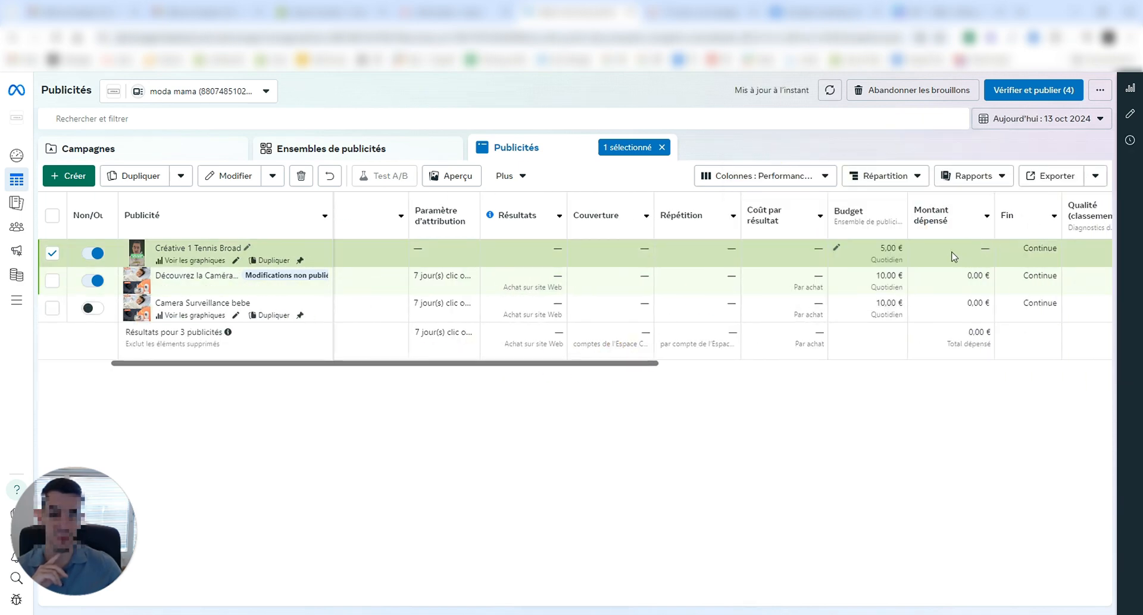
drag(371, 364, 182, 374)
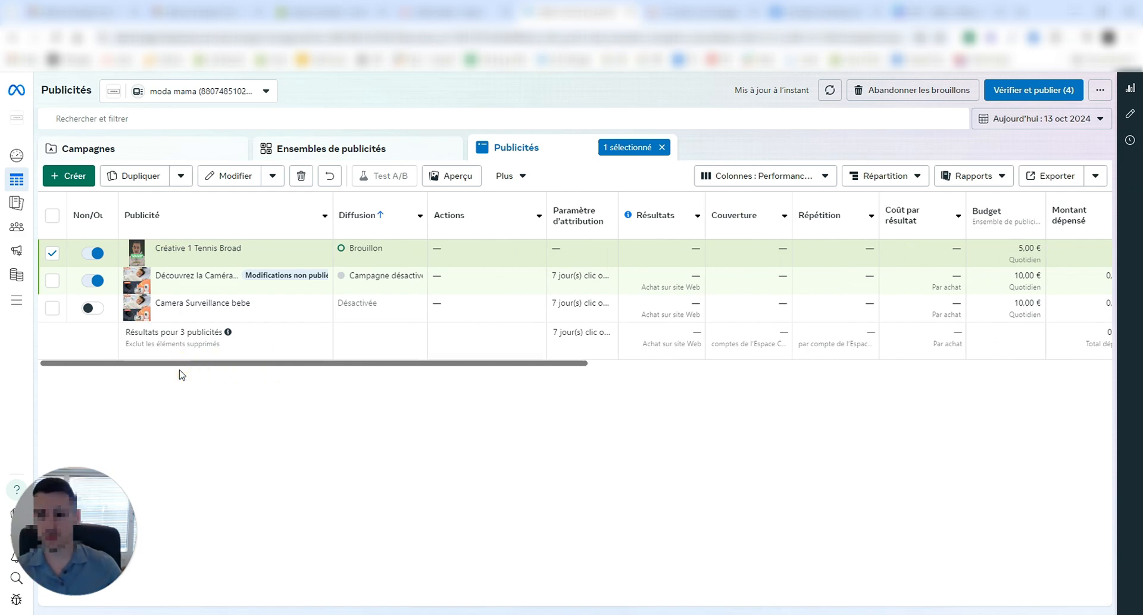
drag(206, 368, 681, 370)
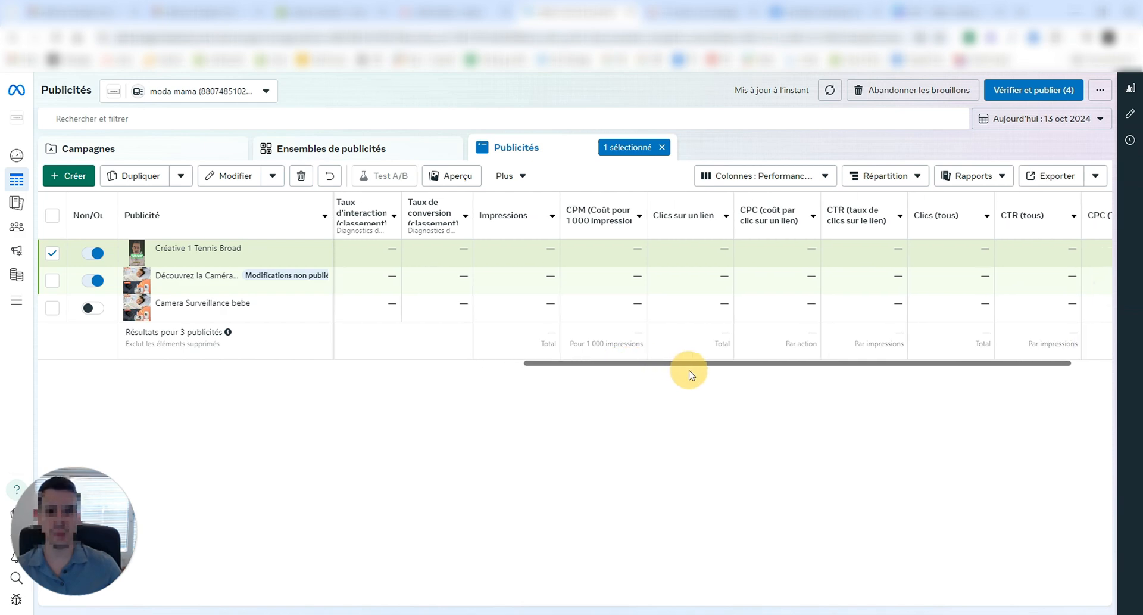
mouse_move(608, 223)
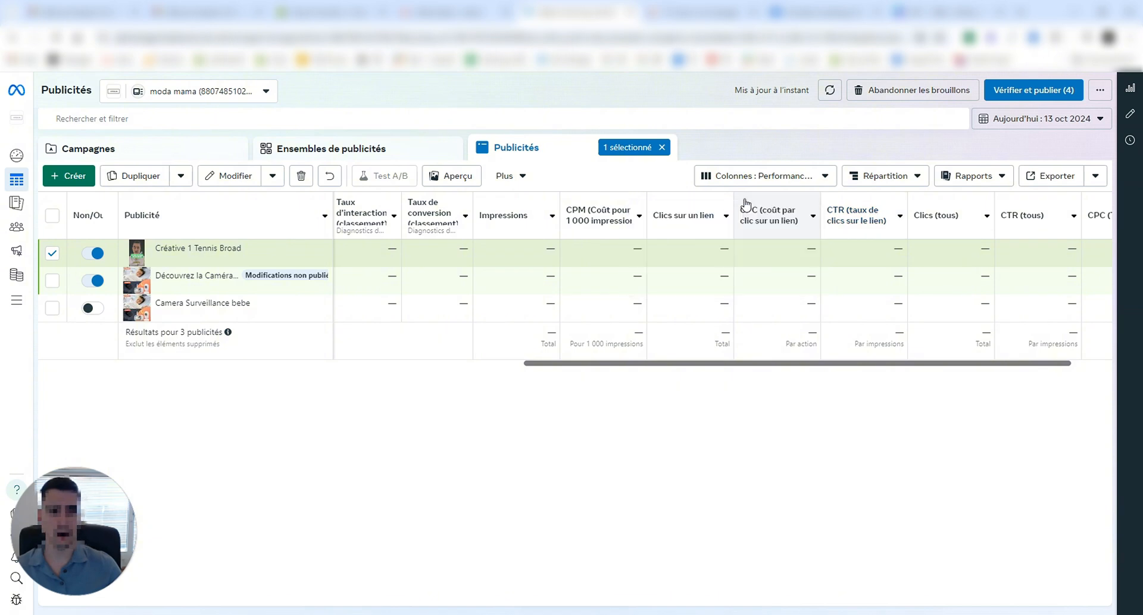
drag(791, 373, 158, 171)
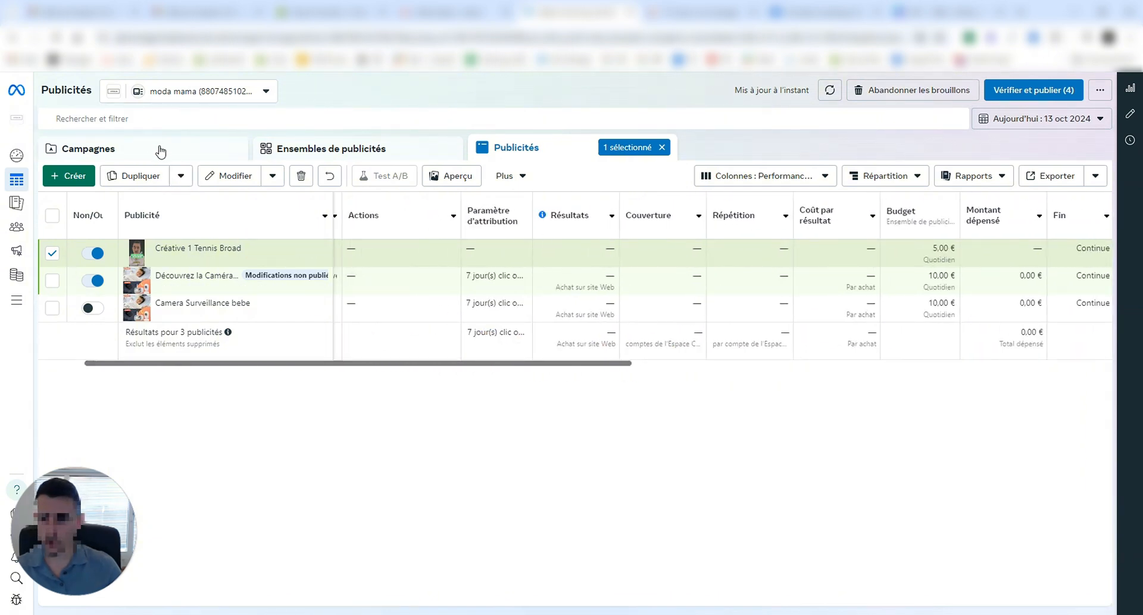
Open the campaign "Campagne Vente / 14.10.24" and its ad set "Audience Broad / France / 18-40ans" to view the ad inside.
click(159, 149)
mouse_move(173, 233)
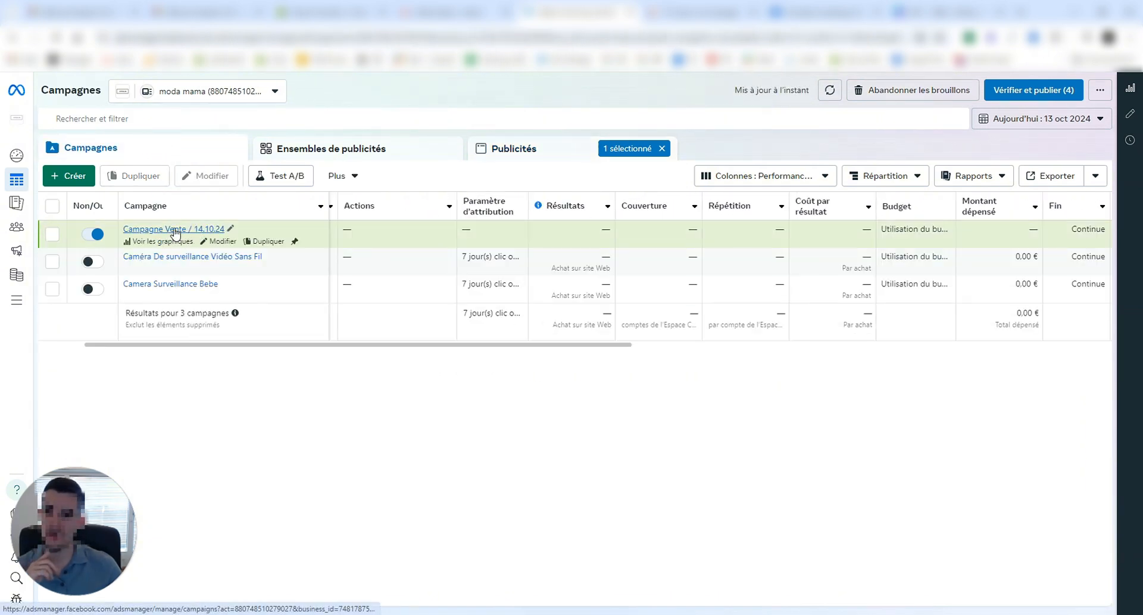
click(174, 230)
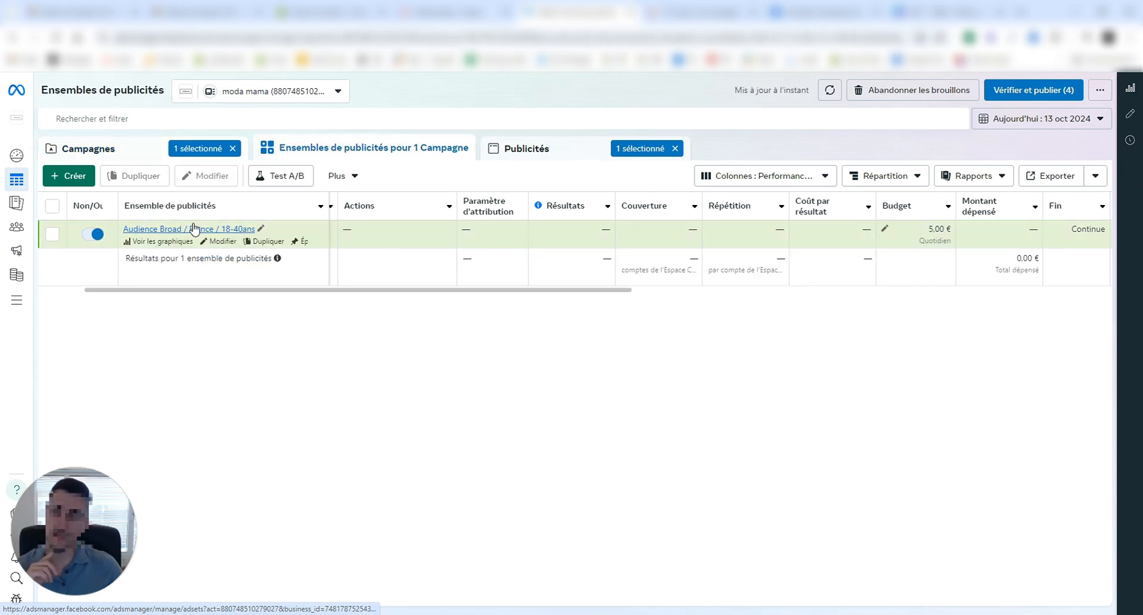
click(218, 229)
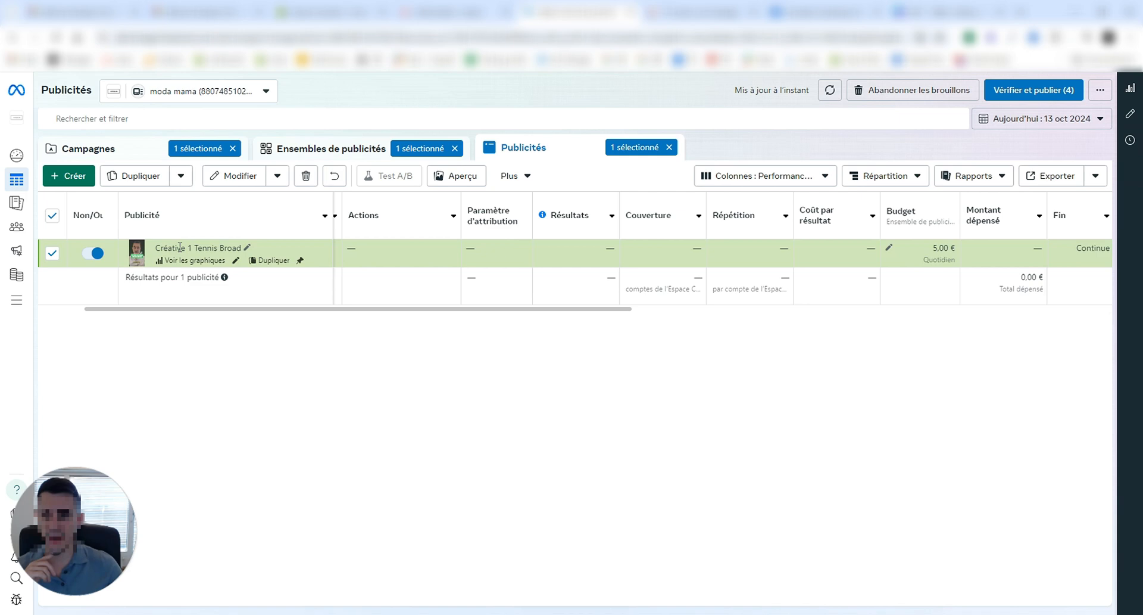
Duplicate the ad set "Audience Broad / France / 18-40ans" once into the existing campaign "Campagne Vente / 14.10.24".
click(295, 149)
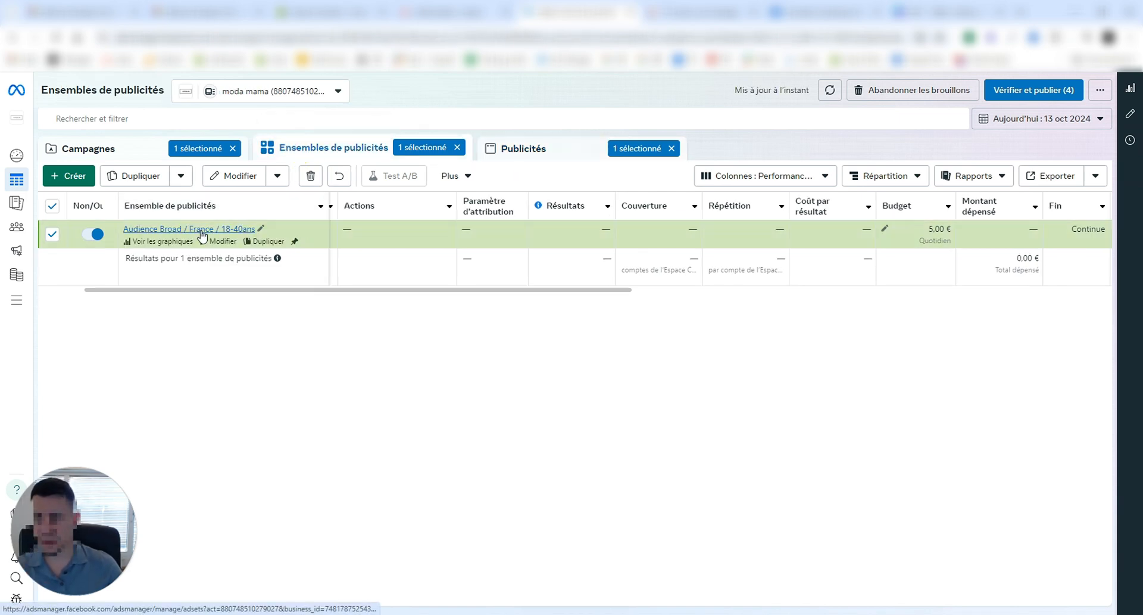
click(263, 243)
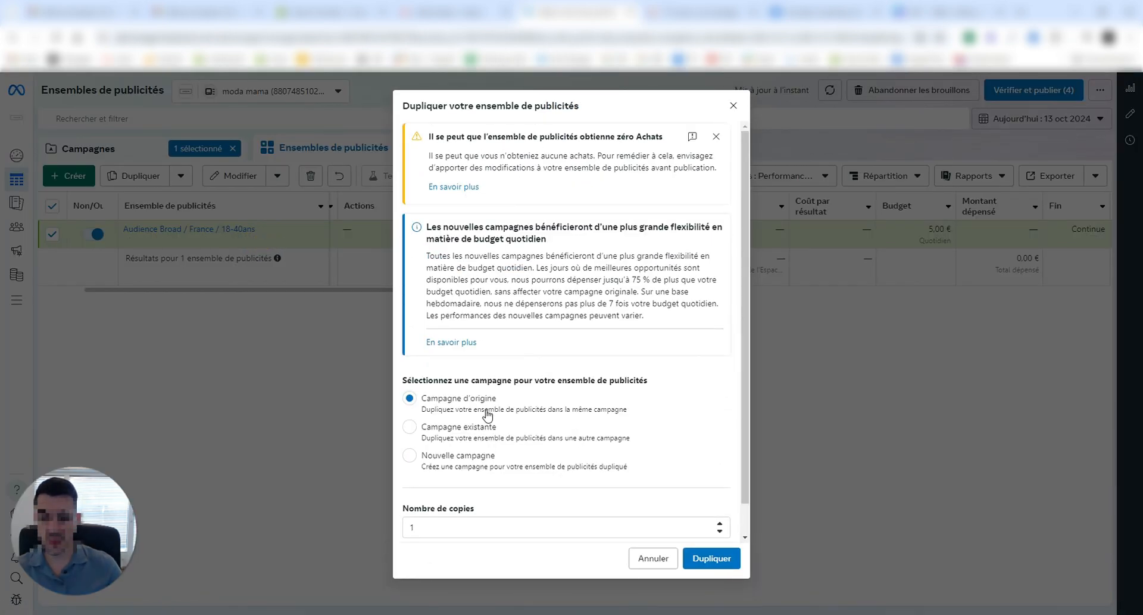
scroll(507, 338, down, 1)
click(479, 398)
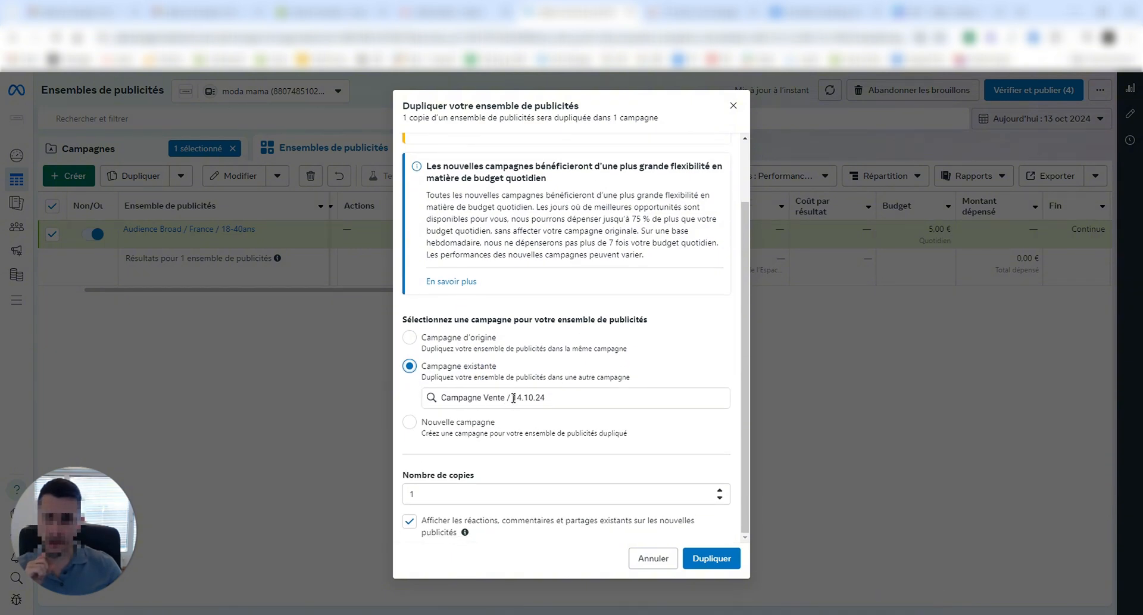
click(711, 558)
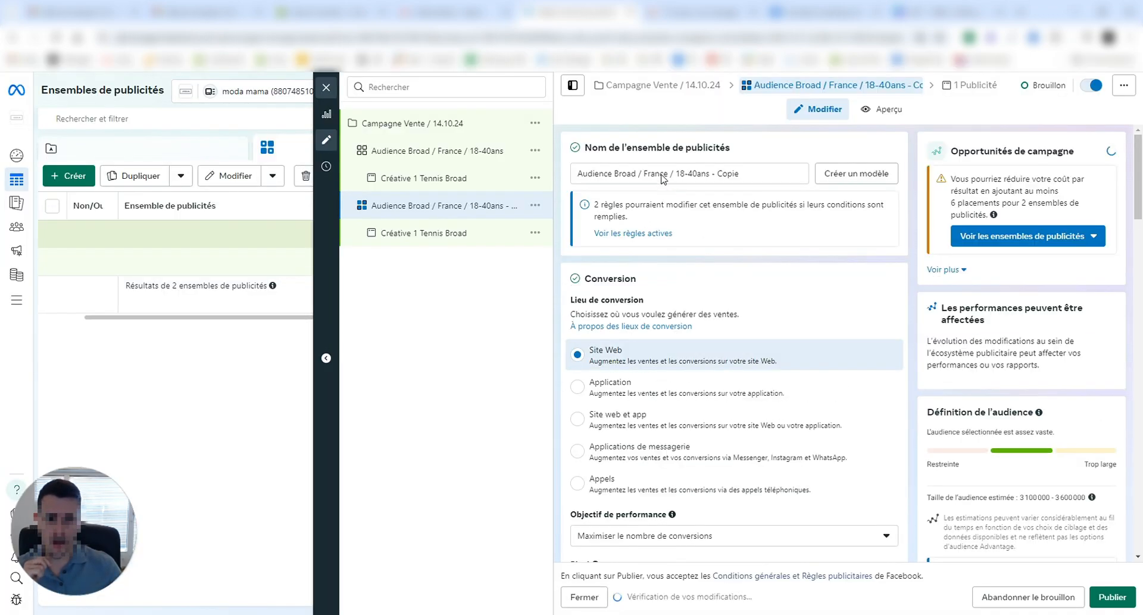
Rename the duplicated ad set to "Audience Fan de tennis / France / 18-40ans".
drag(635, 173, 615, 175)
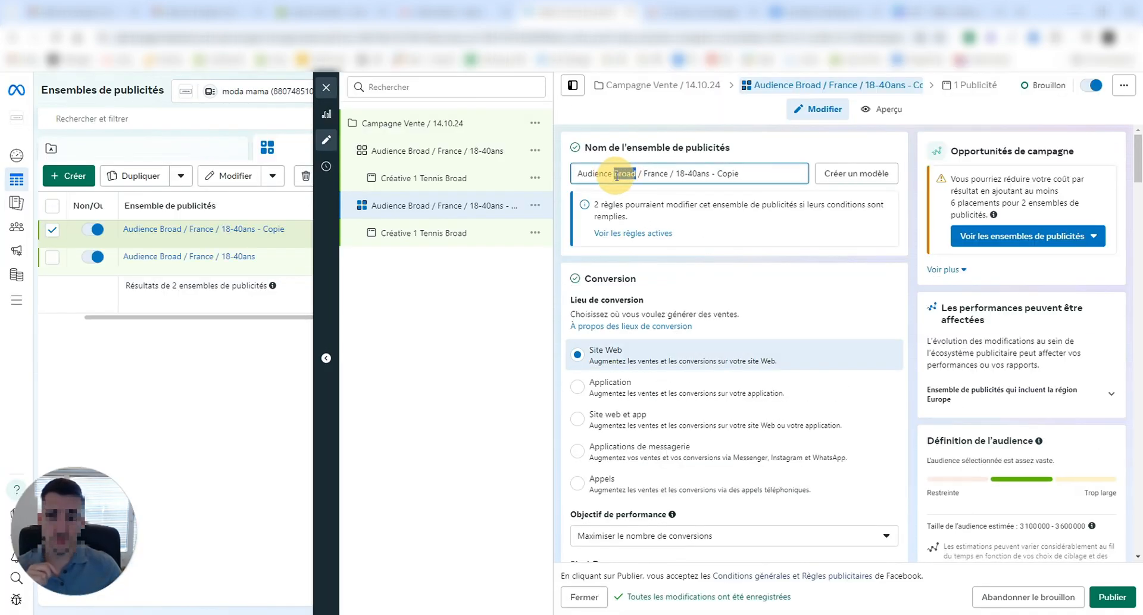
text(fan de tenn)
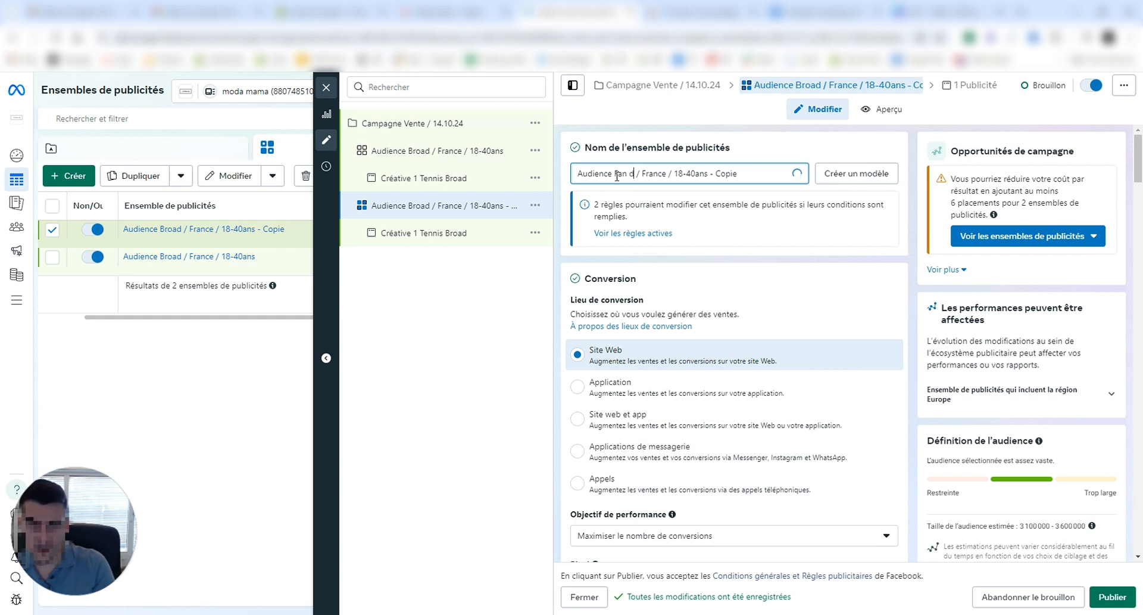
text(is)
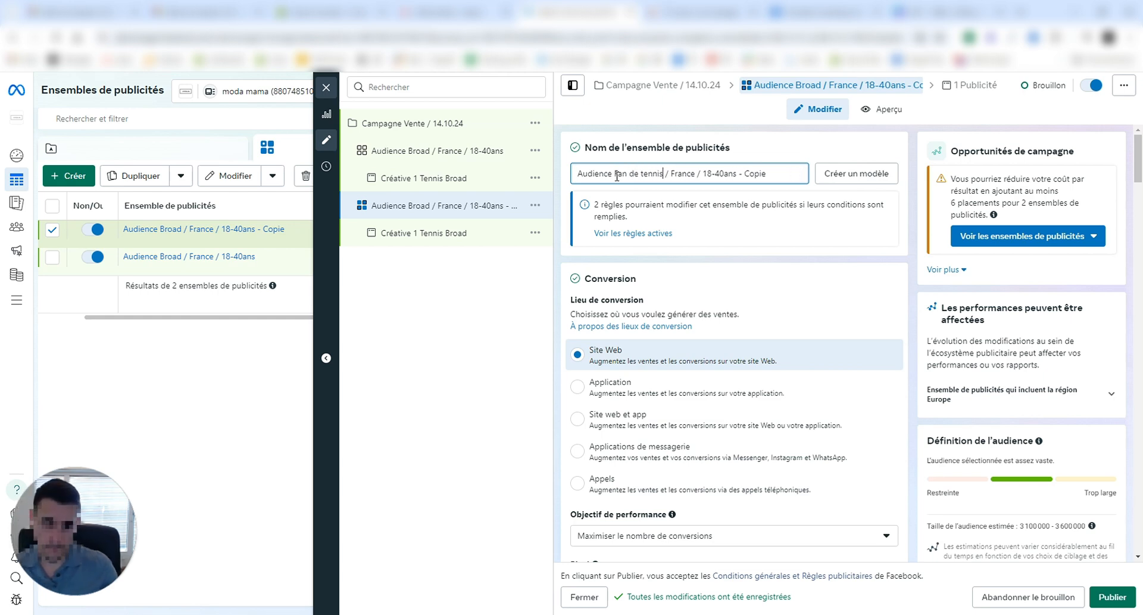
click(798, 179)
key(BackSpace)
key(BackSpace)
key(BackSpace)
key(BackSpace)
key(BackSpace)
key(BackSpace)
key(BackSpace)
key(BackSpace)
Check the duplicated ad set's detailed targeting interest, Tennis (sport), and open its copy of the ad.
scroll(837, 301, down, 15)
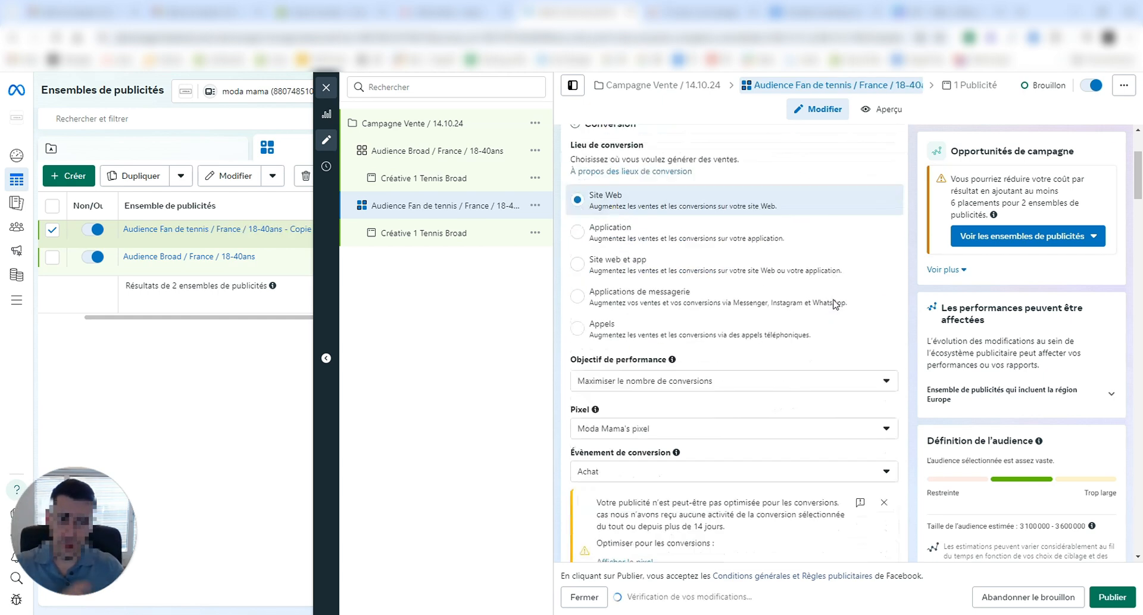
scroll(850, 324, down, 12)
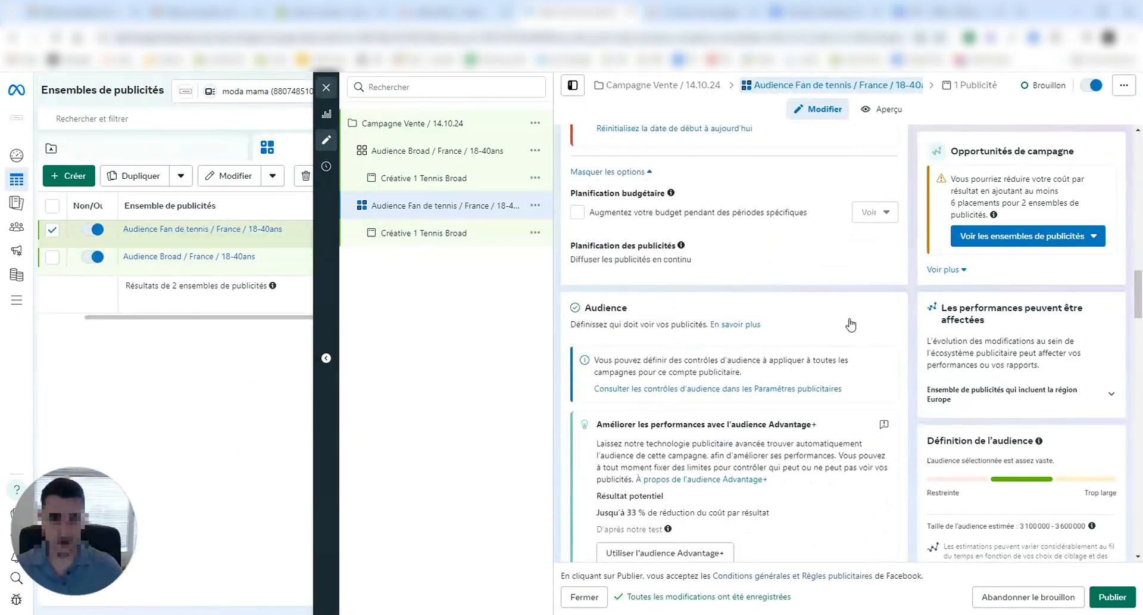
mouse_move(635, 237)
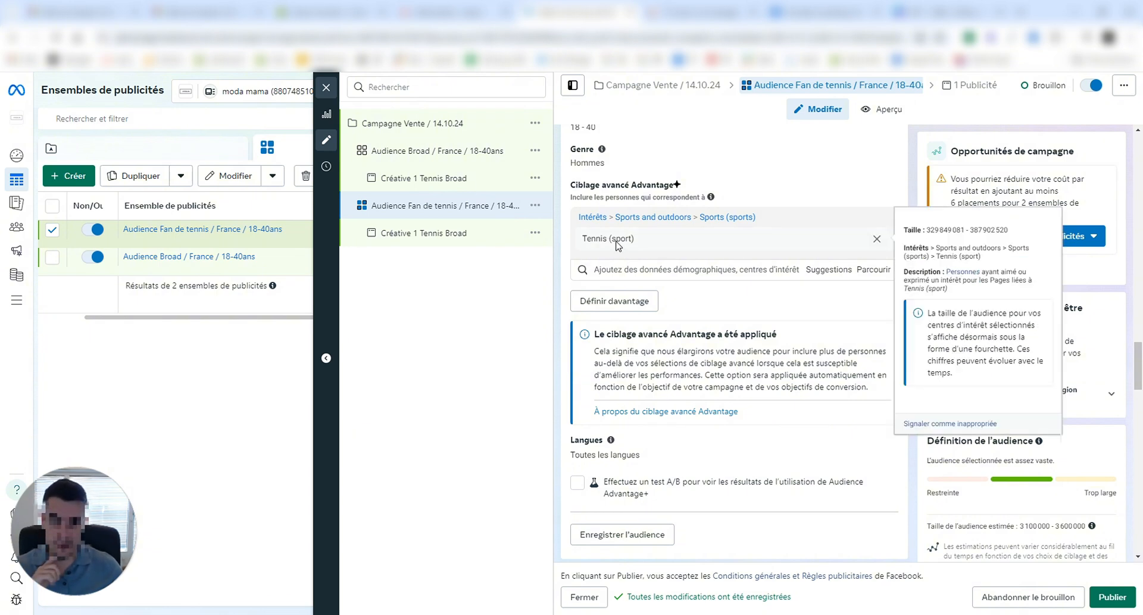
click(476, 238)
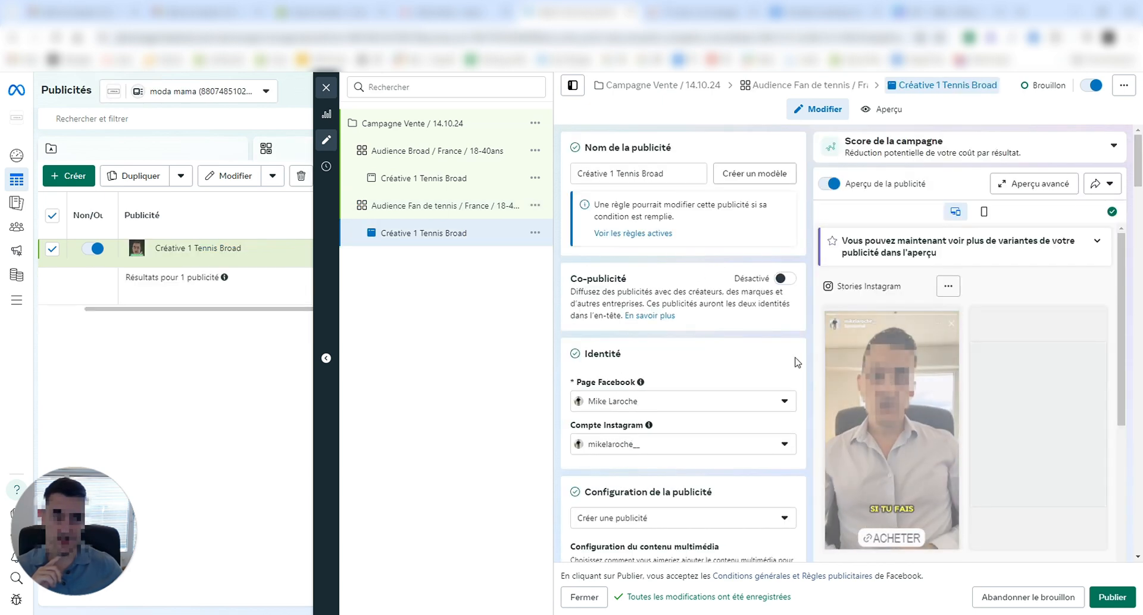
Close the editor and compare the metric columns of the two ad sets in the ad sets table.
click(328, 94)
click(324, 148)
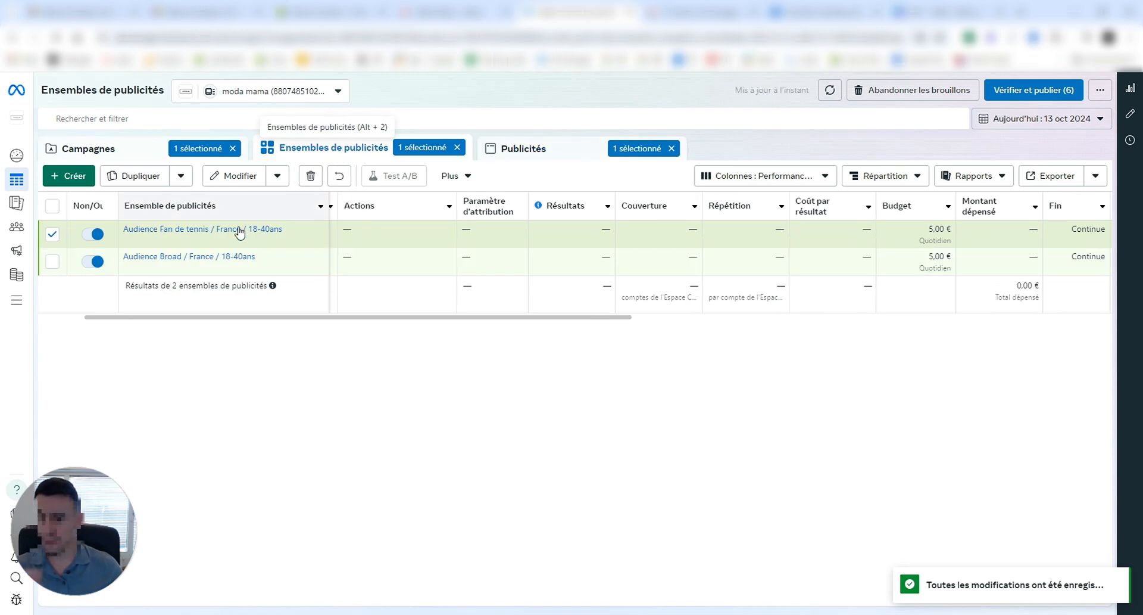
mouse_move(213, 244)
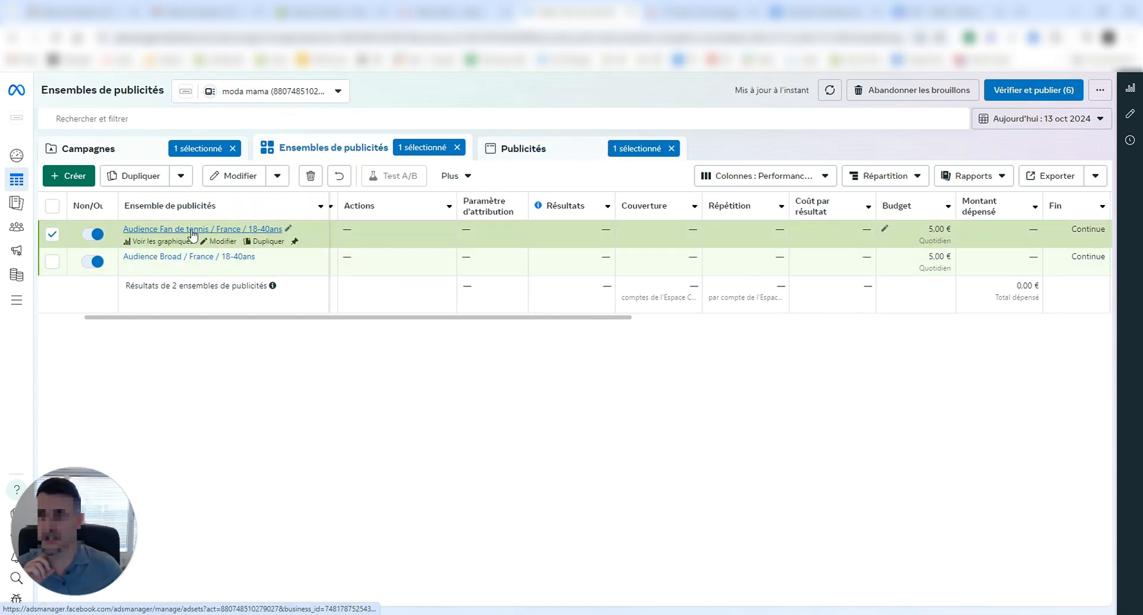
click(282, 322)
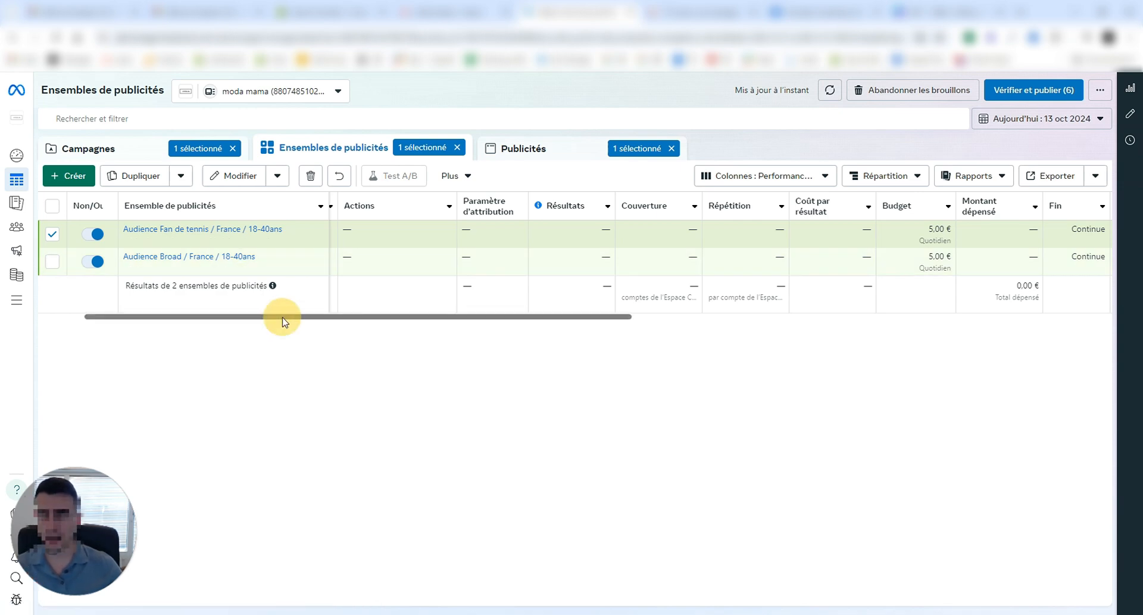
drag(283, 322, 834, 319)
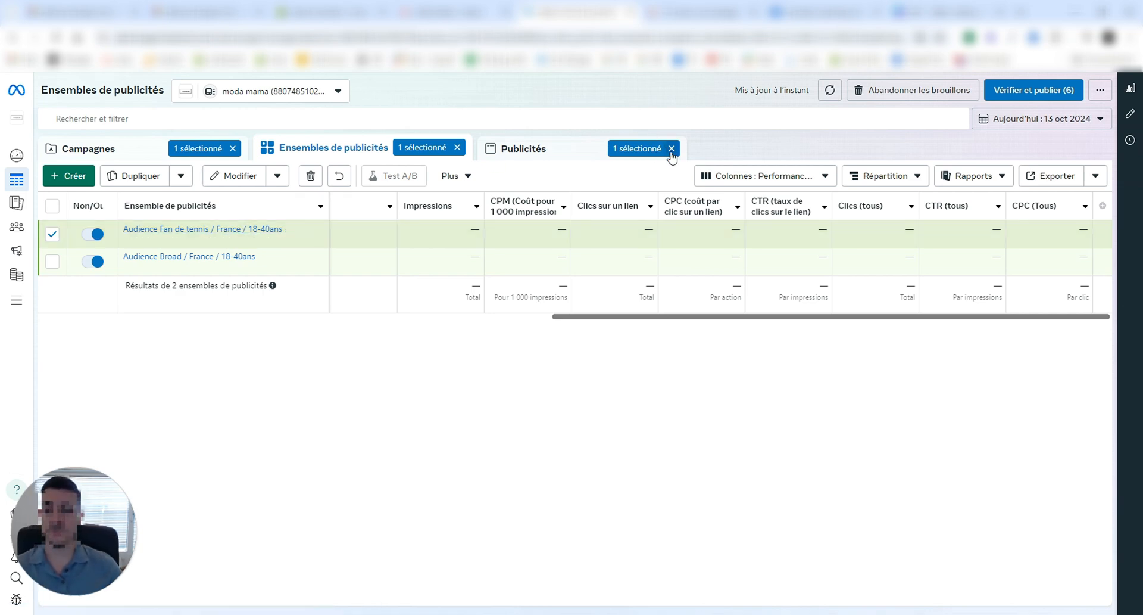
drag(729, 317, 651, 345)
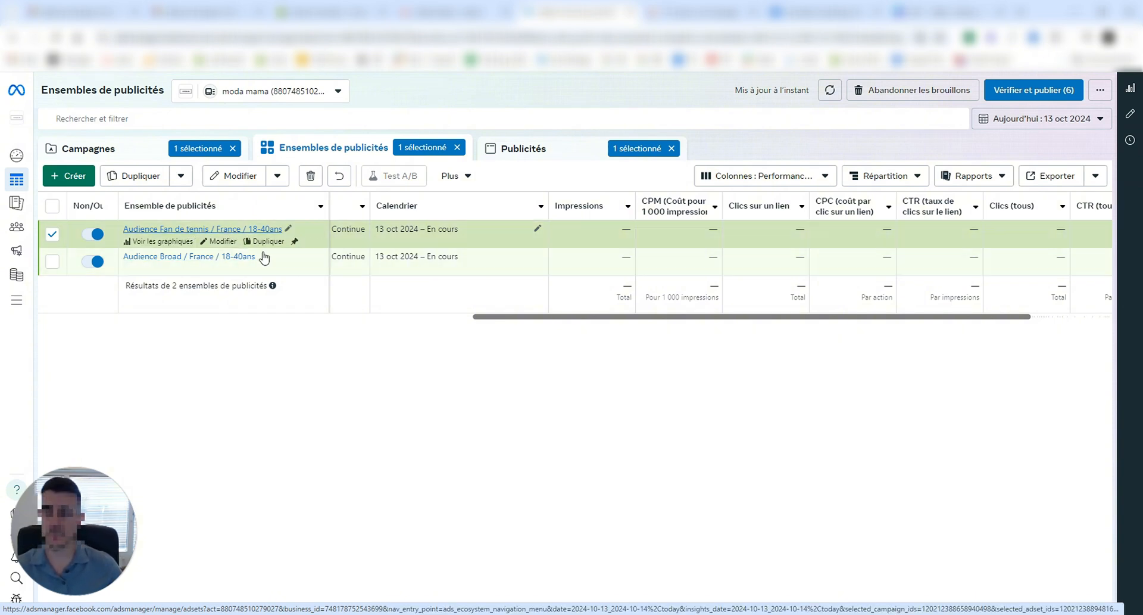
drag(544, 316, 733, 315)
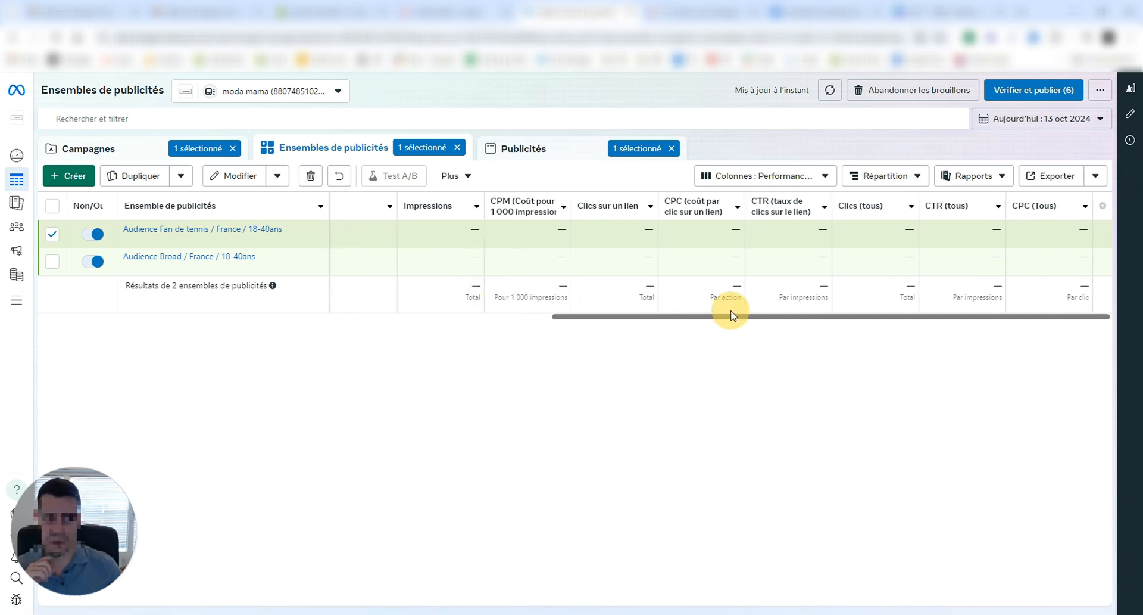
Show the ad inside the selected "Audience Fan de tennis" ad set and look over its budget and spend columns.
click(524, 148)
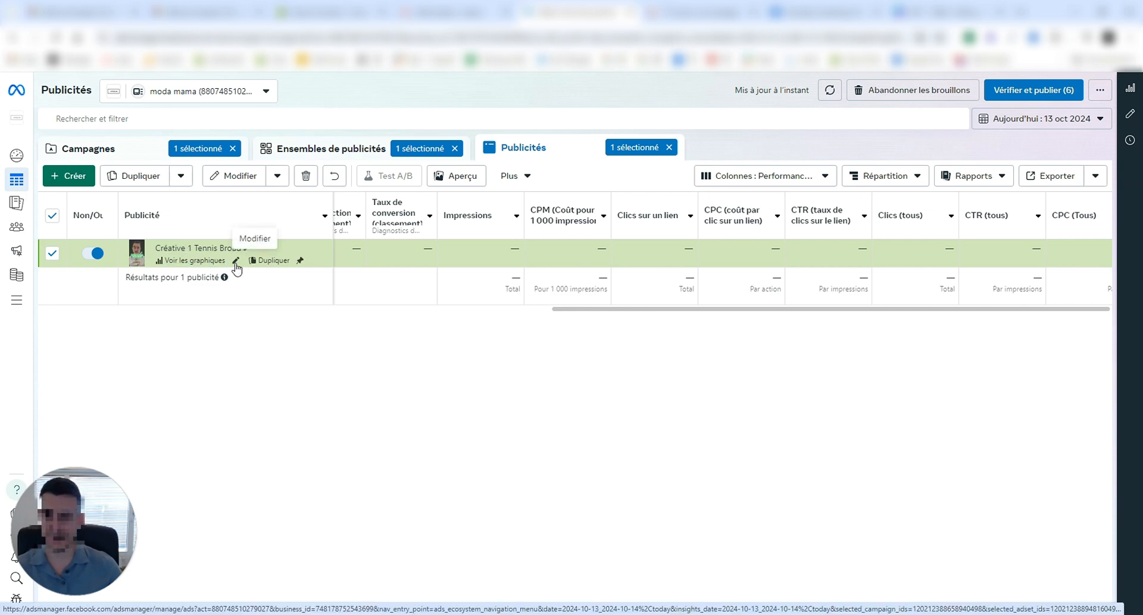
drag(717, 310, 371, 310)
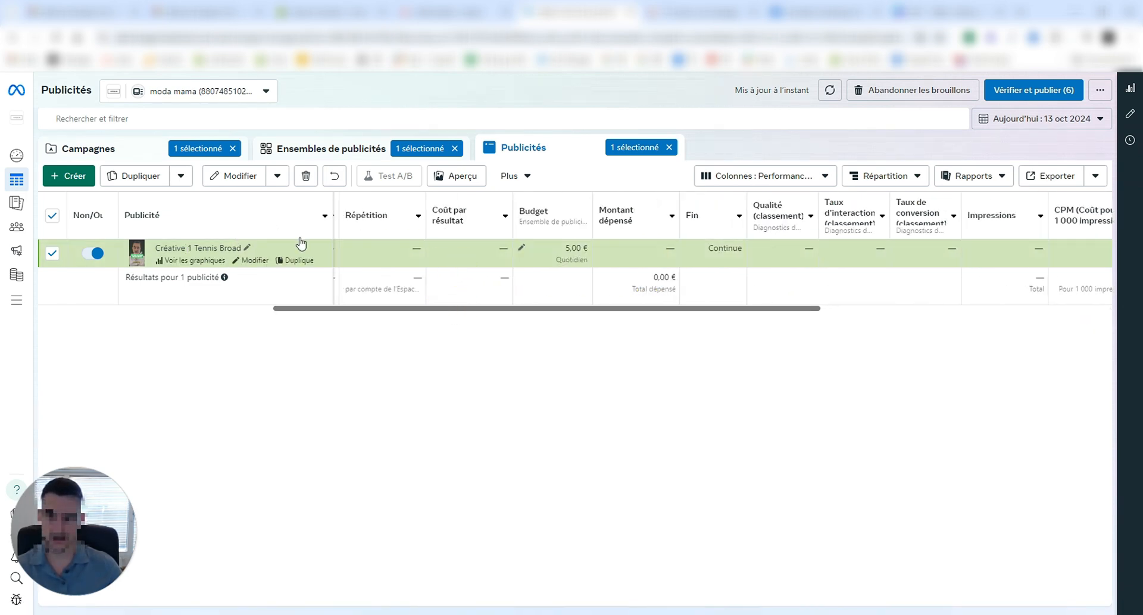